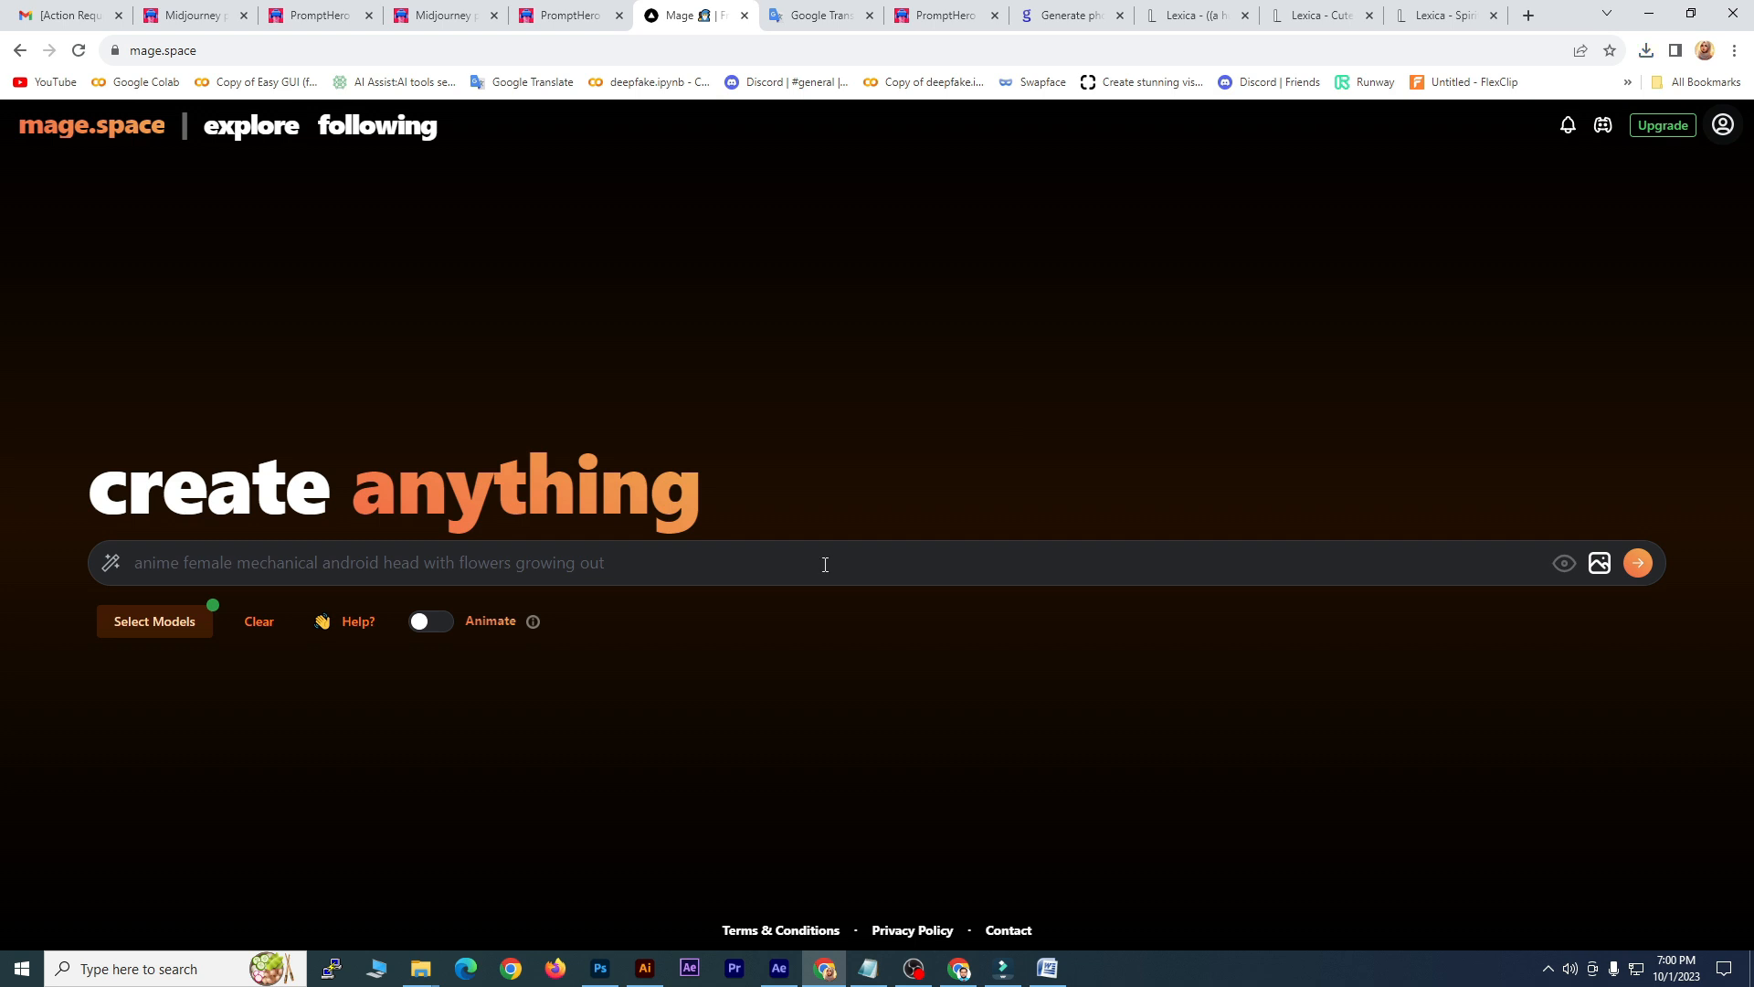
Step: Switch to the Prompt document in Microsoft Word and copy the Superman prompt
{"action": "left_click", "coordinate": [563, 567]}
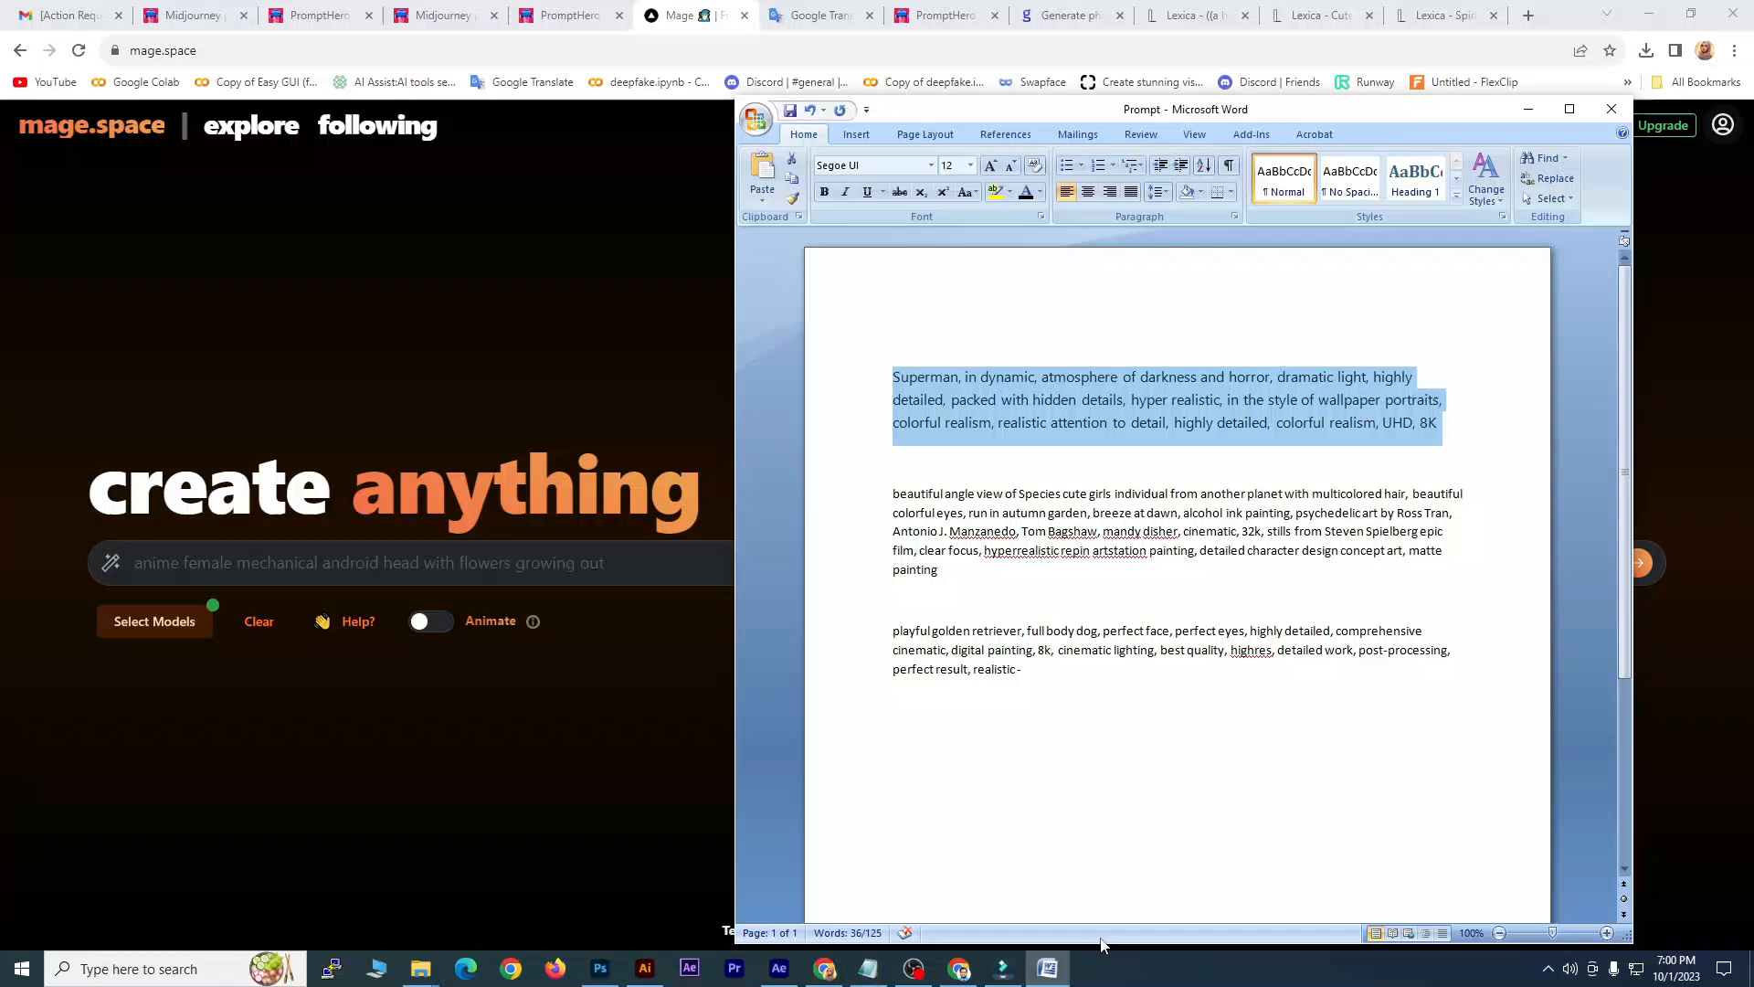
{"action": "left_click", "coordinate": [1049, 970]}
{"action": "right_click", "coordinate": [1002, 419]}
{"action": "left_click", "coordinate": [1039, 447]}
Step: Return to mage.space and paste the copied Superman prompt into the image prompt field
{"action": "left_click", "coordinate": [631, 294]}
{"action": "left_click", "coordinate": [331, 564]}
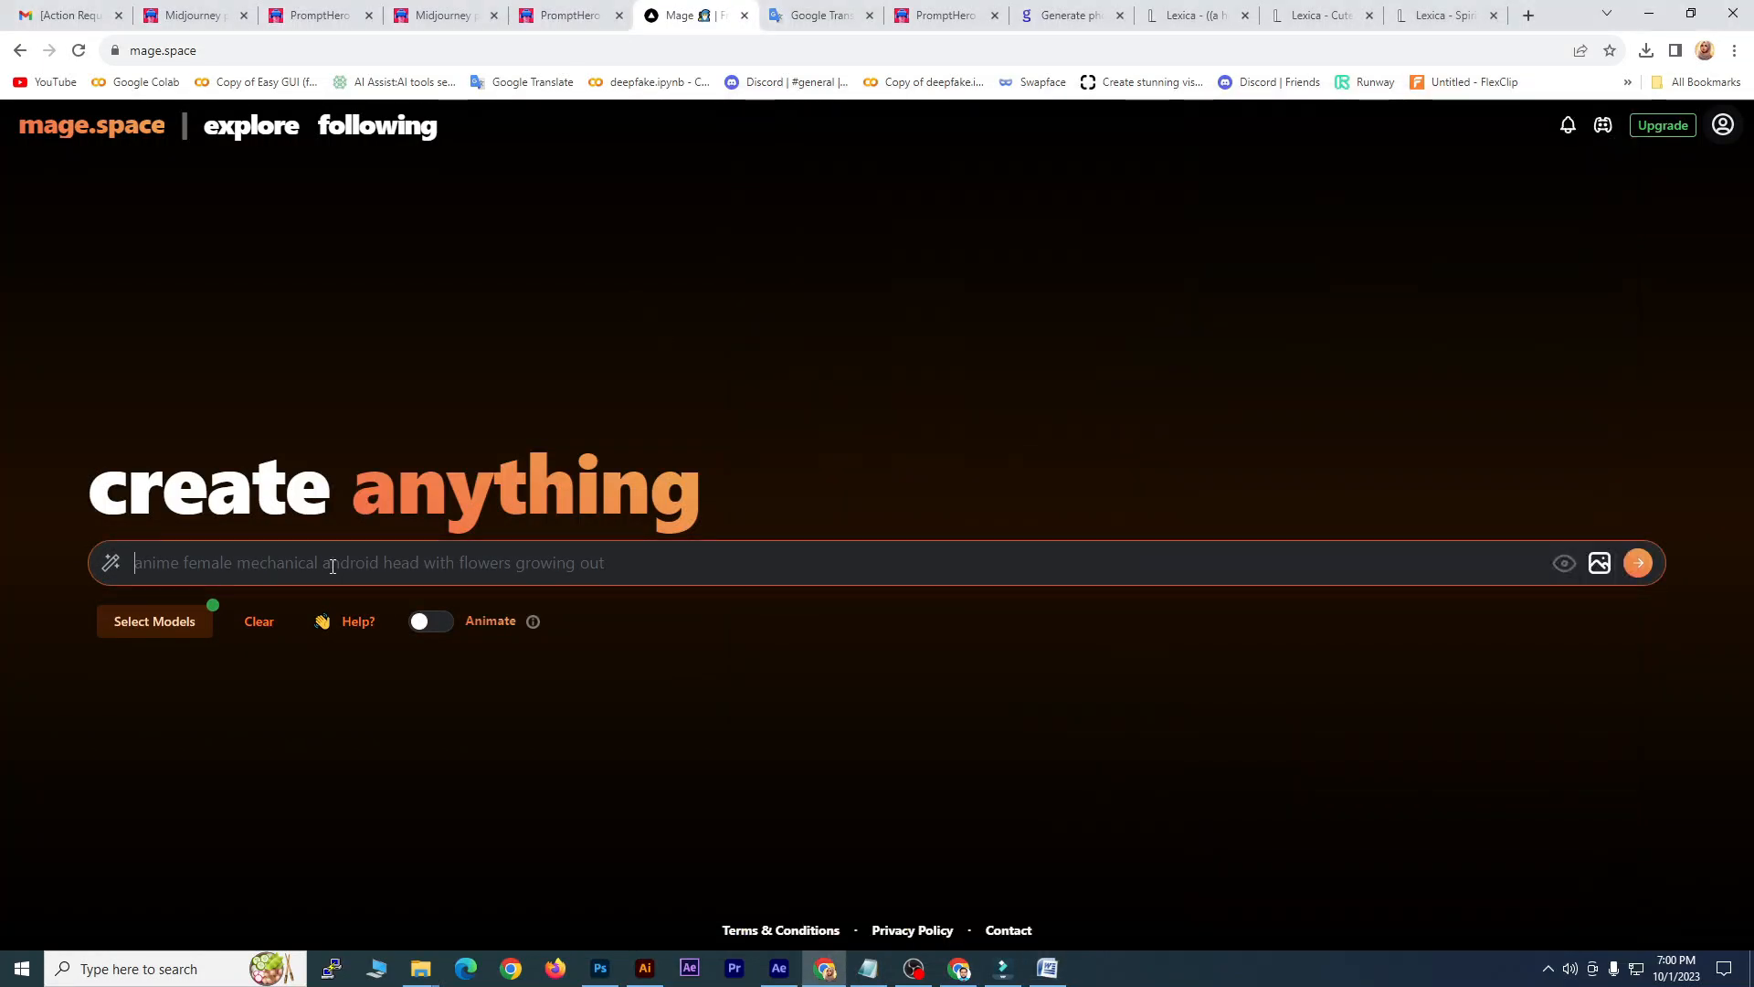
{"action": "right_click", "coordinate": [329, 566]}
{"action": "left_click", "coordinate": [393, 691]}
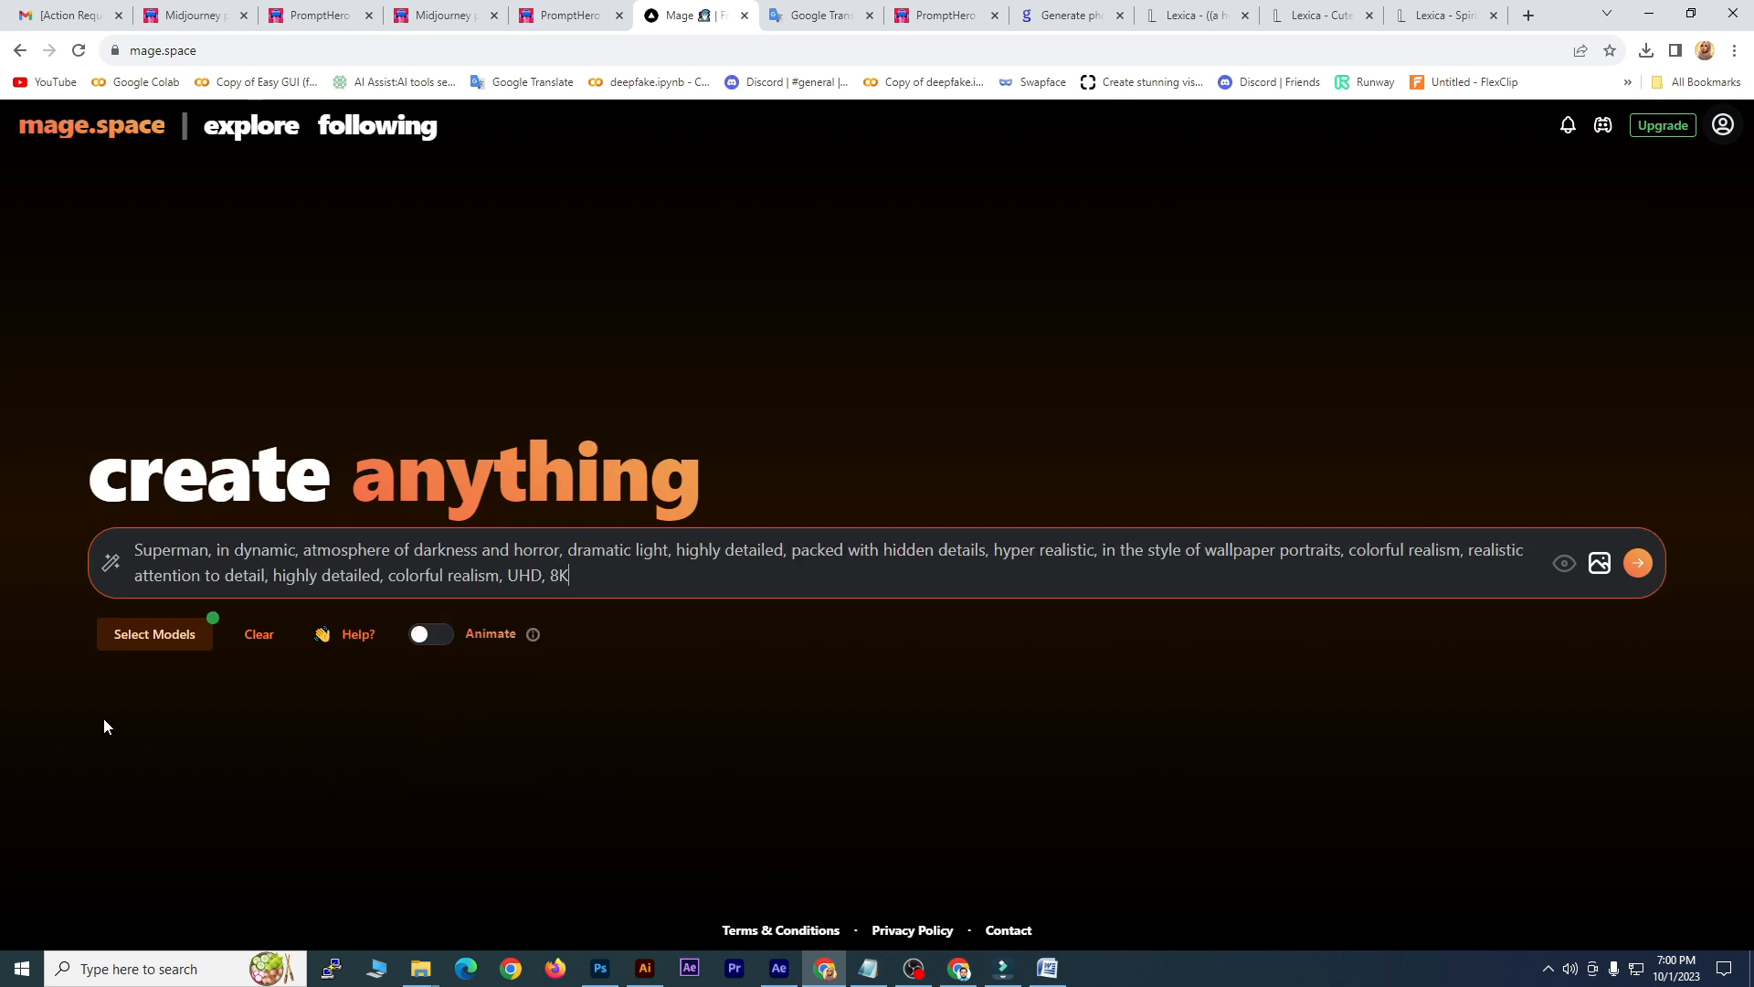
Step: Show the available models and look through the textual inversion and img2img ControlNet sections
{"action": "left_click", "coordinate": [162, 644]}
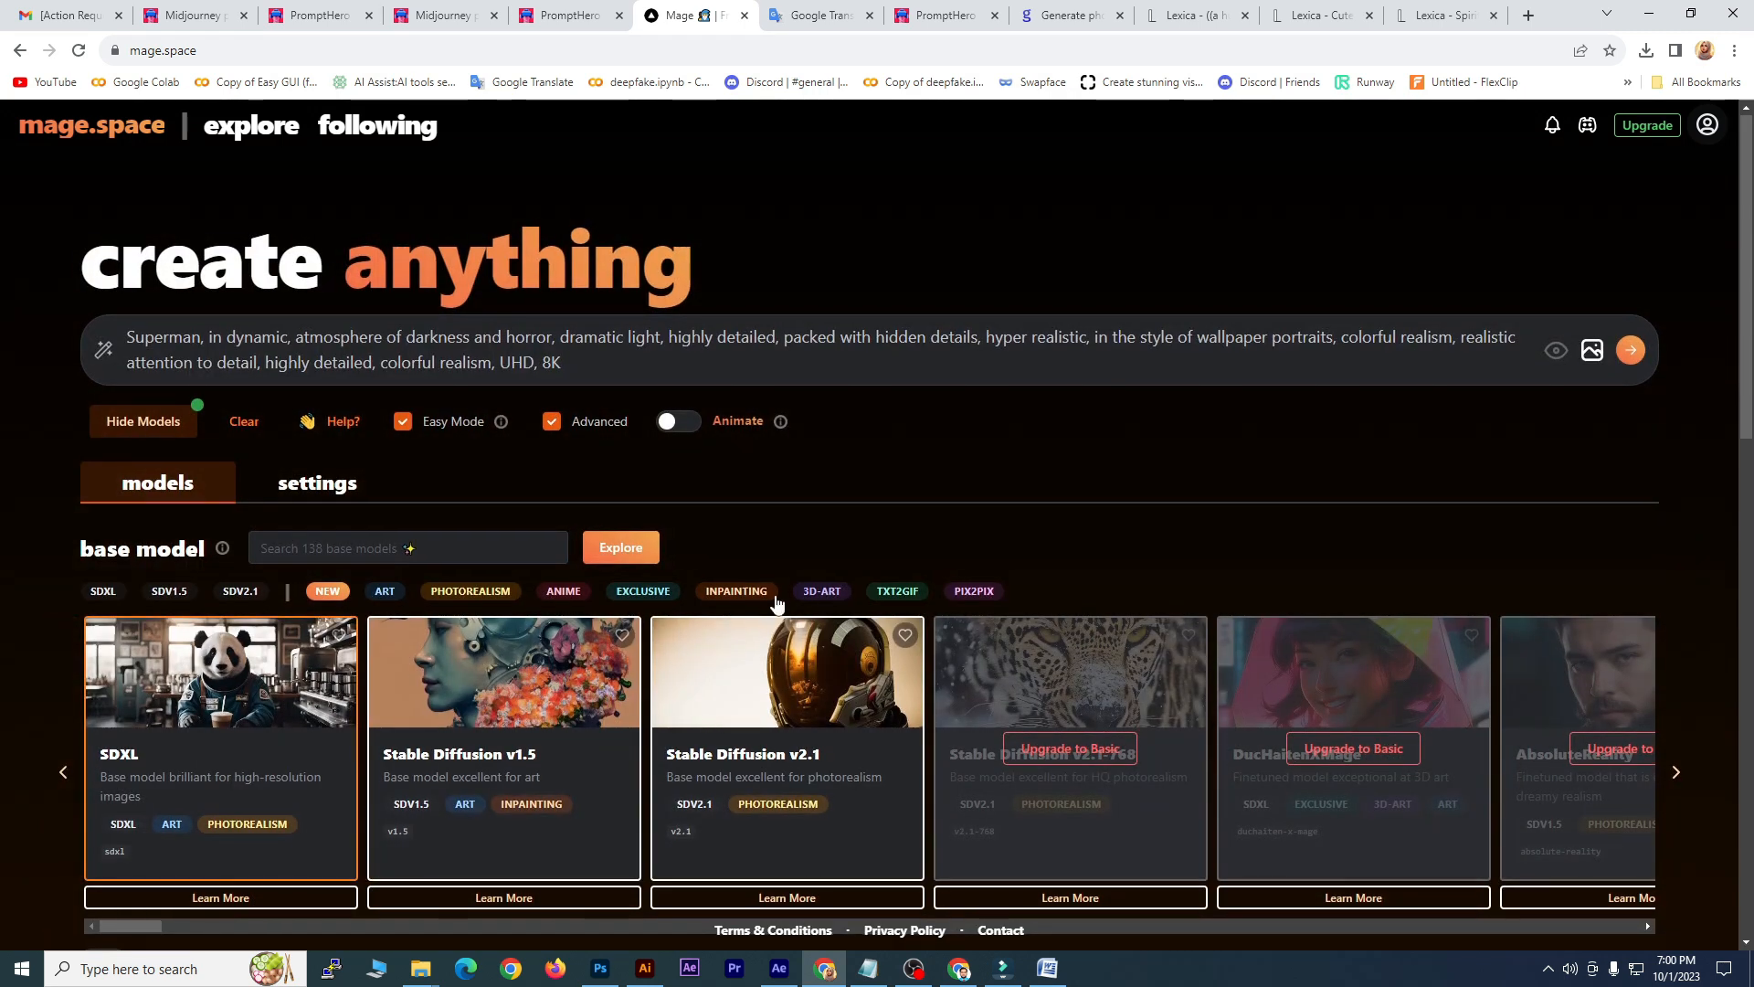
{"action": "scroll", "coordinate": [1438, 567], "scroll_direction": "down", "scroll_amount": 6}
{"action": "scroll", "coordinate": [1299, 594], "scroll_direction": "down", "scroll_amount": 8}
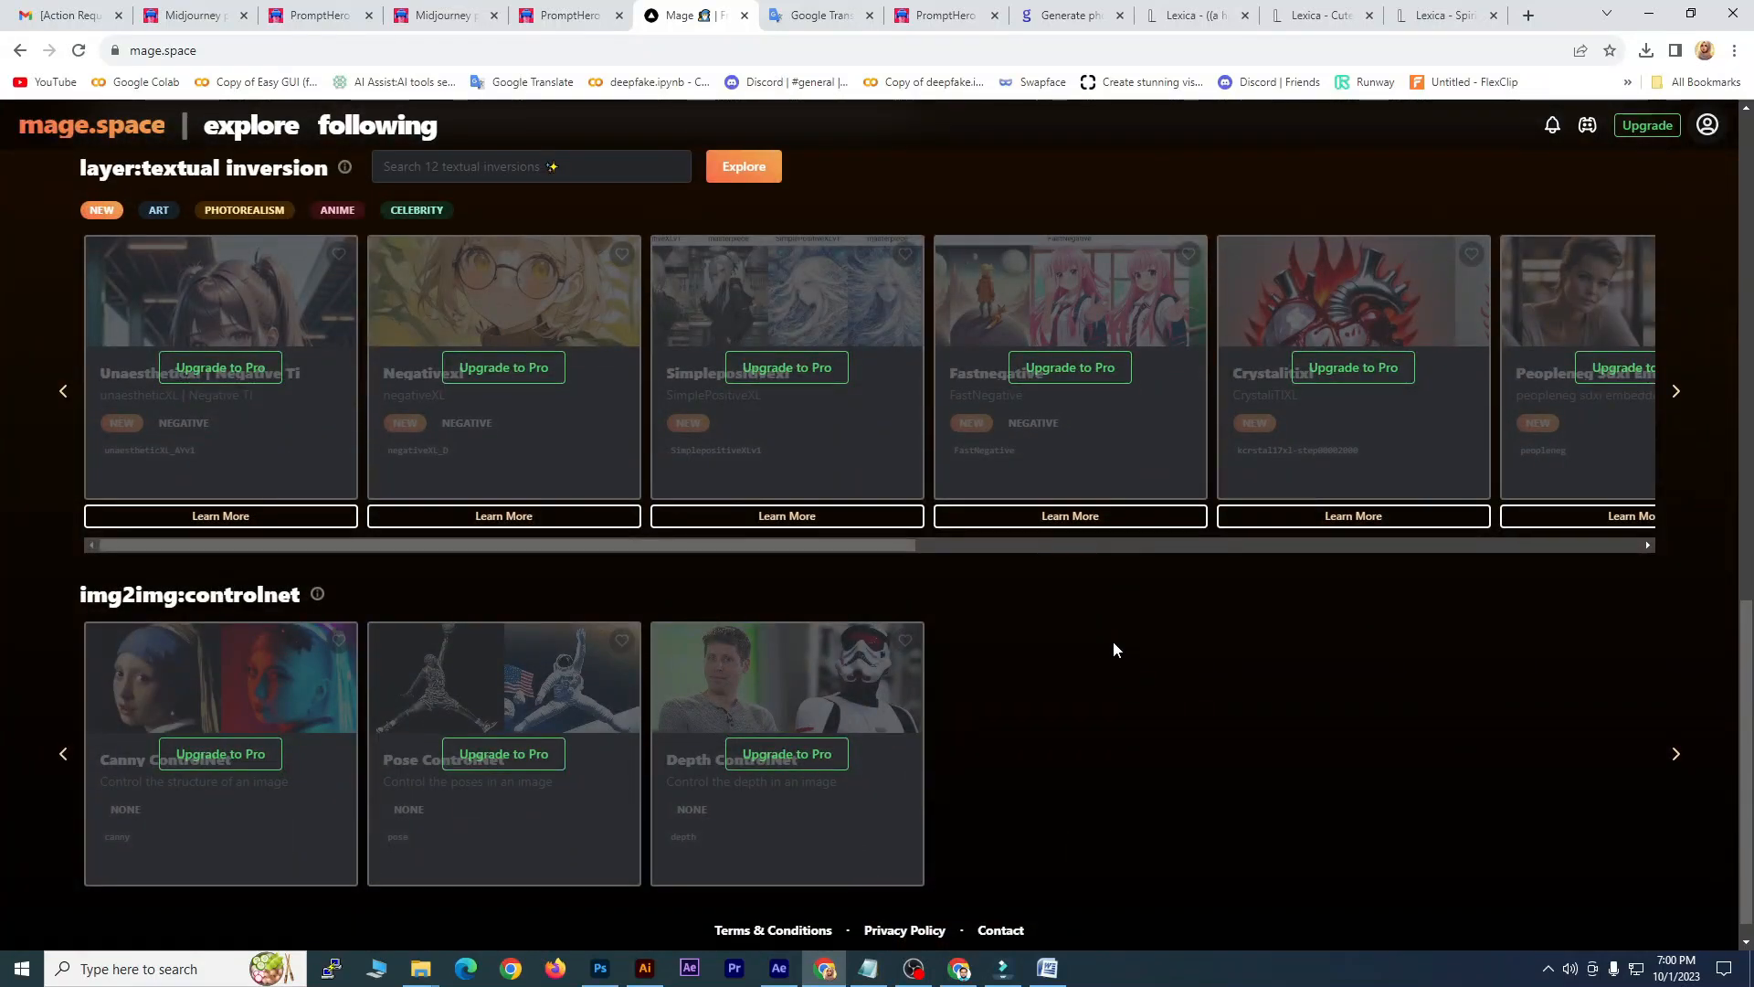
{"action": "scroll", "coordinate": [1113, 649], "scroll_direction": "down", "scroll_amount": 1}
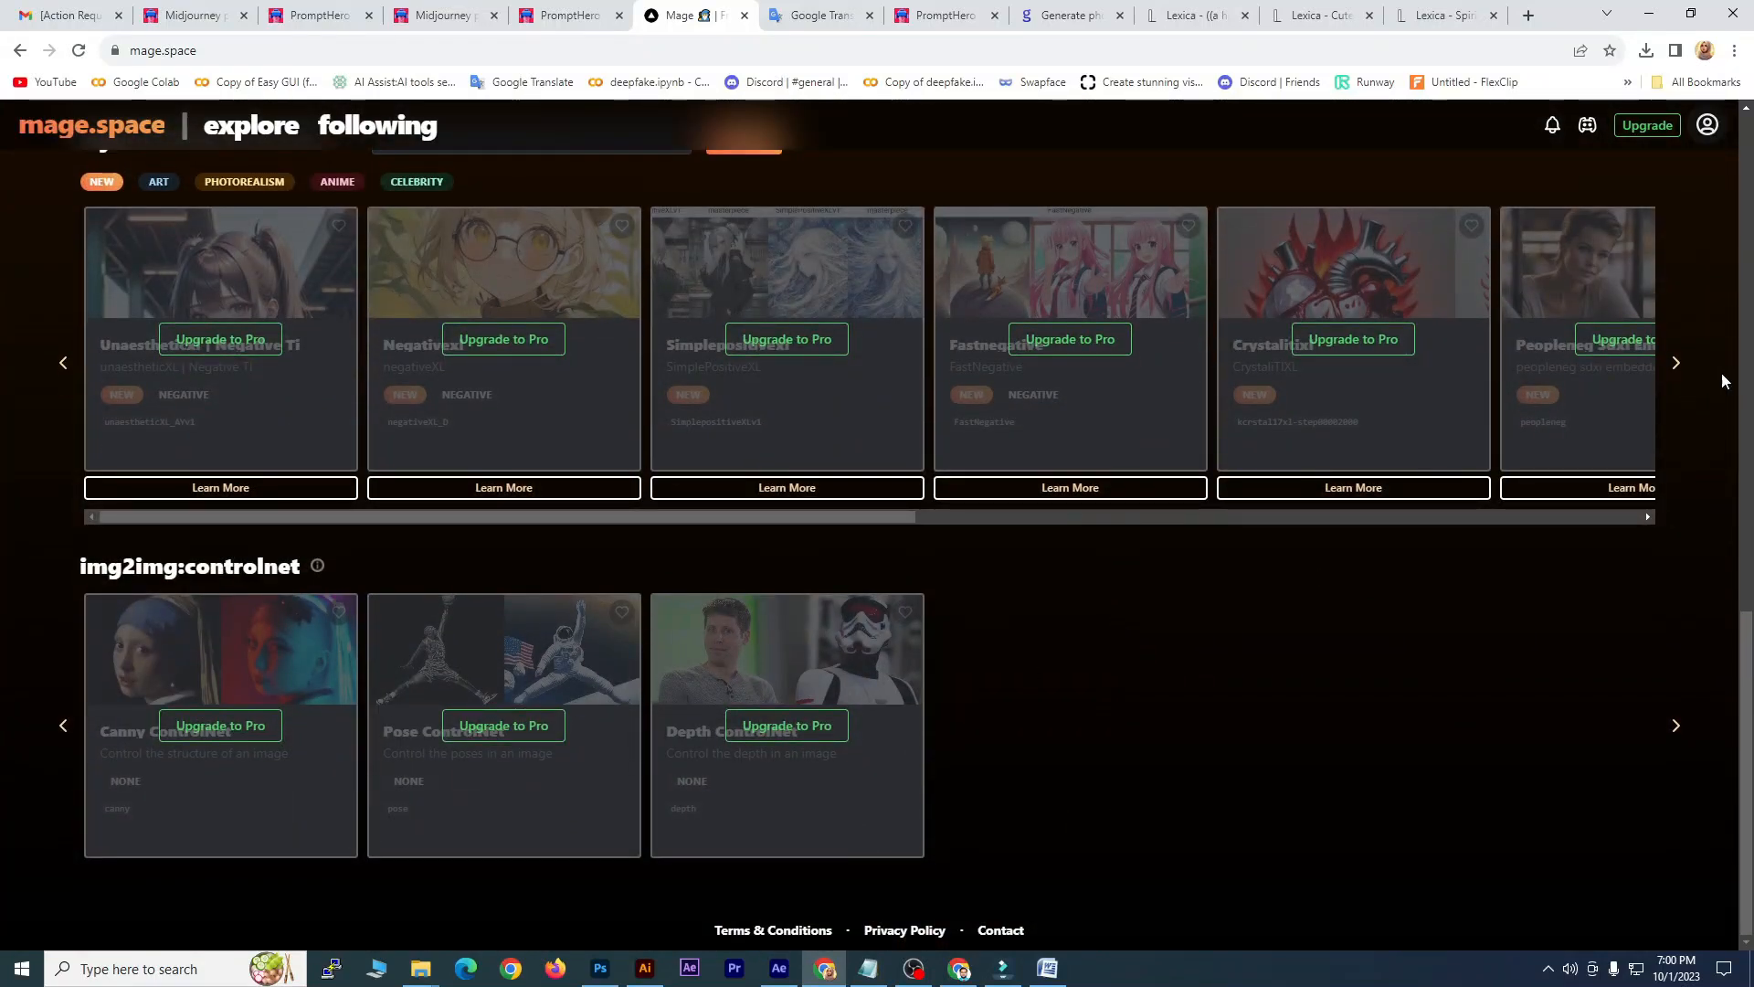
{"action": "left_click", "coordinate": [1686, 368]}
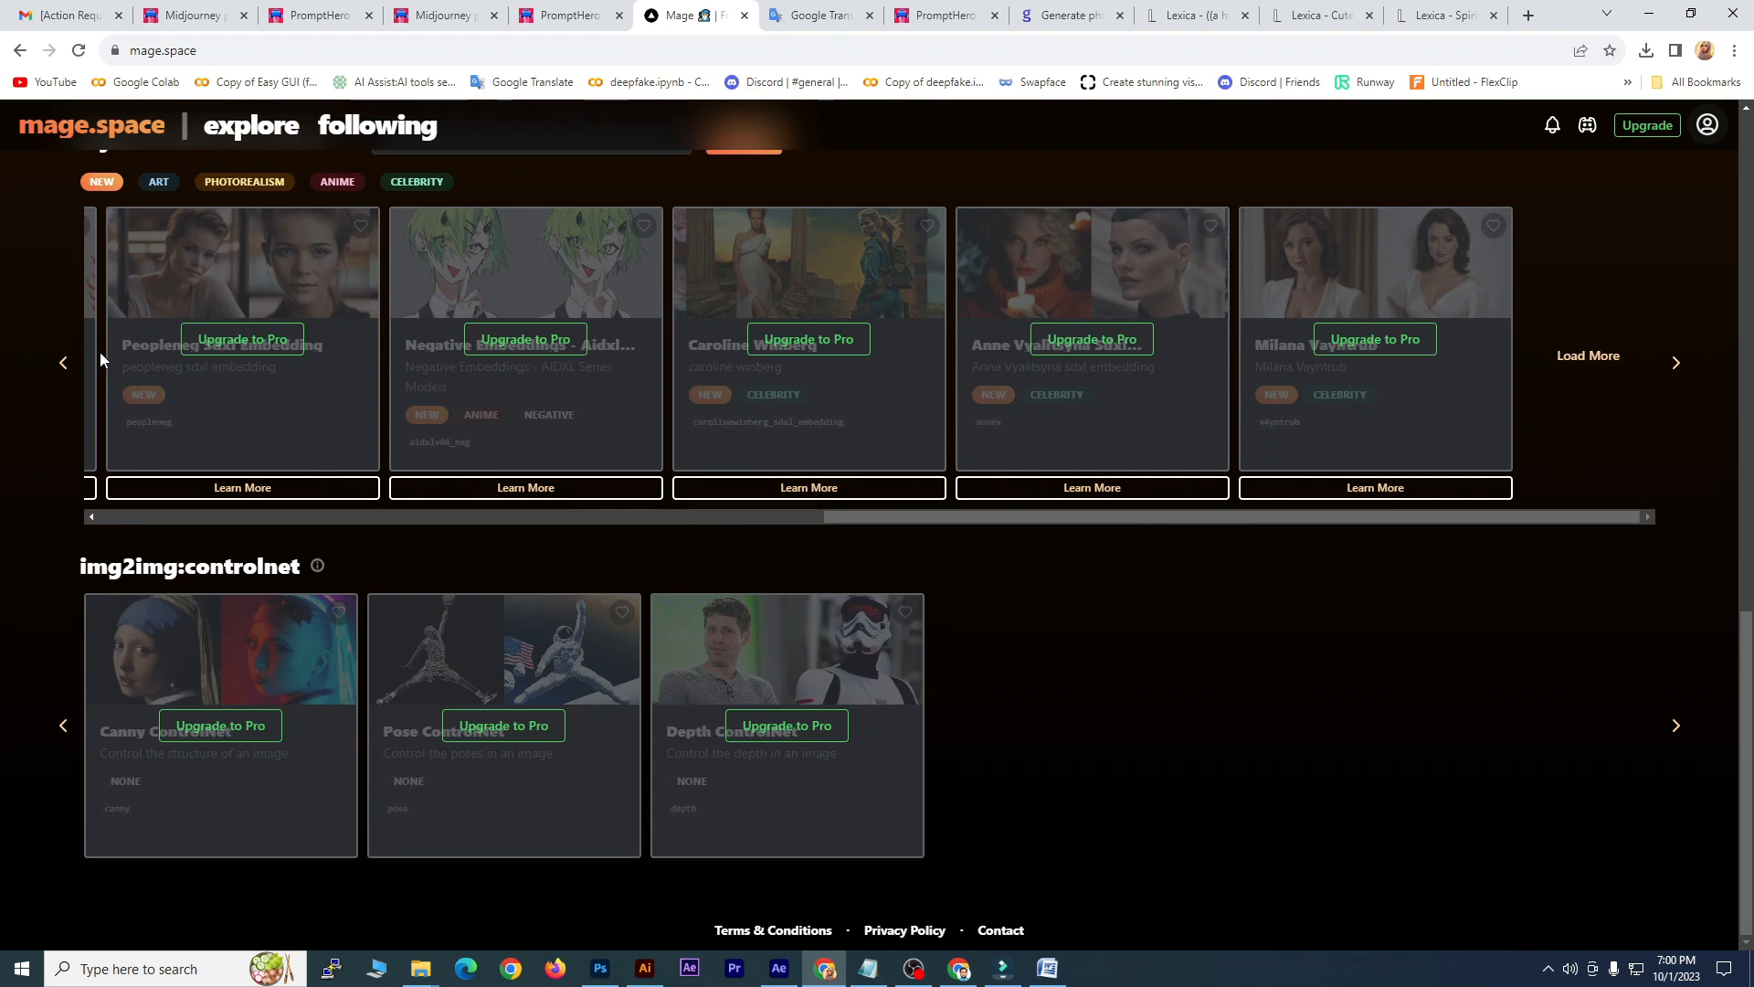
{"action": "left_click", "coordinate": [63, 363]}
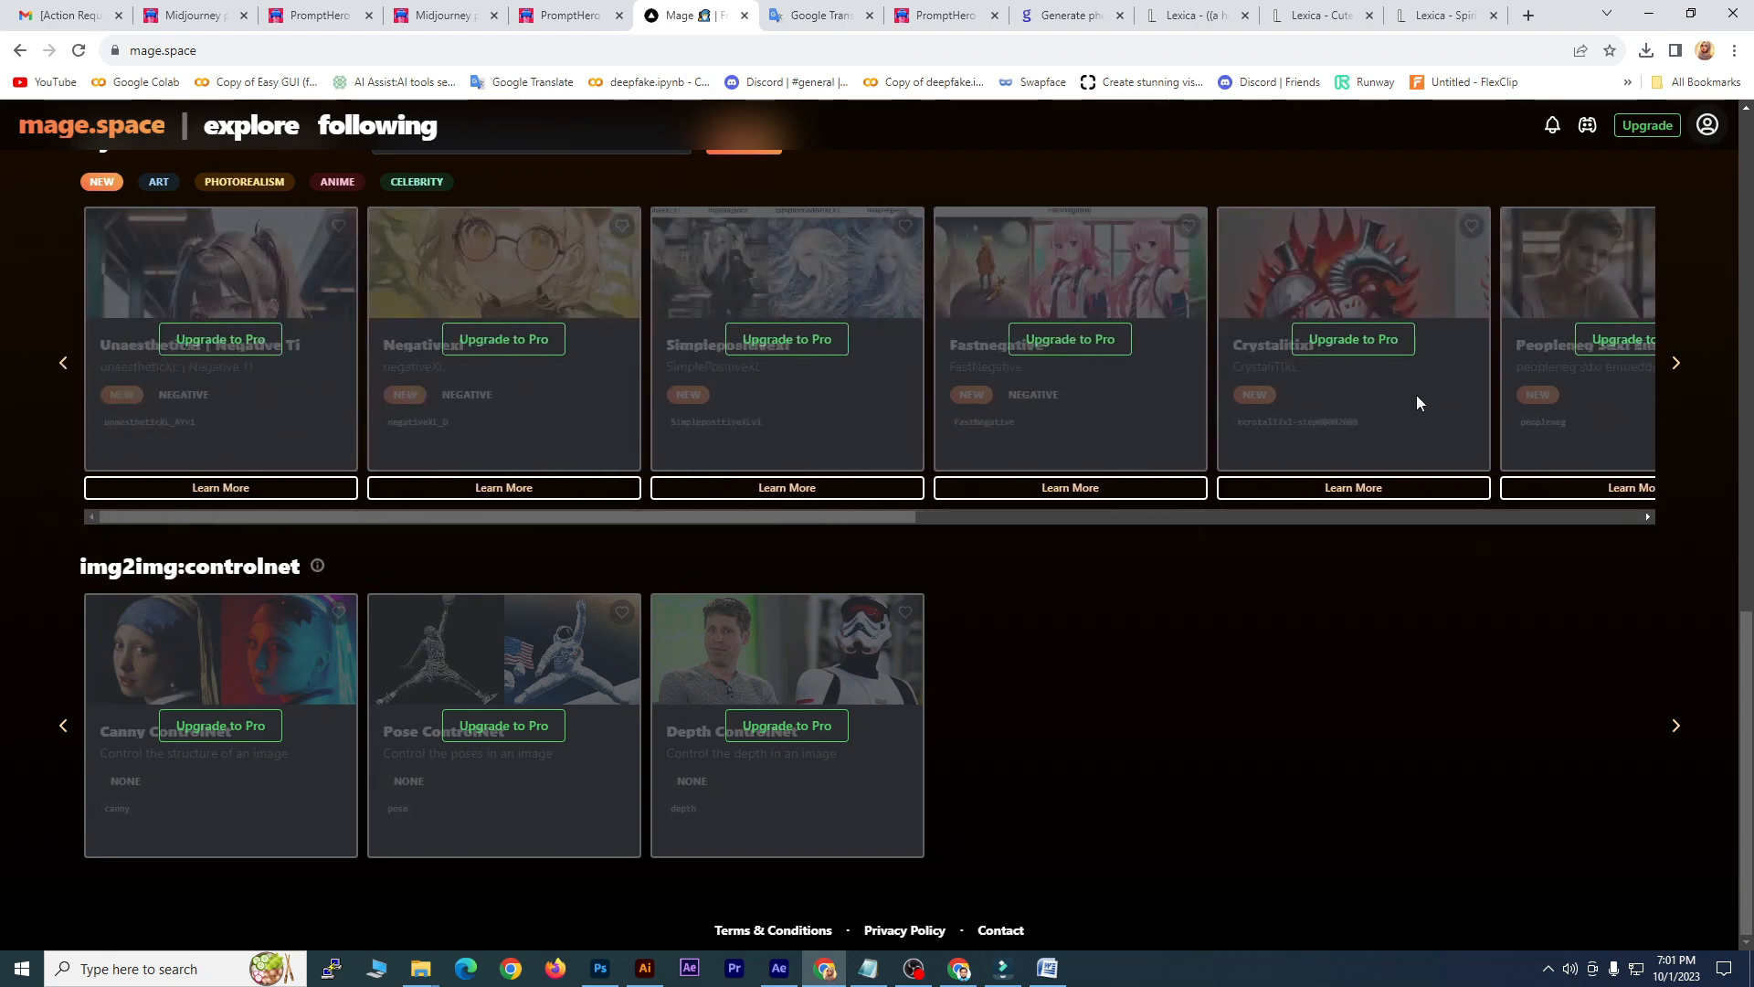
Step: Examine the LoRA layers and the base models, checking which ones are usable without an upgrade
{"action": "scroll", "coordinate": [672, 665], "scroll_direction": "up", "scroll_amount": 3}
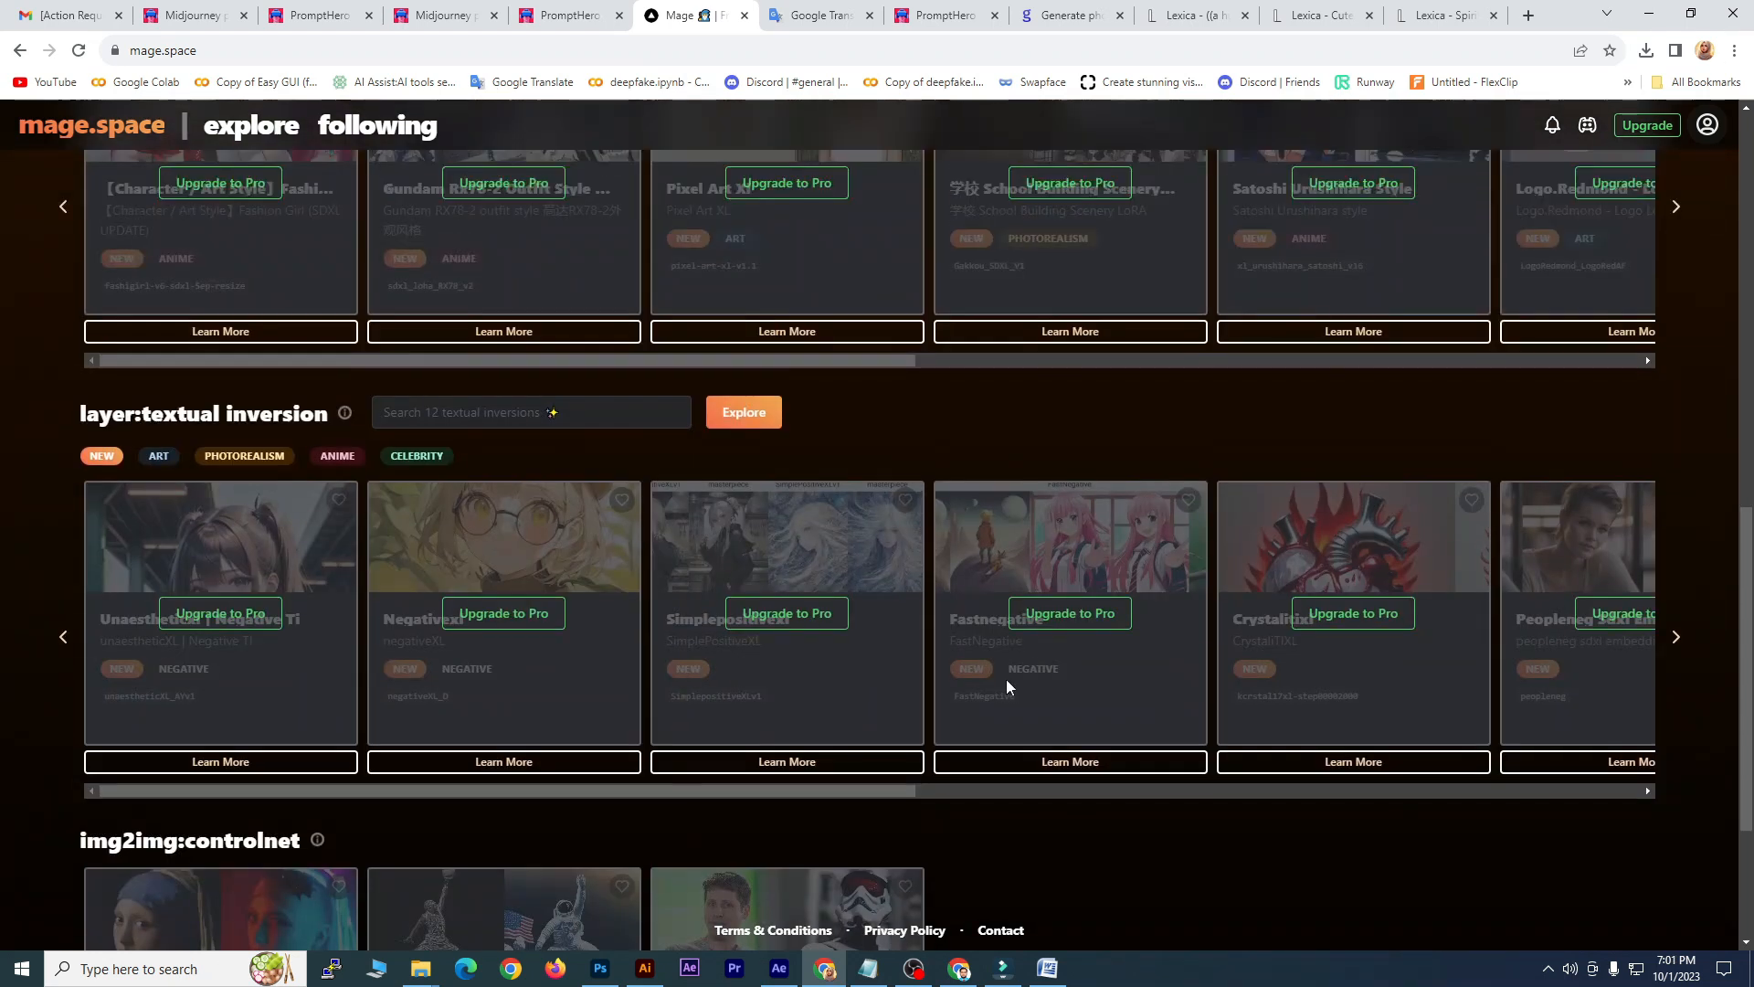
{"action": "scroll", "coordinate": [1007, 633], "scroll_direction": "up", "scroll_amount": 2}
{"action": "scroll", "coordinate": [992, 627], "scroll_direction": "up", "scroll_amount": 2}
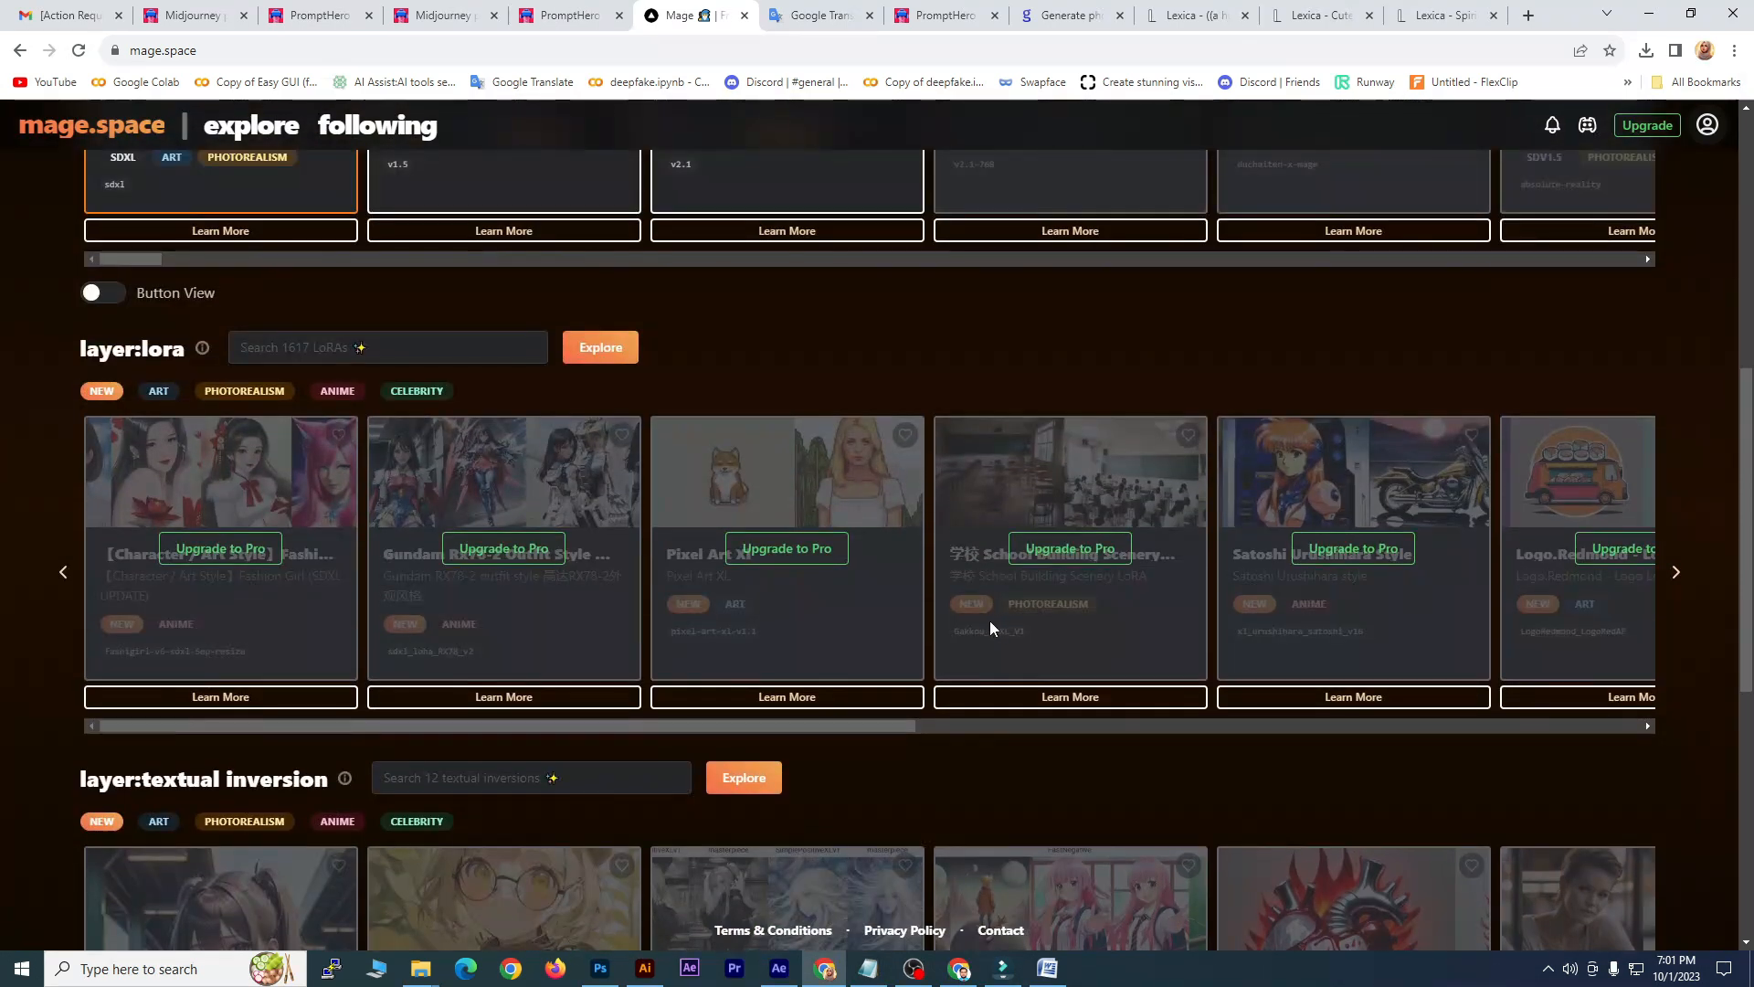
{"action": "left_click", "coordinate": [1676, 573]}
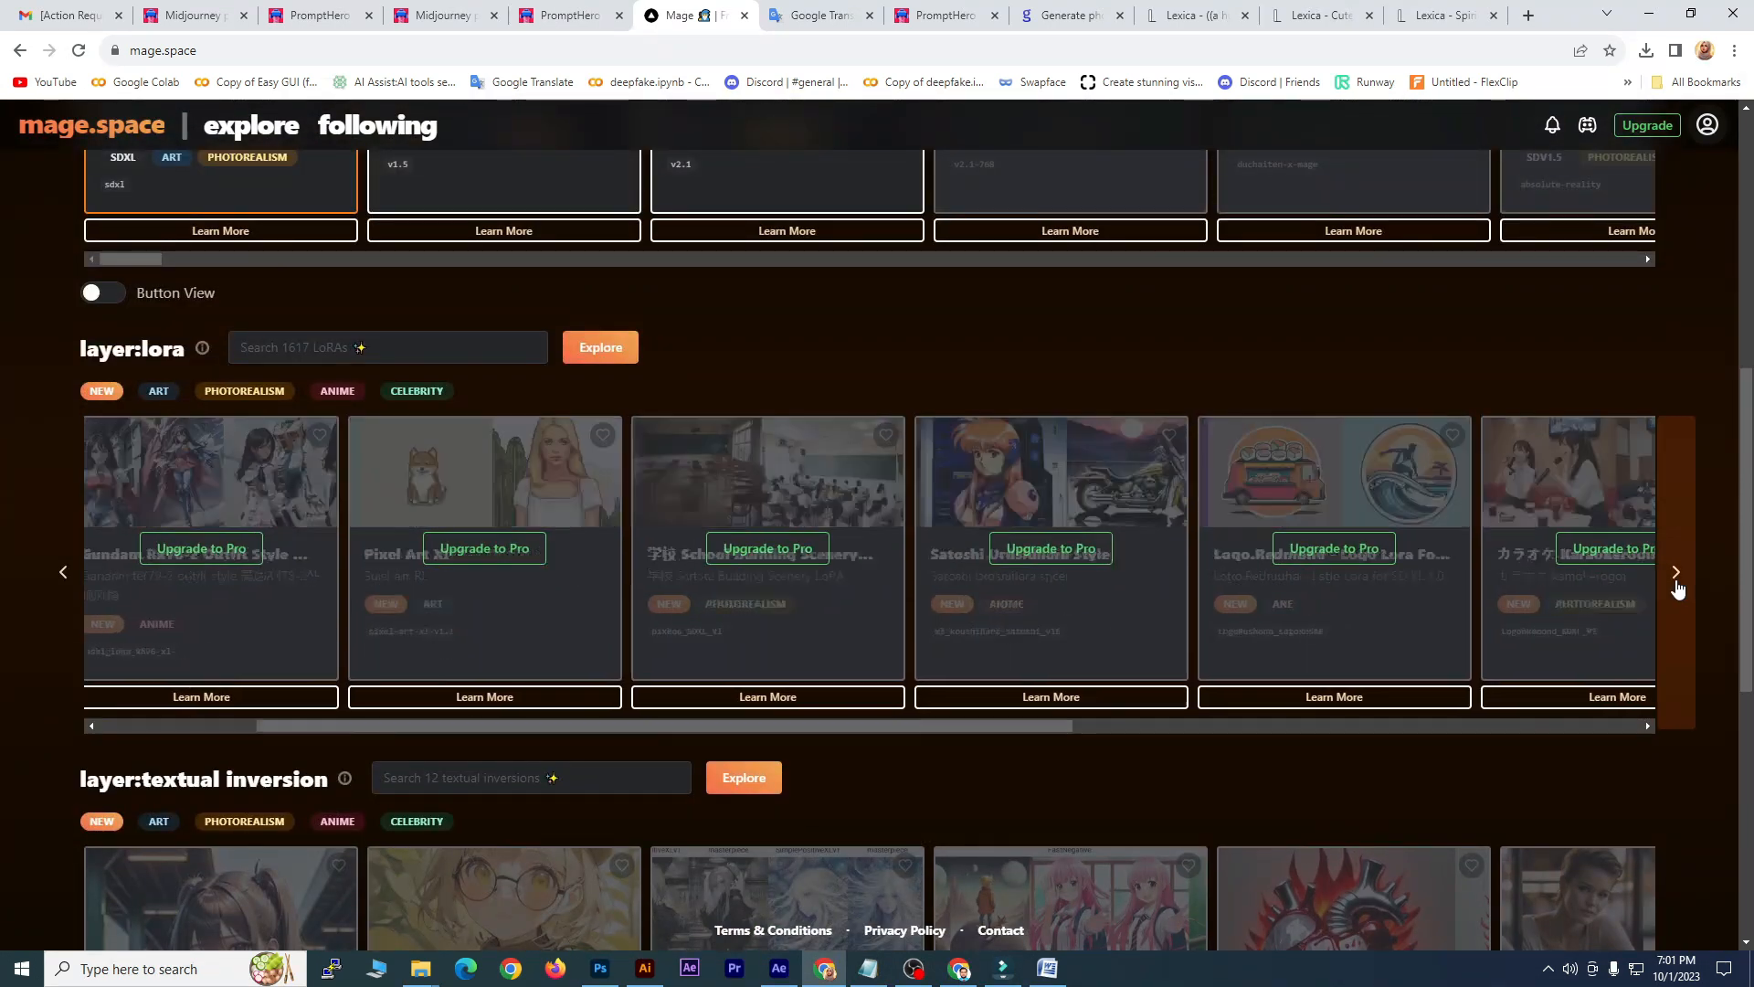
{"action": "scroll", "coordinate": [1179, 551], "scroll_direction": "up", "scroll_amount": 5}
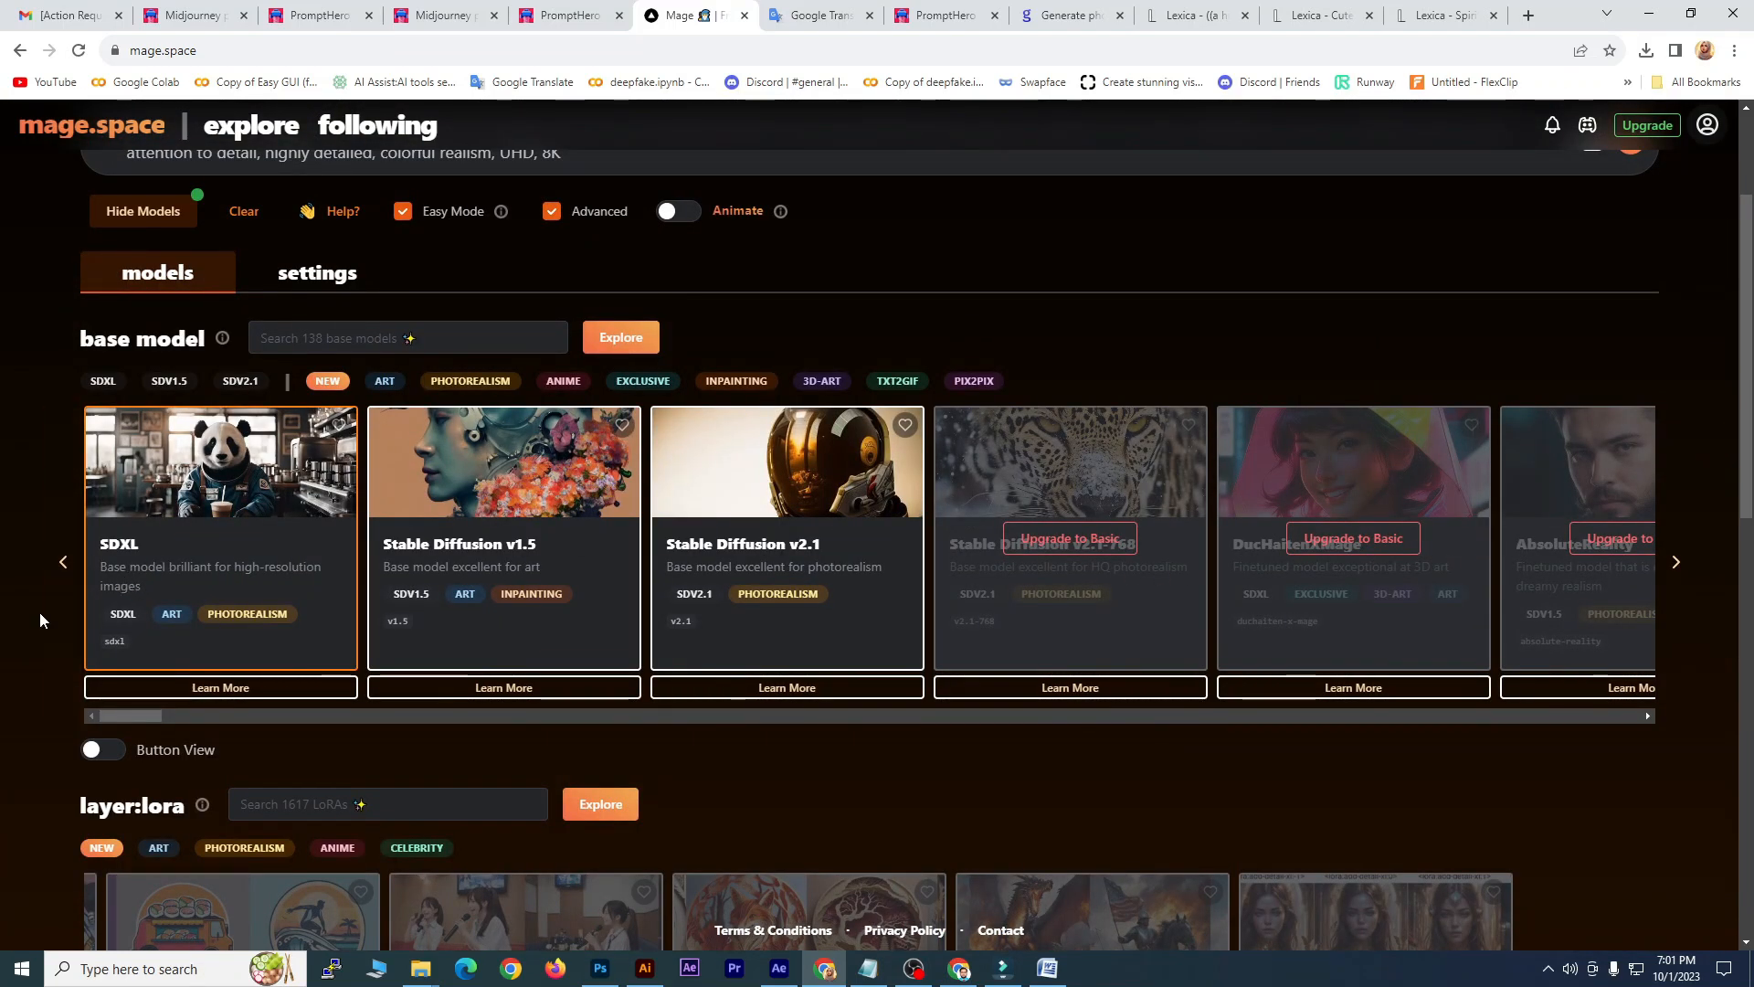
{"action": "scroll", "coordinate": [505, 584], "scroll_direction": "up", "scroll_amount": 1}
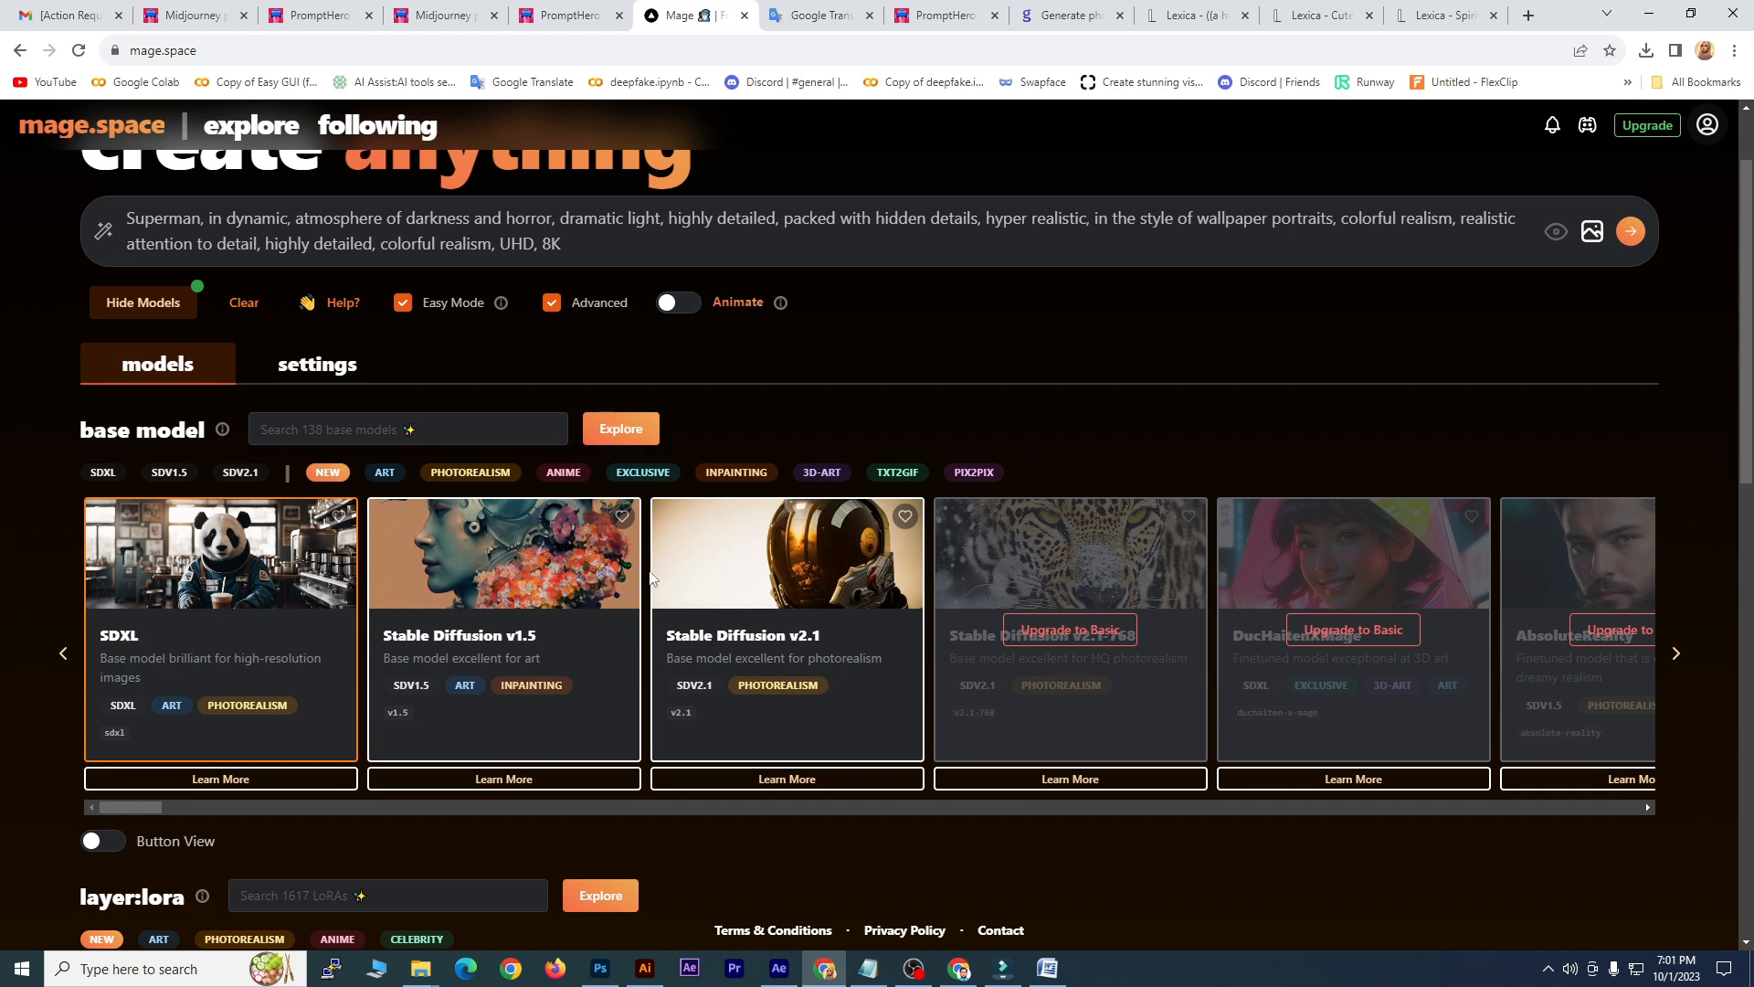
{"action": "scroll", "coordinate": [650, 578], "scroll_direction": "down", "scroll_amount": 13}
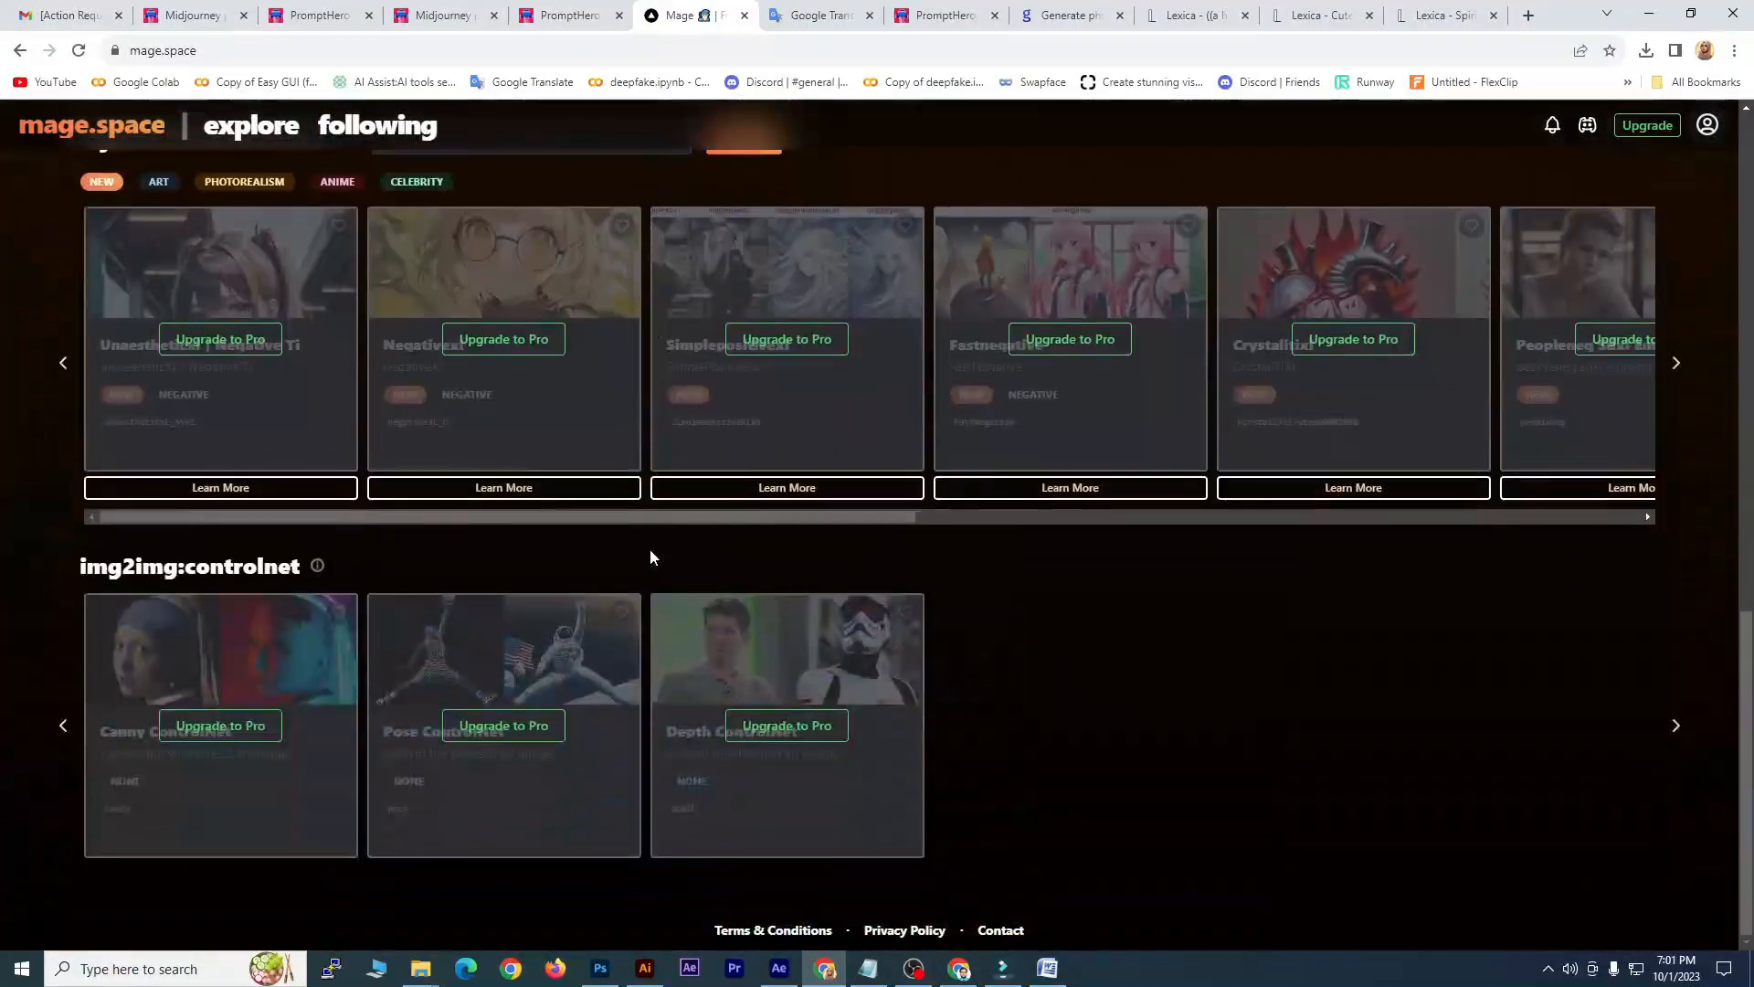
{"action": "scroll", "coordinate": [650, 549], "scroll_direction": "up", "scroll_amount": 6}
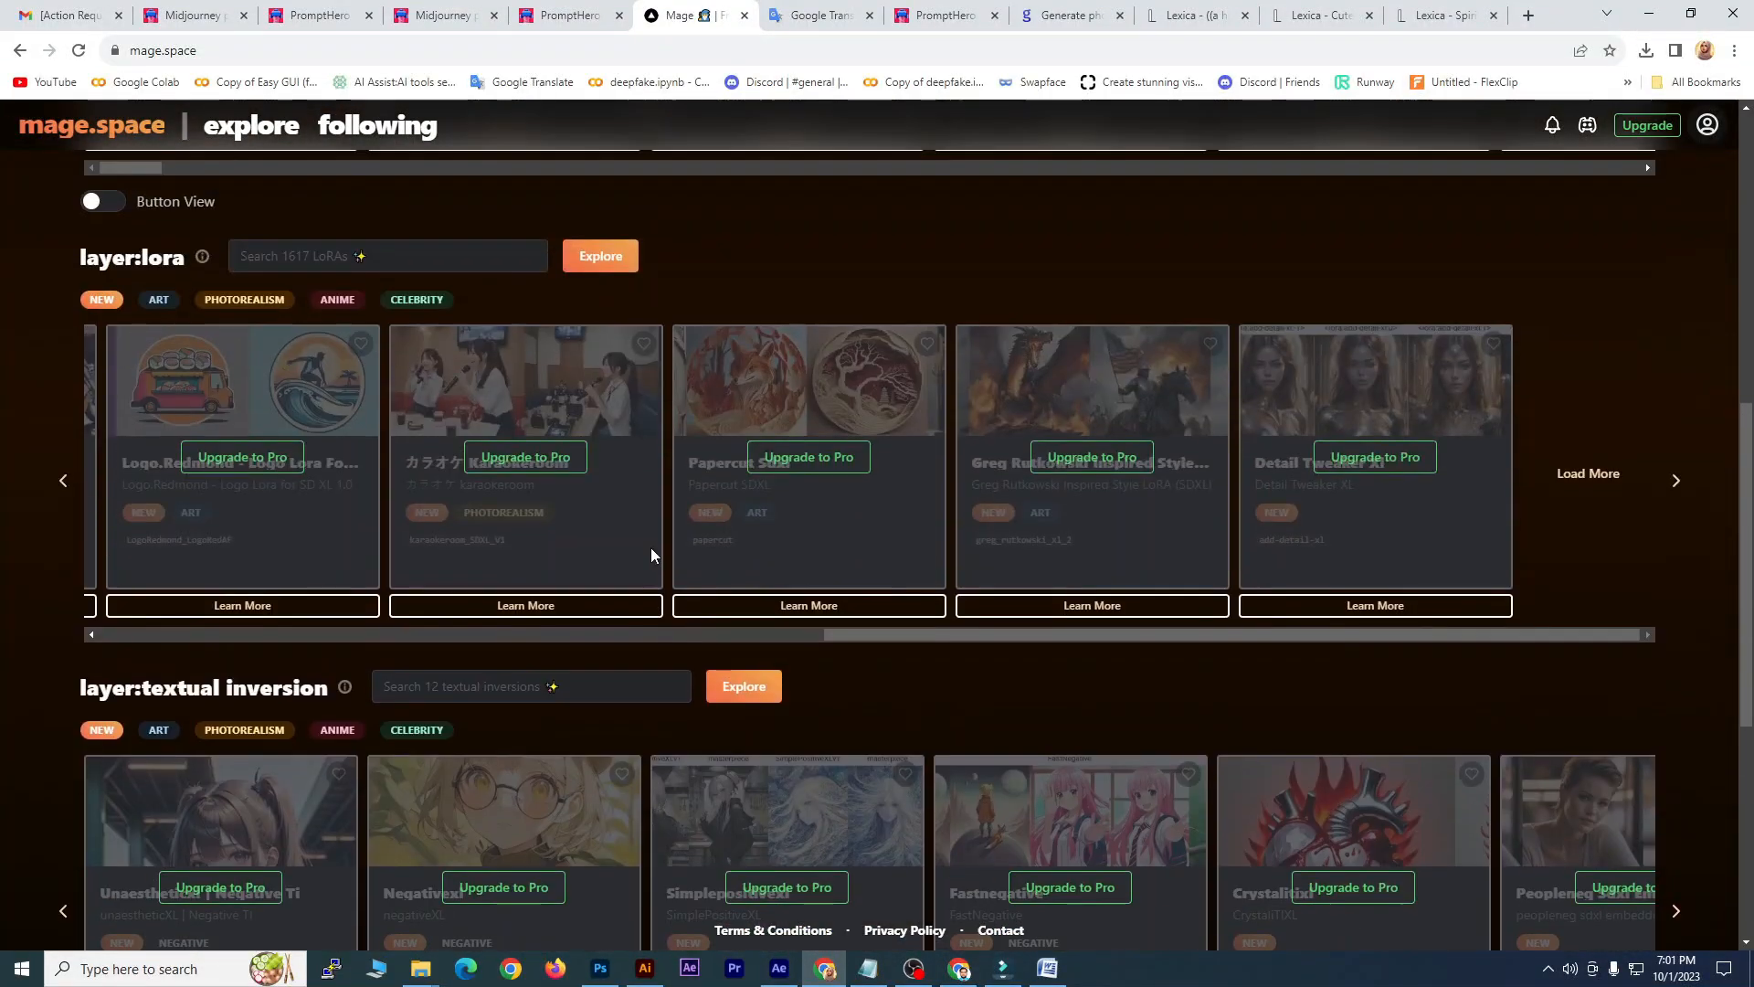
{"action": "scroll", "coordinate": [652, 550], "scroll_direction": "up", "scroll_amount": 5}
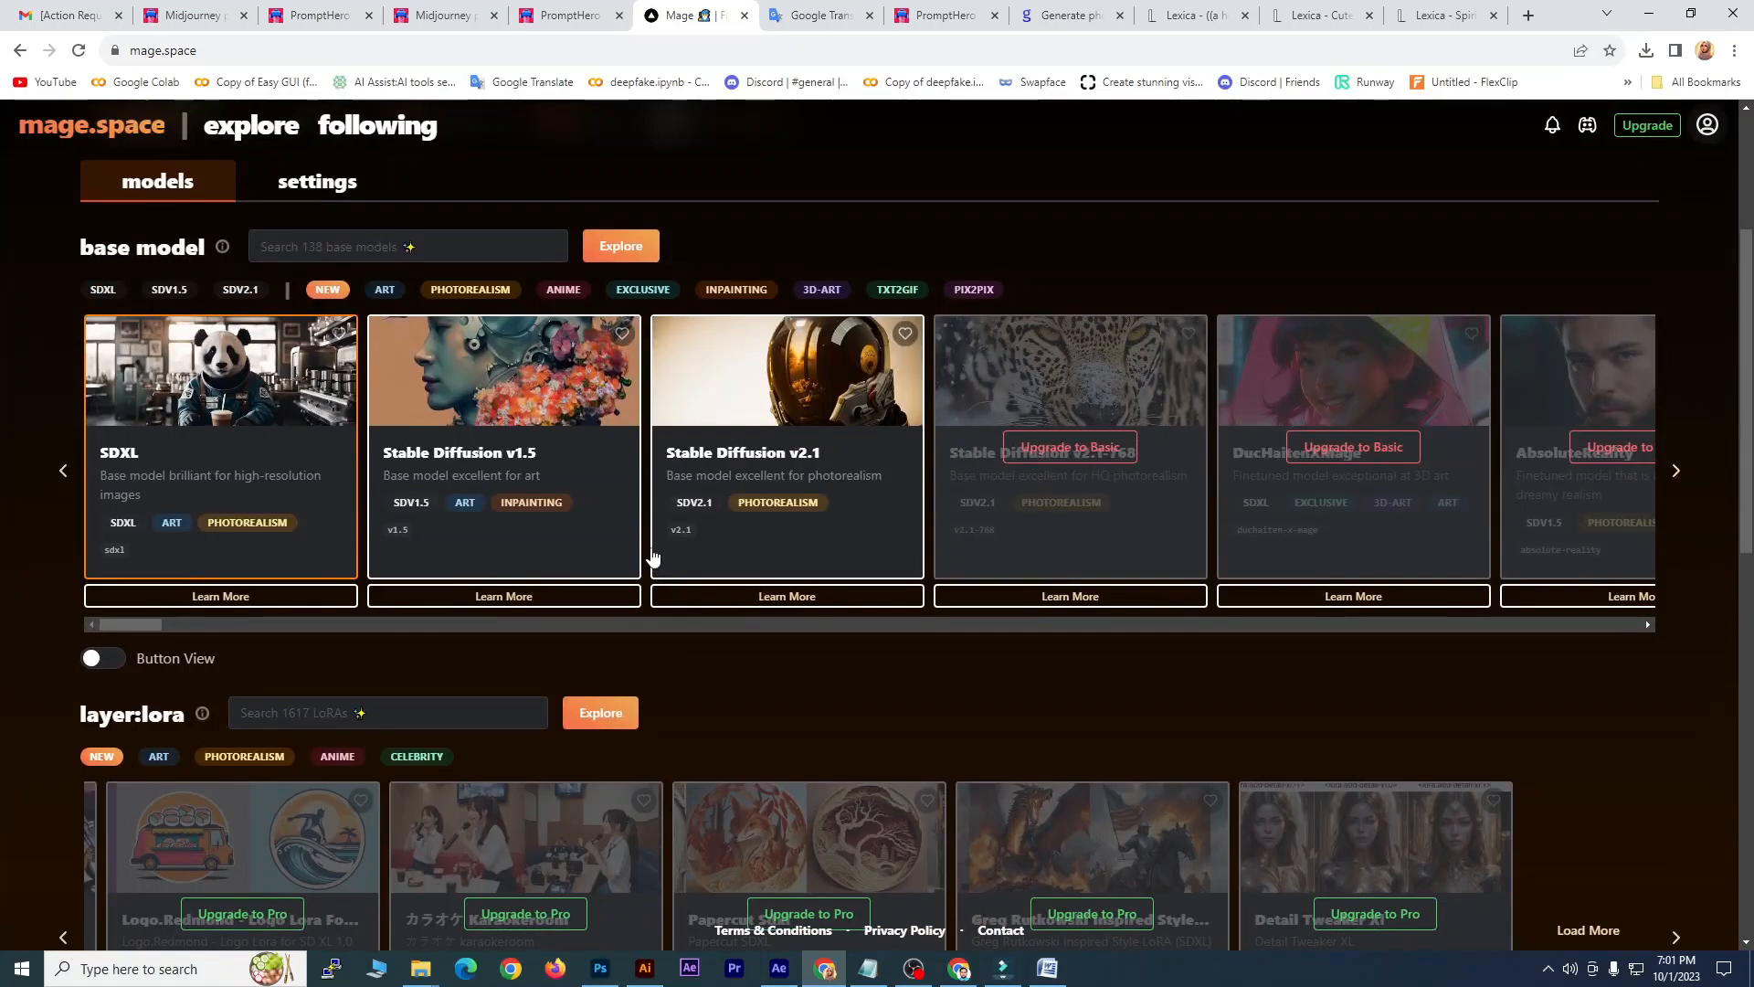
{"action": "scroll", "coordinate": [652, 558], "scroll_direction": "up", "scroll_amount": 3}
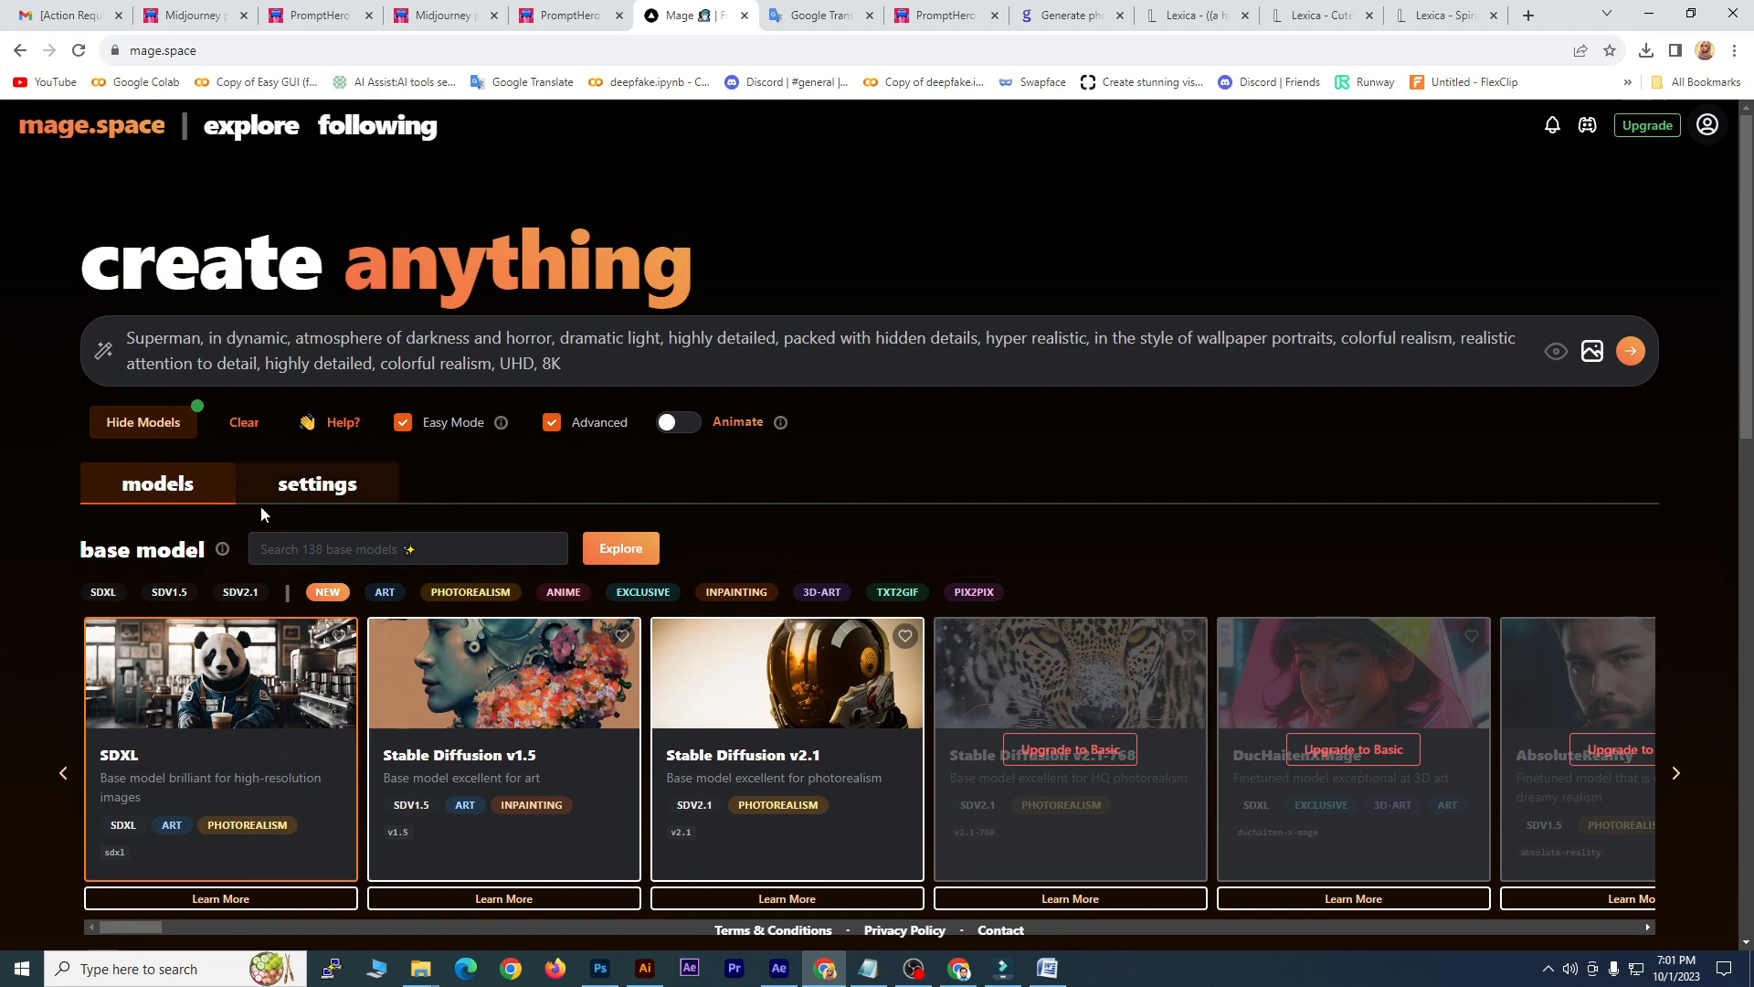
Step: In the generation settings, set the aspect ratio to Cinema (16:9) and the steps to High
{"action": "left_click", "coordinate": [312, 497]}
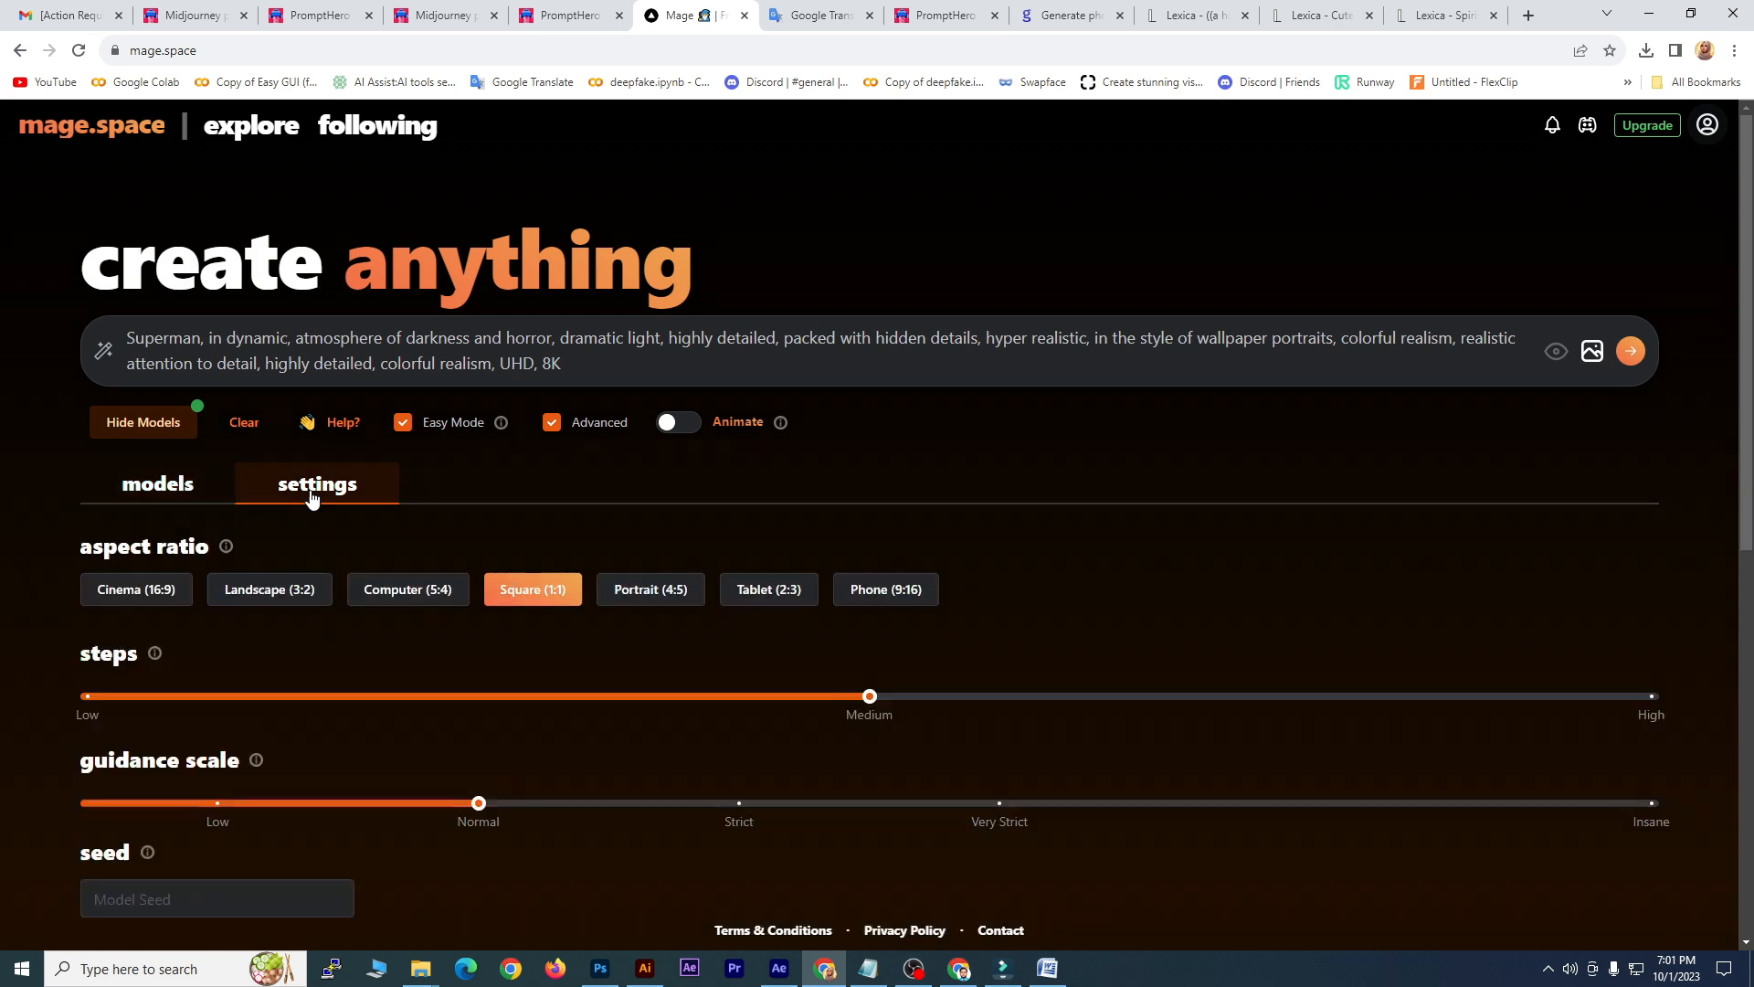
{"action": "scroll", "coordinate": [585, 476], "scroll_direction": "down", "scroll_amount": 2}
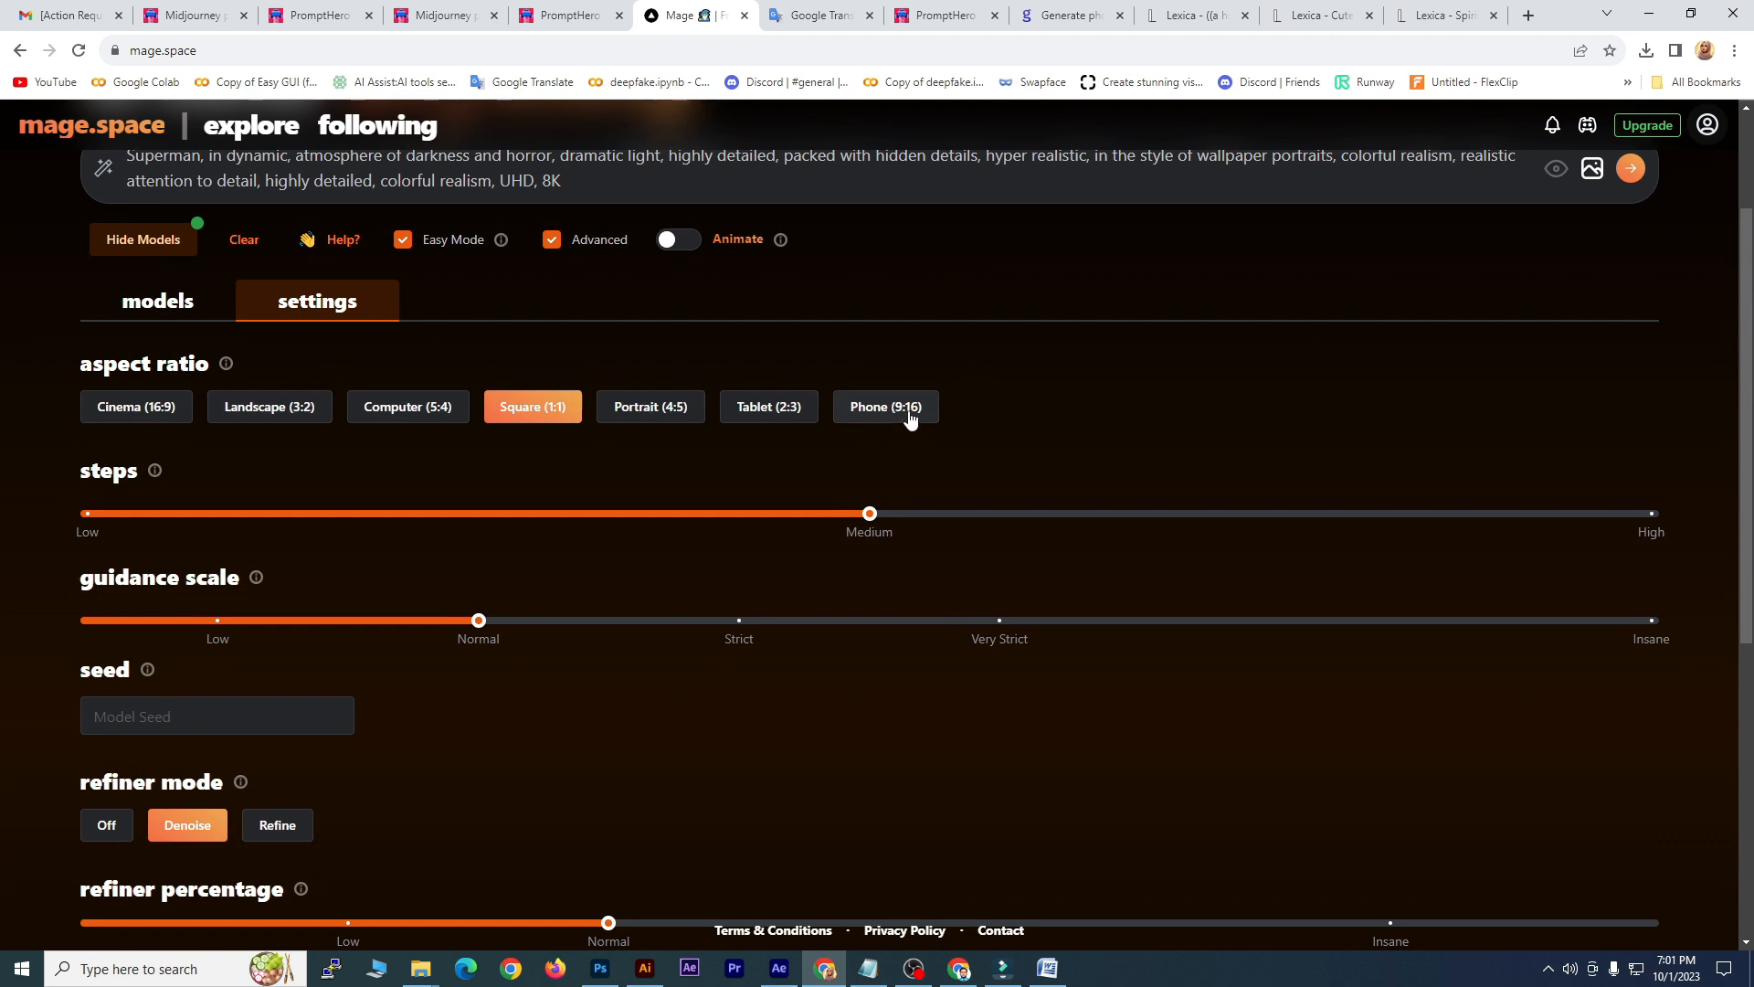
{"action": "scroll", "coordinate": [869, 498], "scroll_direction": "up", "scroll_amount": 2}
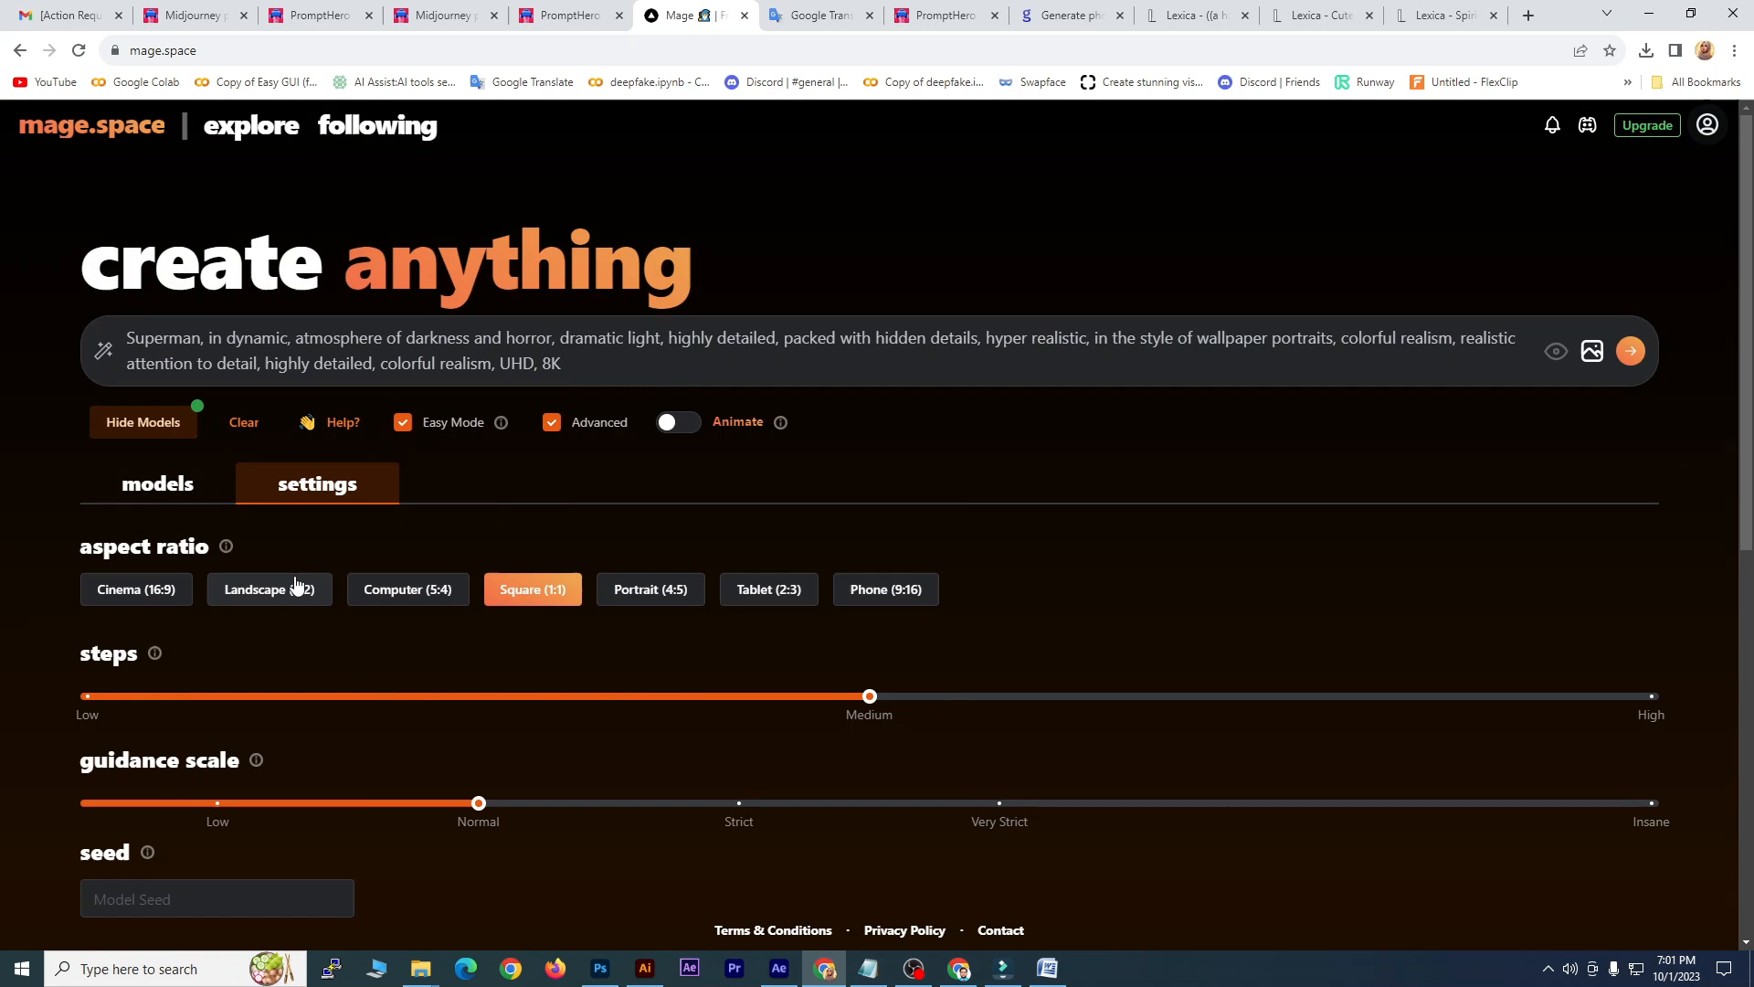
{"action": "left_click", "coordinate": [134, 593]}
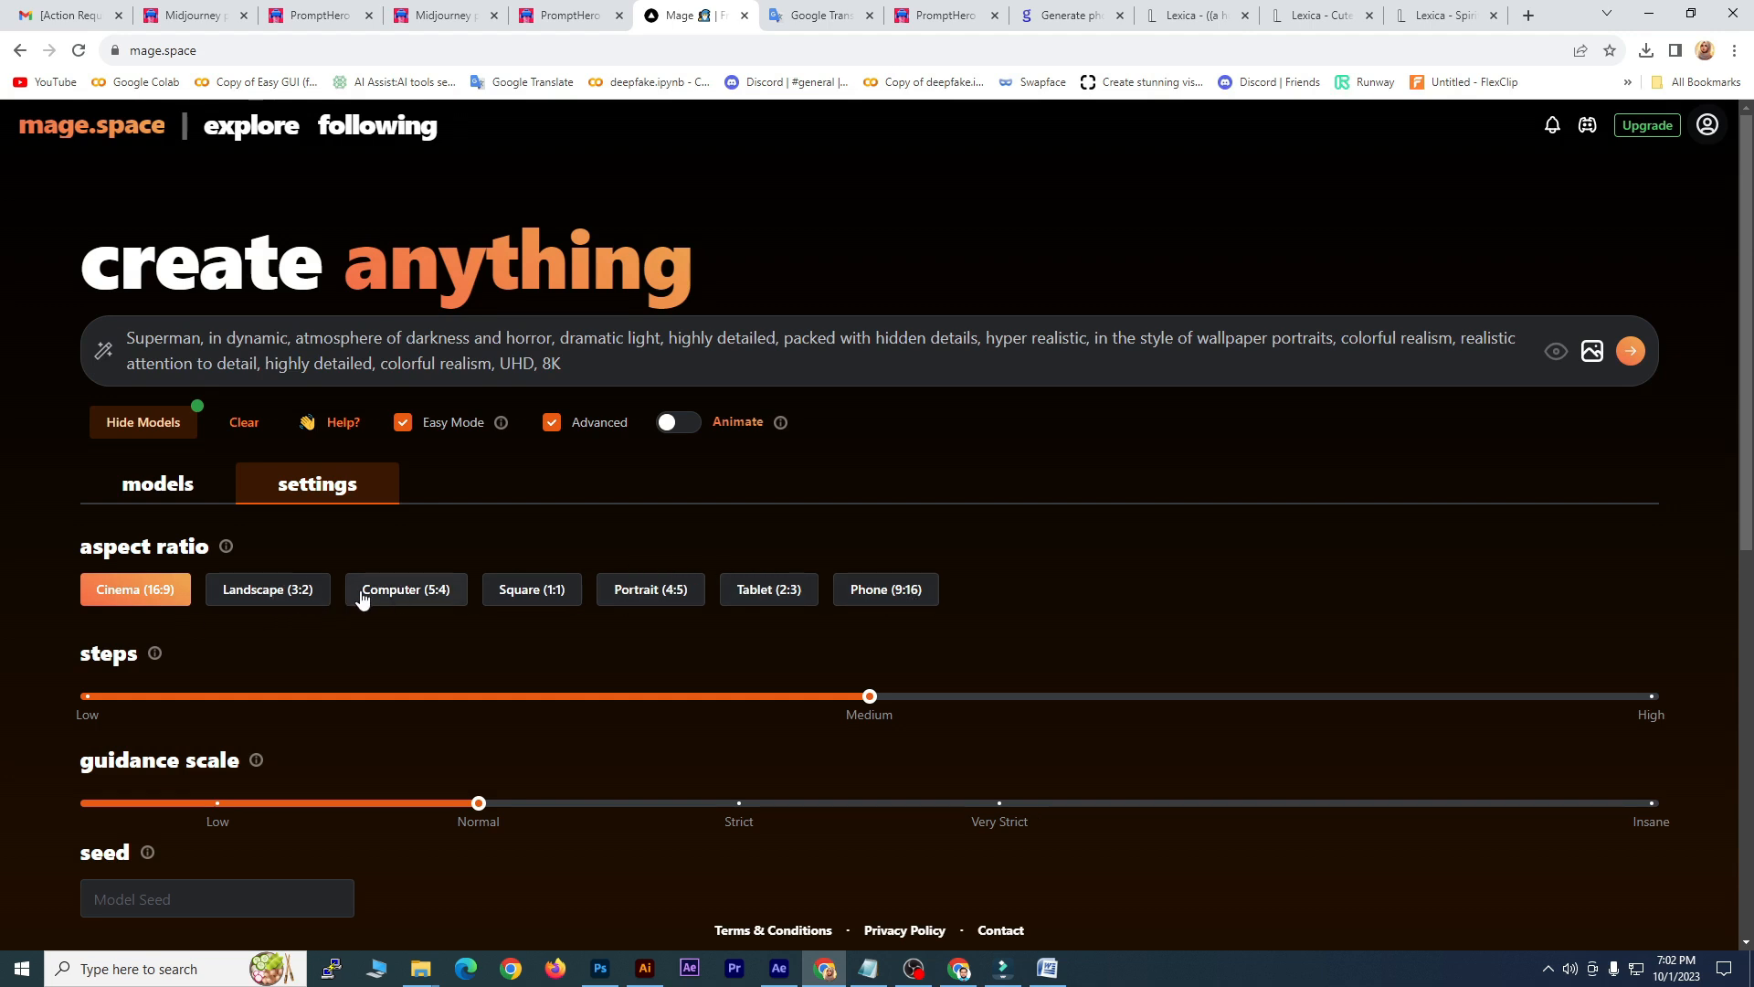
{"action": "scroll", "coordinate": [393, 605], "scroll_direction": "down", "scroll_amount": 1}
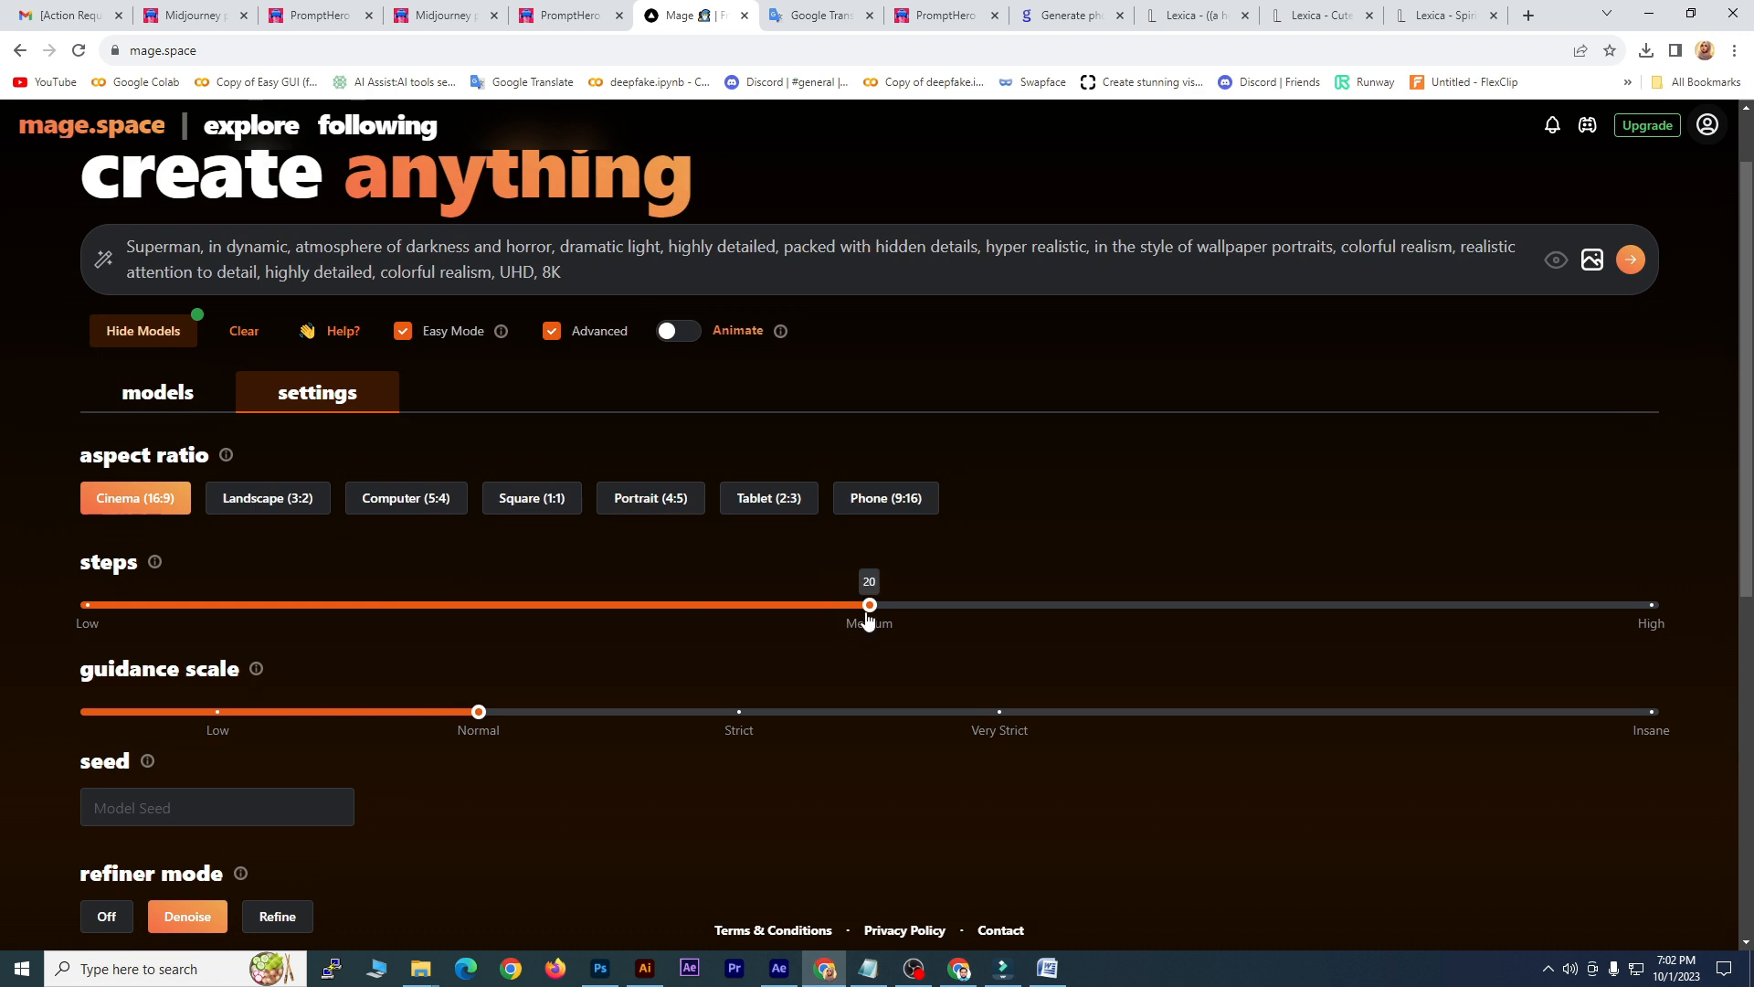
{"action": "left_click", "coordinate": [1648, 610]}
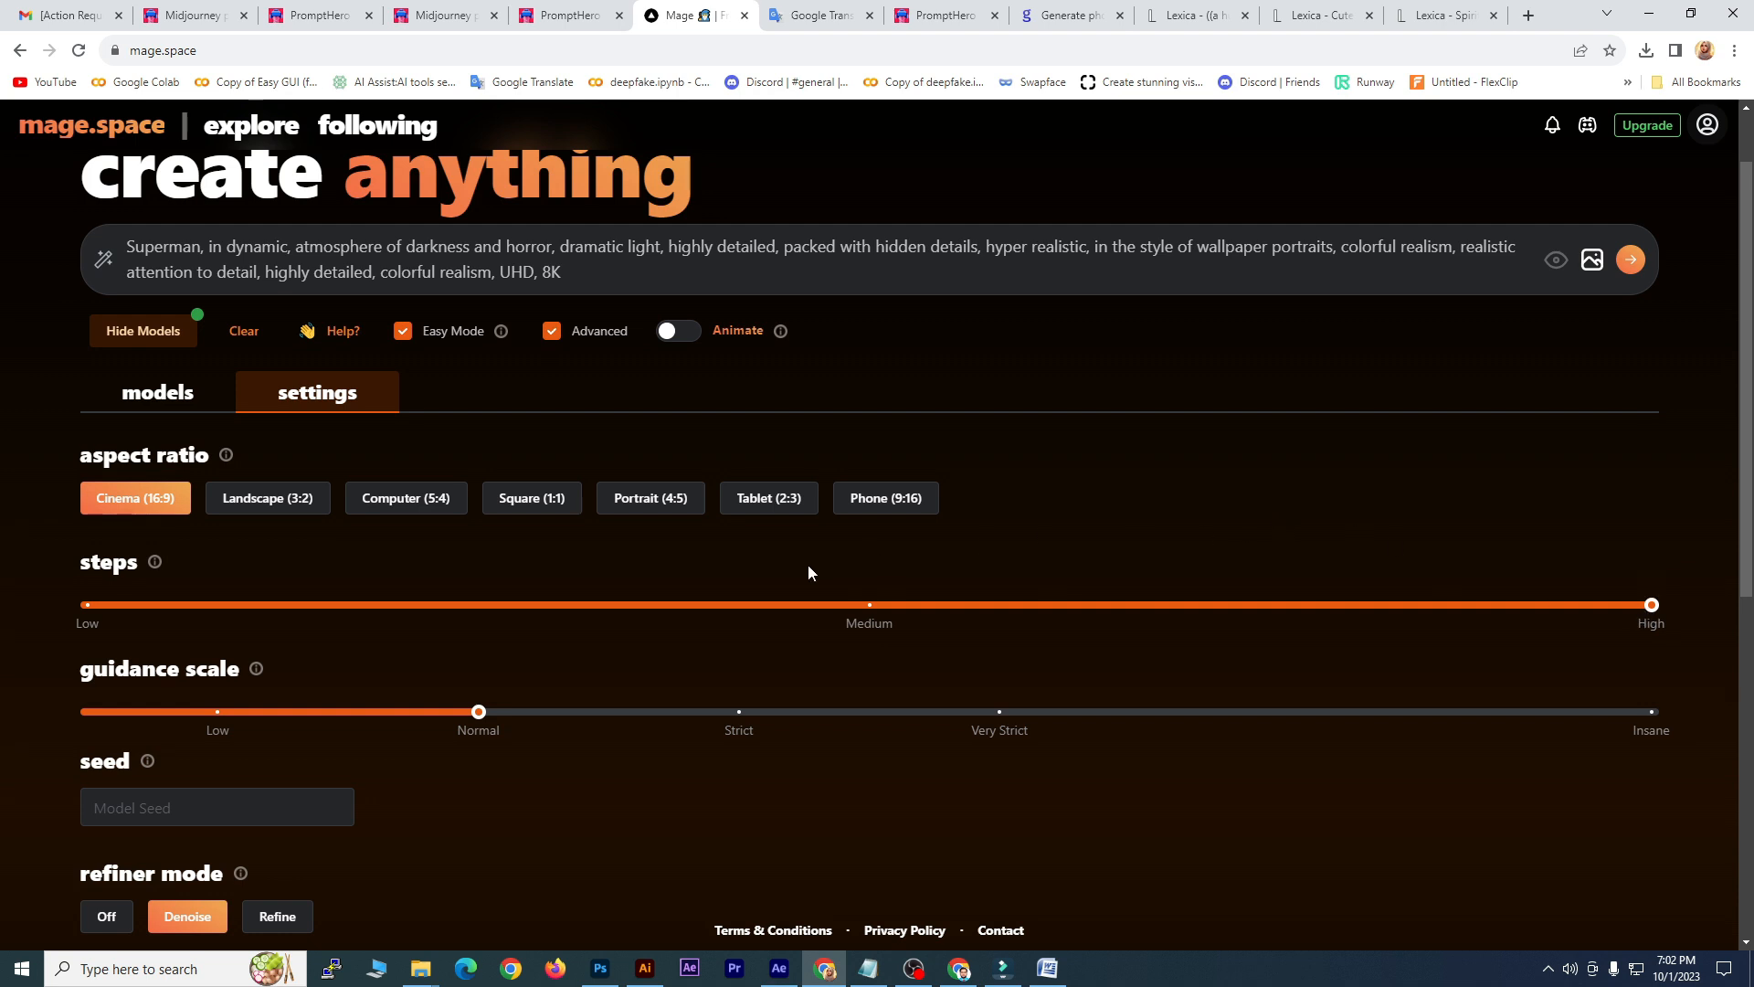
Step: Try to turn on Animate and open the membership plans from the Mage Animate introduction
{"action": "scroll", "coordinate": [694, 573], "scroll_direction": "down", "scroll_amount": 3}
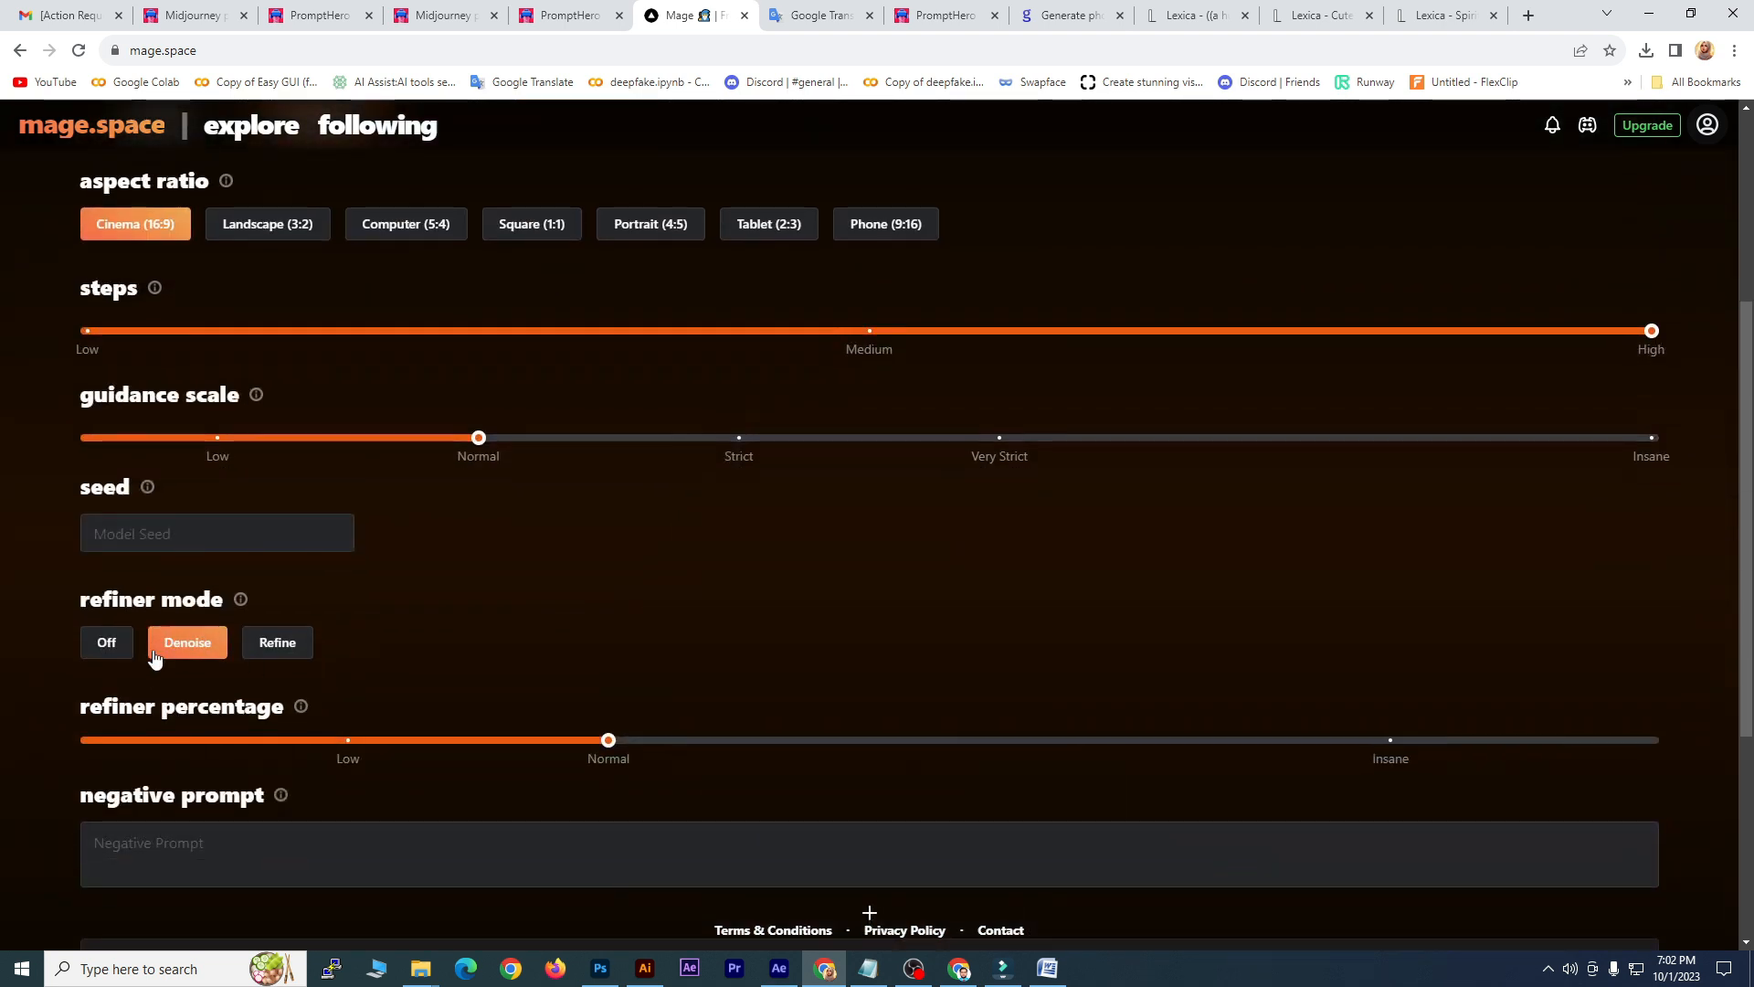
{"action": "scroll", "coordinate": [274, 722], "scroll_direction": "down", "scroll_amount": 4}
{"action": "scroll", "coordinate": [182, 713], "scroll_direction": "up", "scroll_amount": 6}
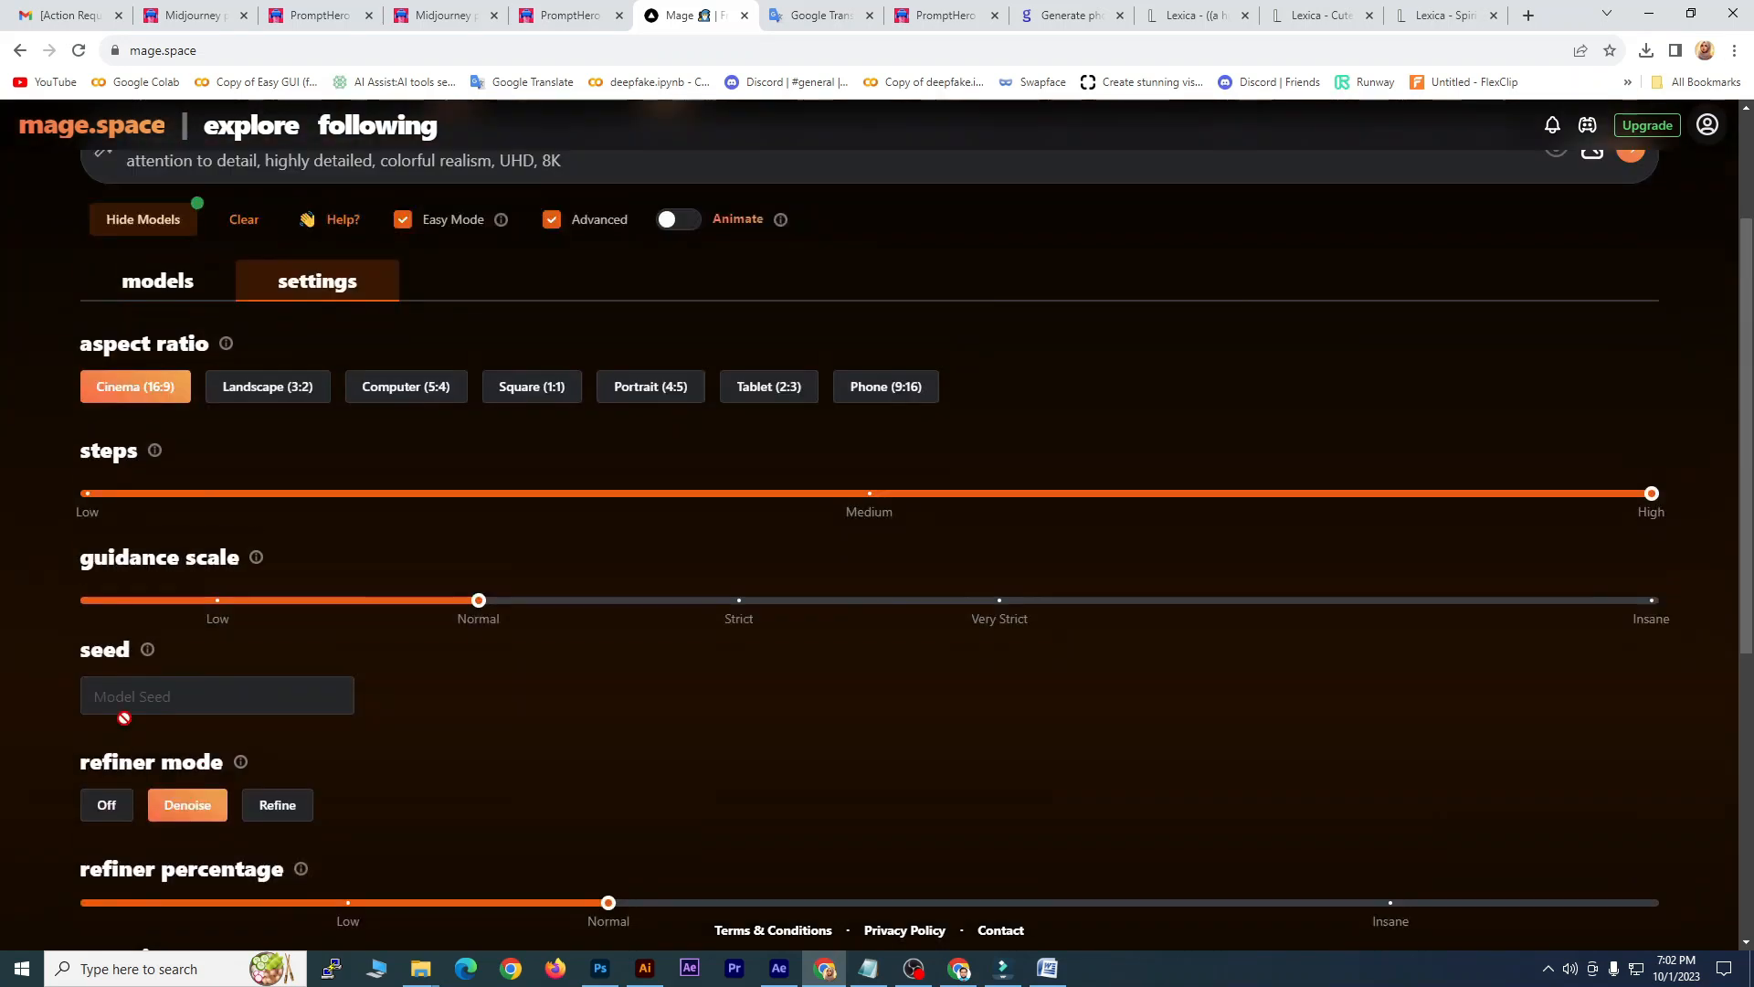
{"action": "scroll", "coordinate": [118, 716], "scroll_direction": "up", "scroll_amount": 2}
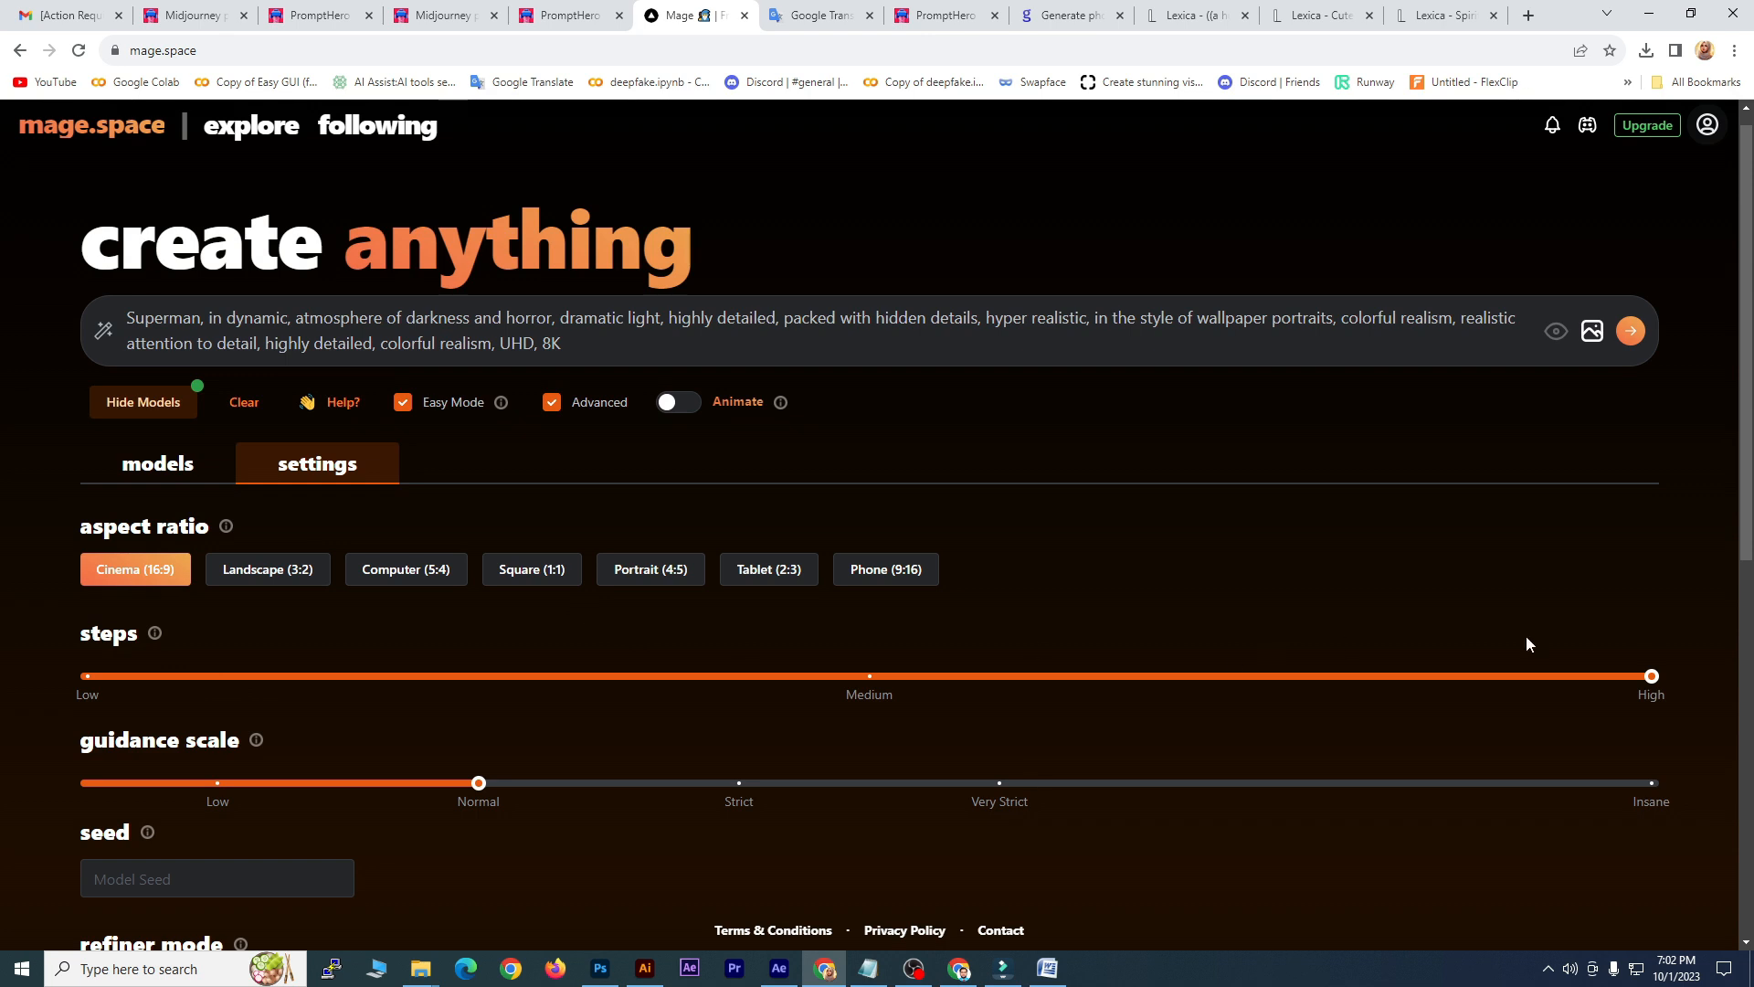
{"action": "scroll", "coordinate": [482, 500], "scroll_direction": "up", "scroll_amount": 1}
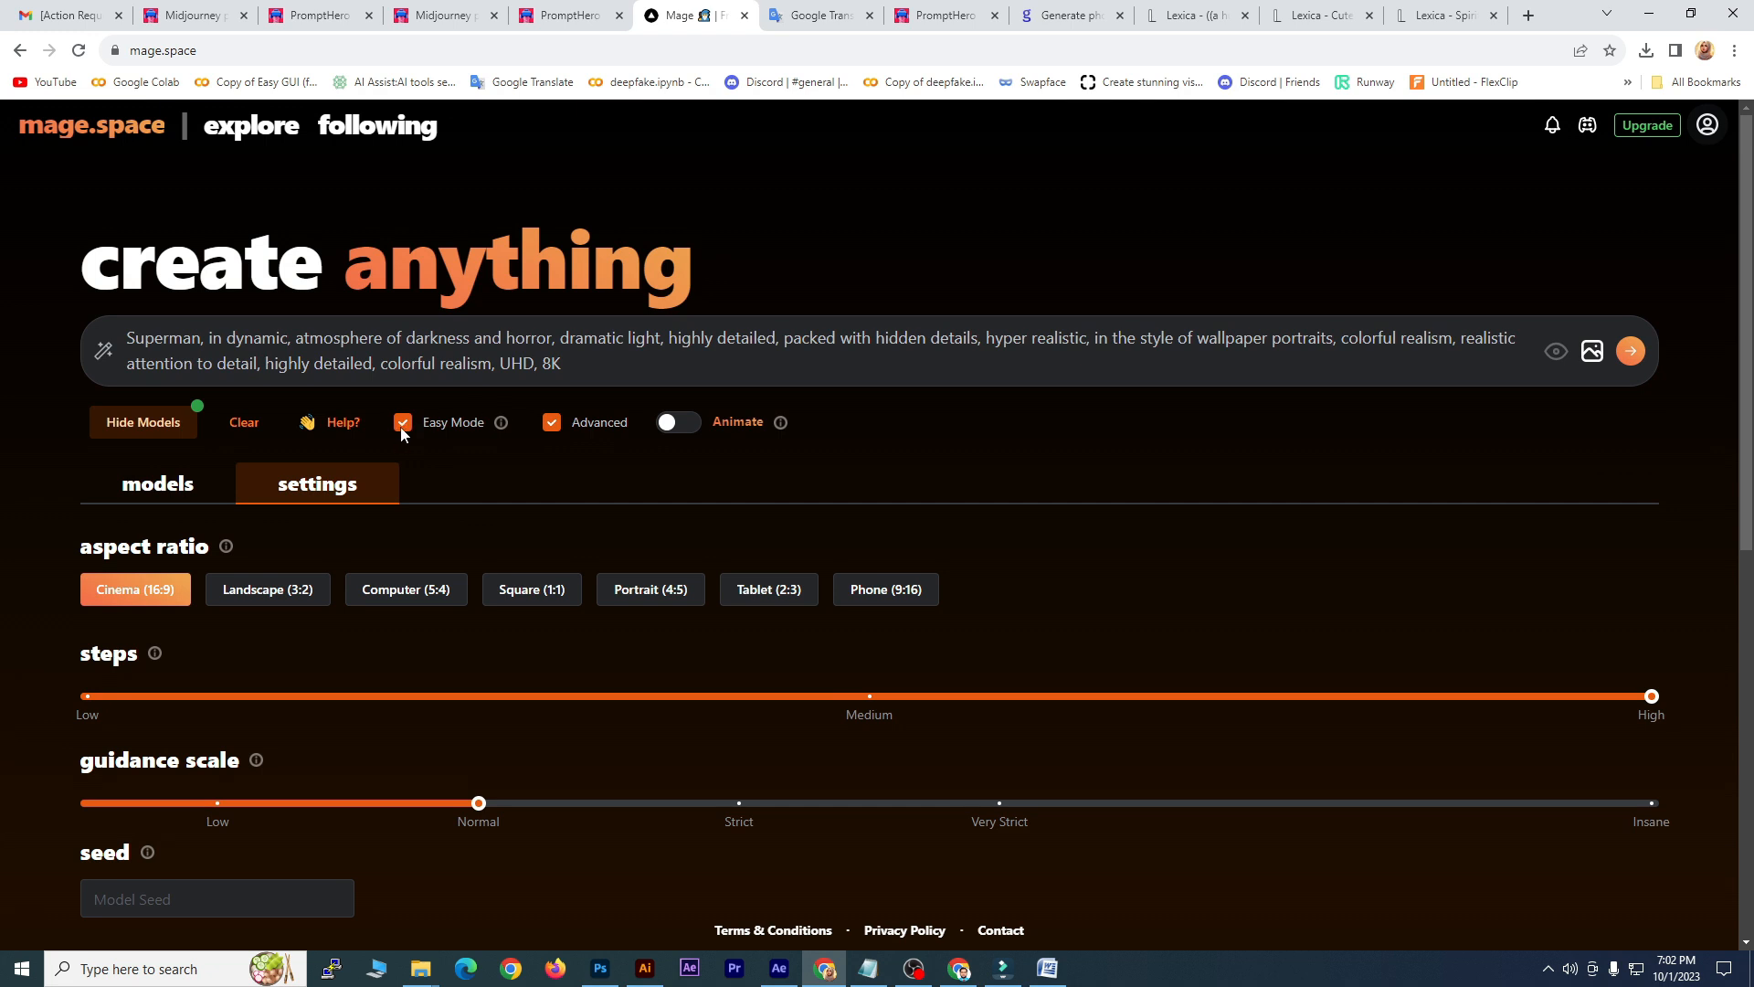
{"action": "left_click", "coordinate": [667, 424]}
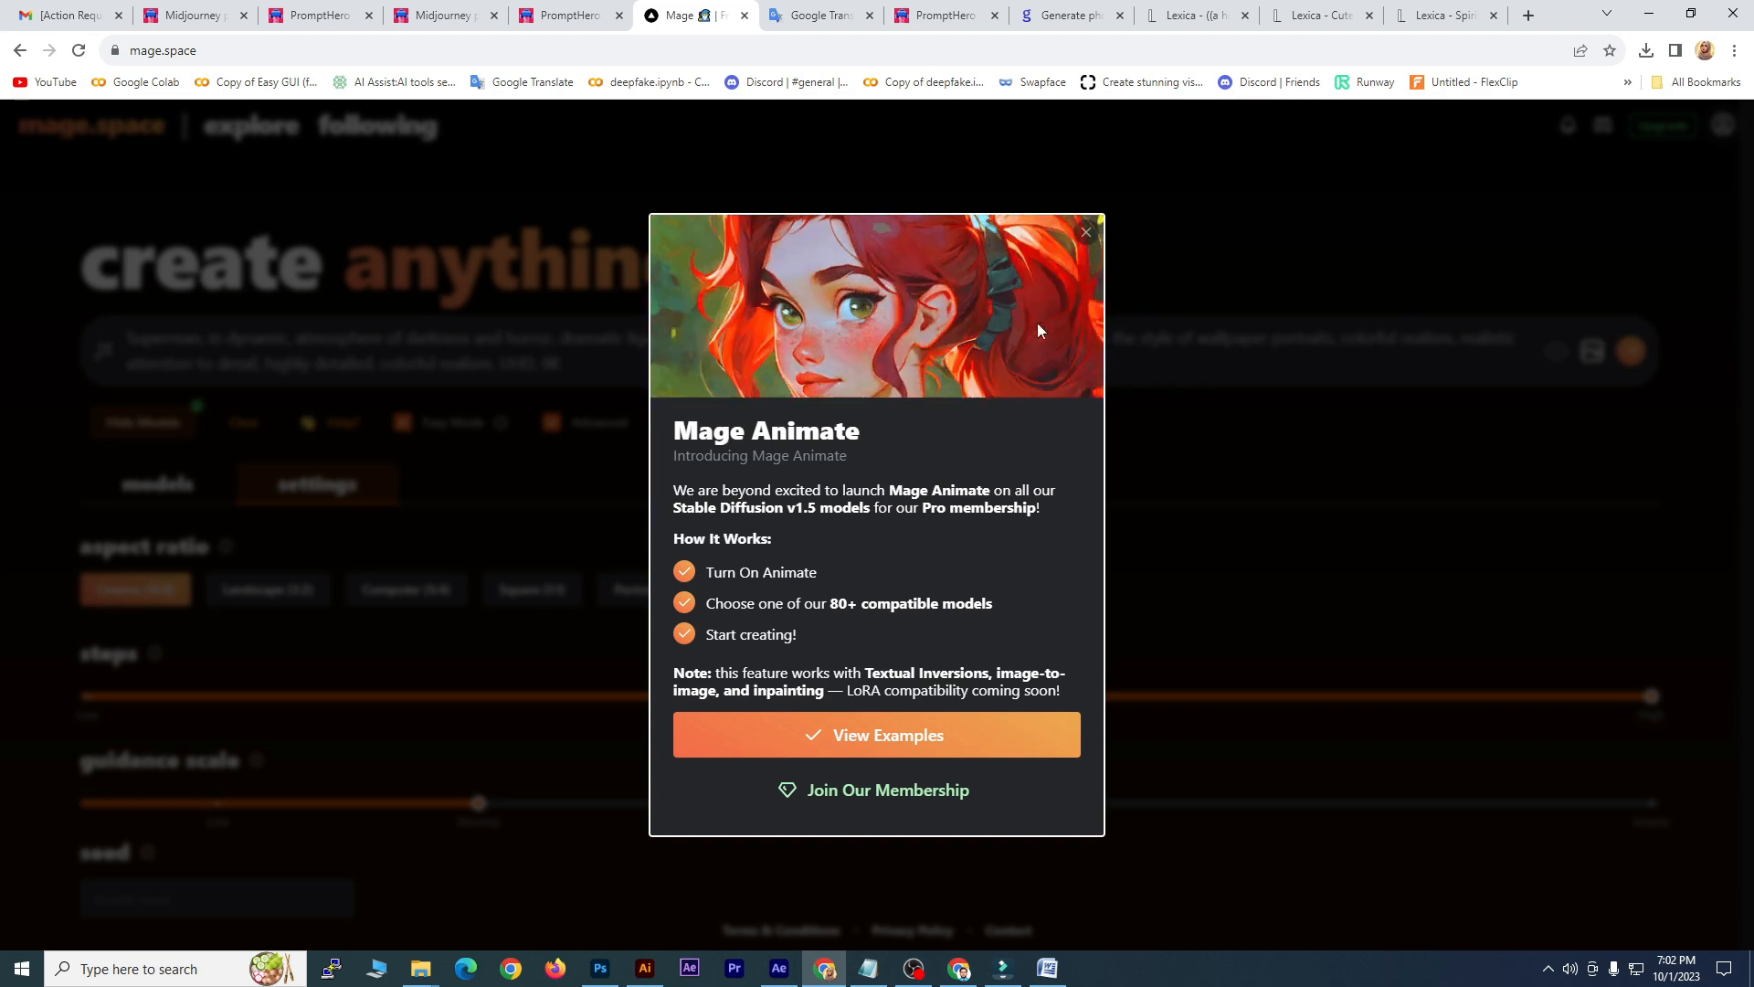
{"action": "triple_click", "coordinate": [767, 432]}
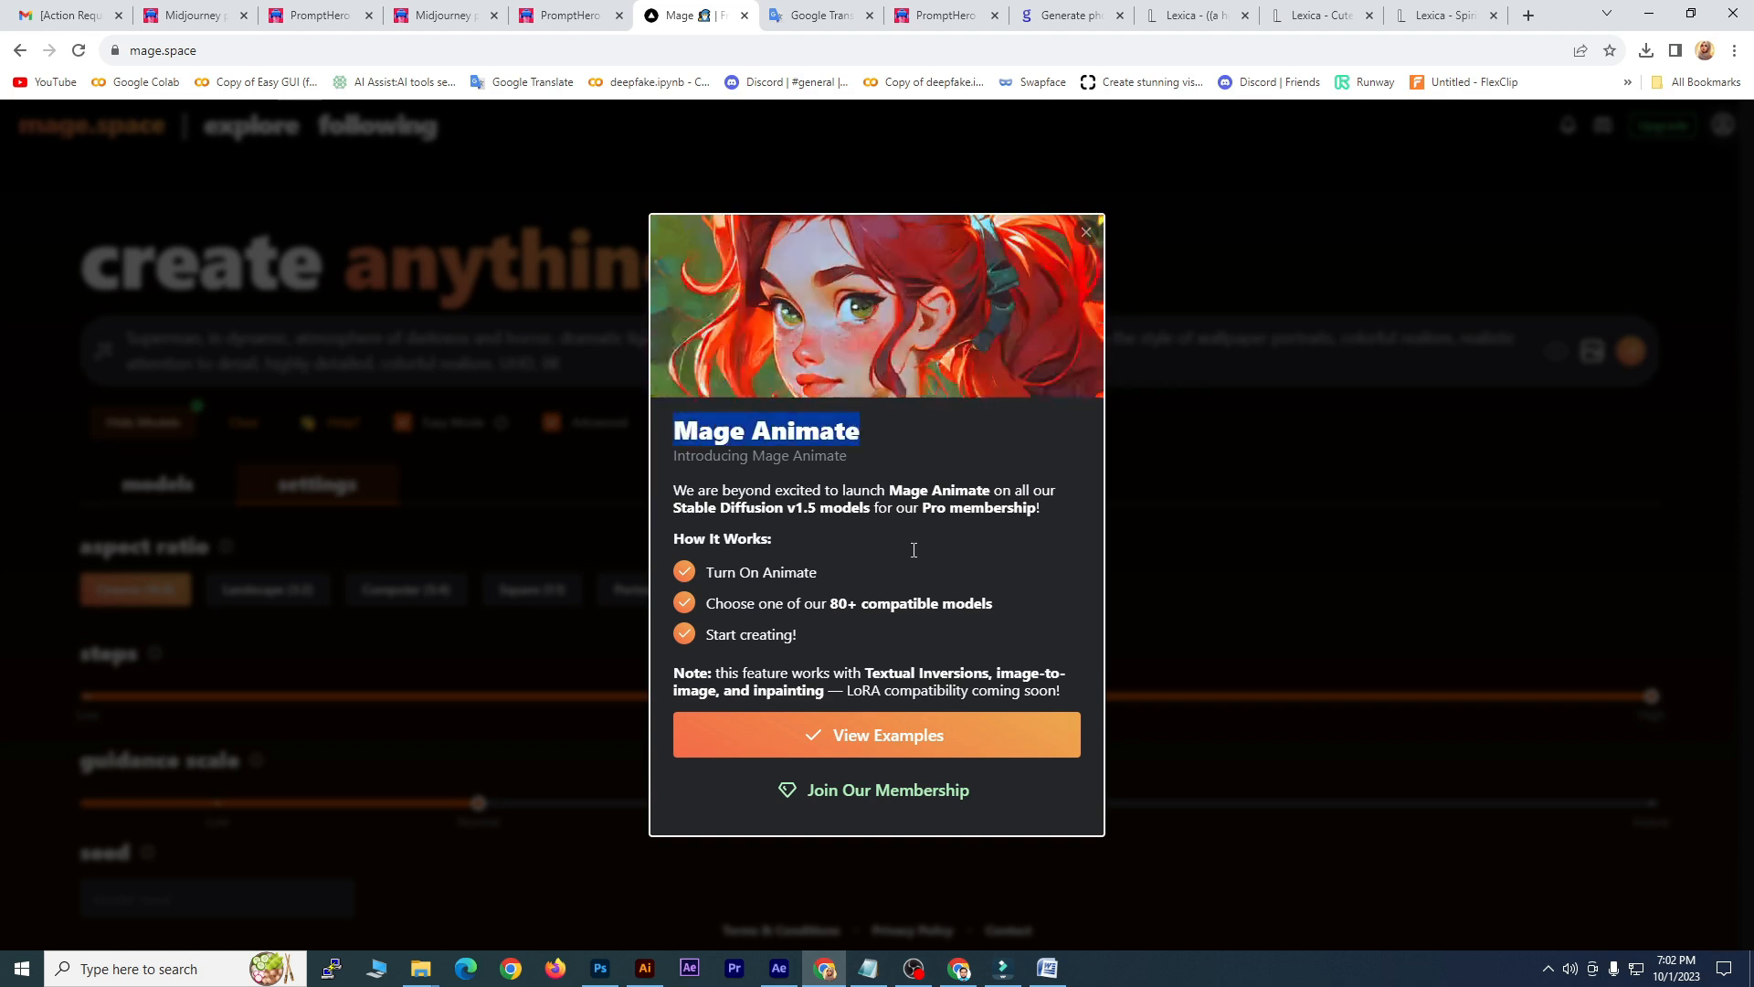
{"action": "left_click", "coordinate": [873, 791]}
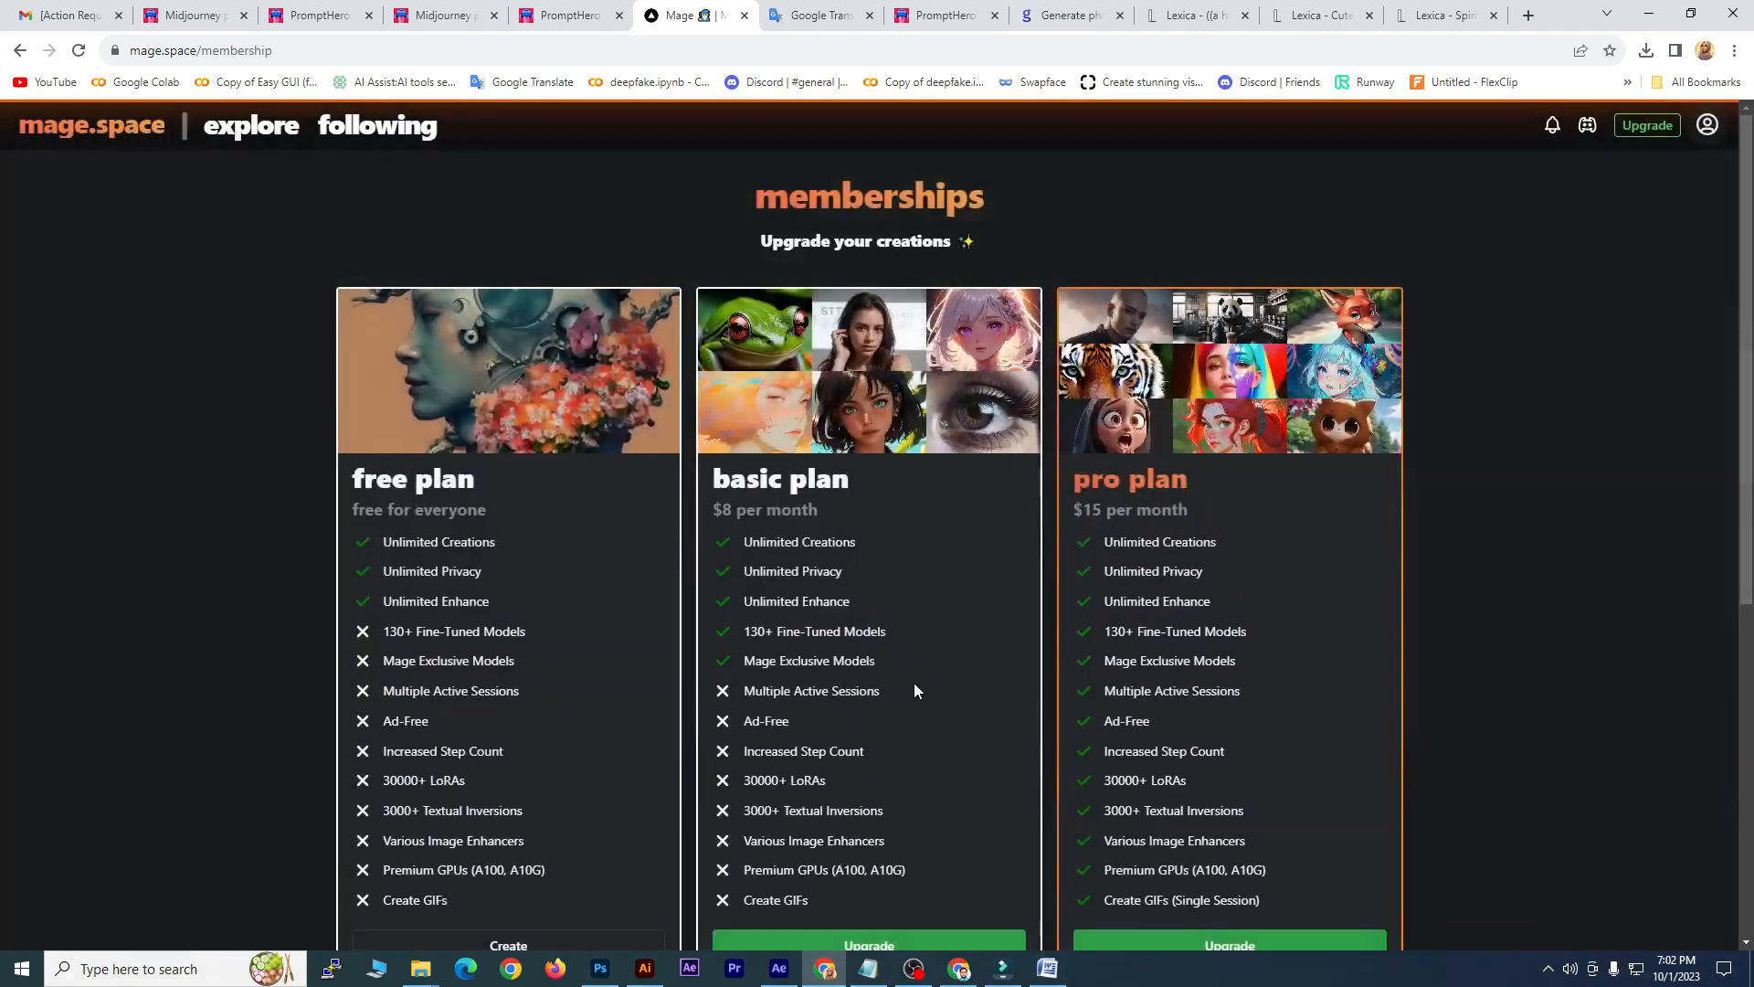
Step: Compare the monthly prices and included features of the free, basic and pro membership plans
{"action": "scroll", "coordinate": [574, 477], "scroll_direction": "down", "scroll_amount": 1}
{"action": "left_click_drag", "start_coordinate": [349, 420], "coordinate": [519, 416]}
{"action": "left_click", "coordinate": [539, 419]}
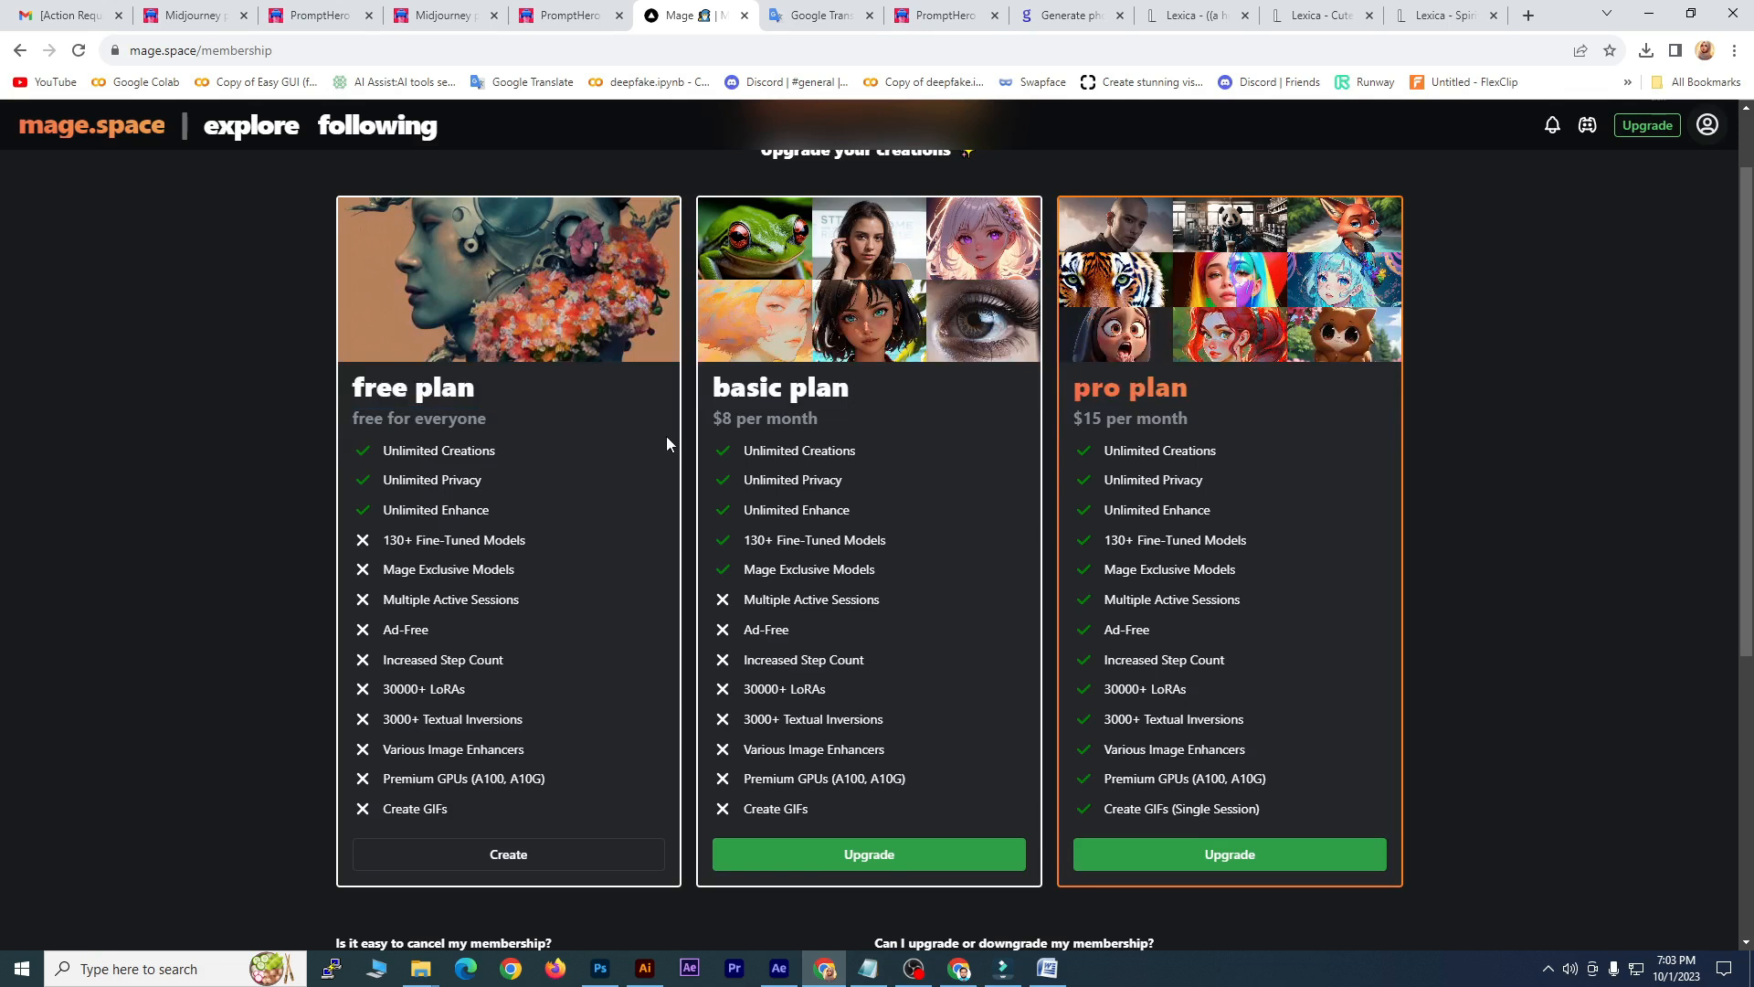
{"action": "left_click_drag", "start_coordinate": [712, 388], "coordinate": [892, 387]}
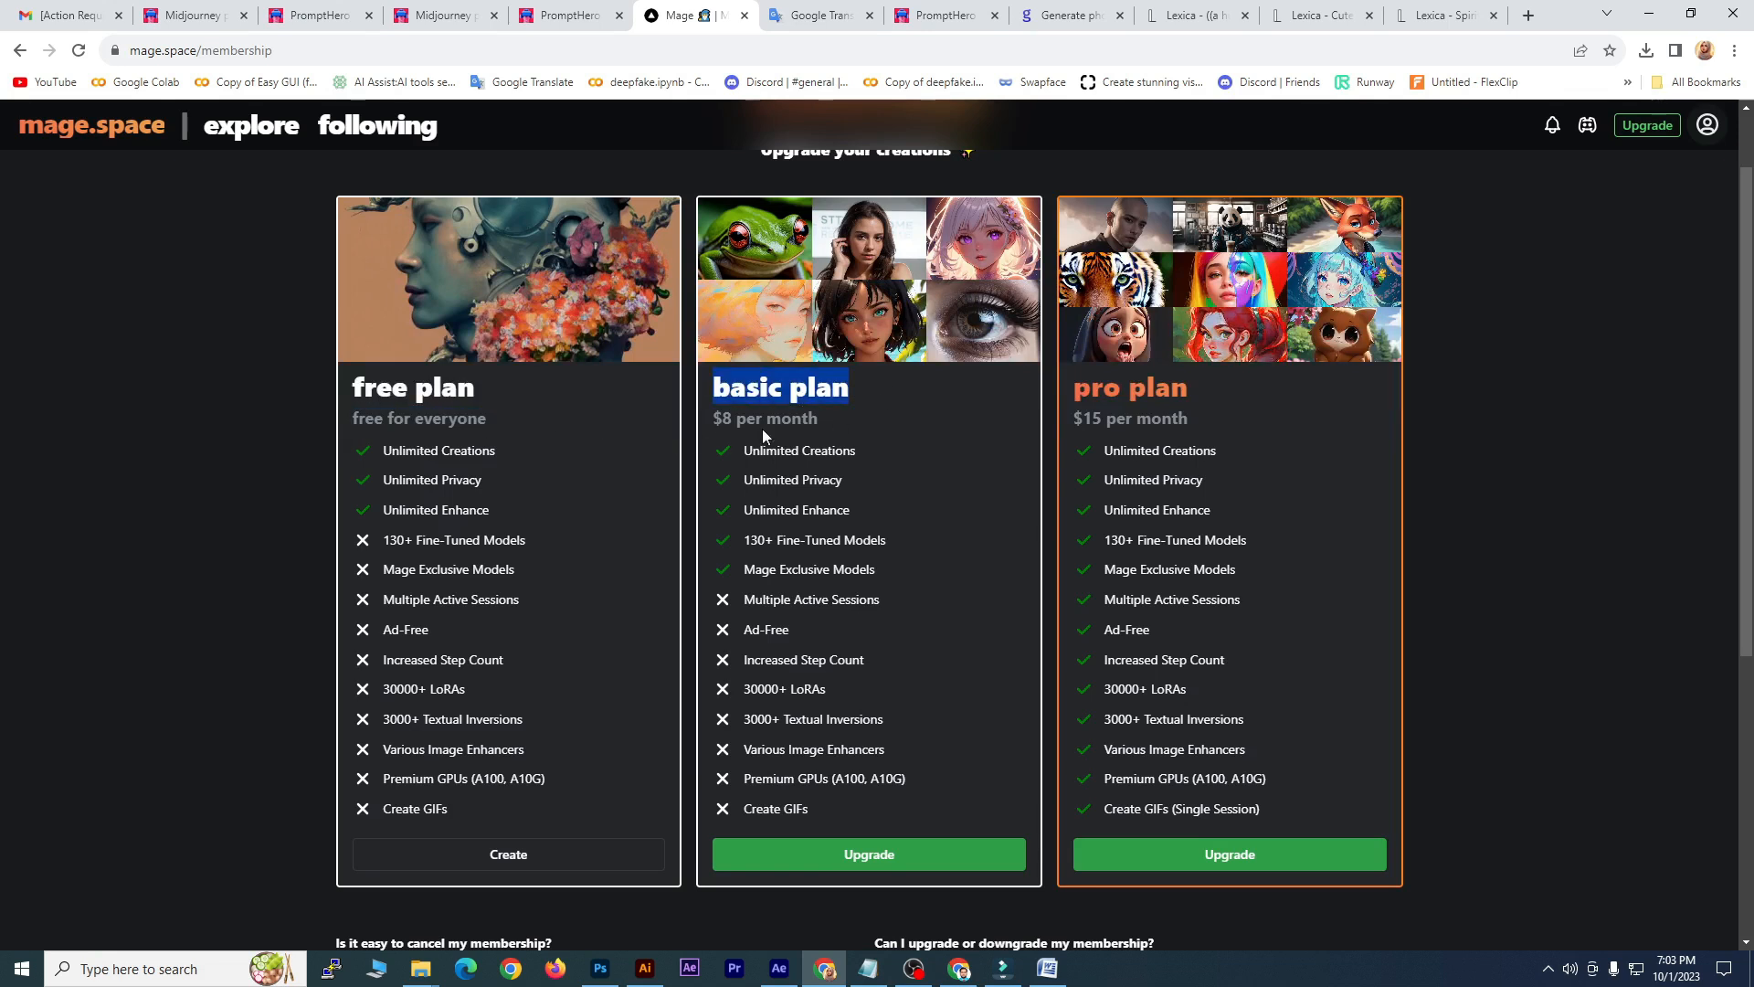
{"action": "left_click_drag", "start_coordinate": [714, 418], "coordinate": [836, 416]}
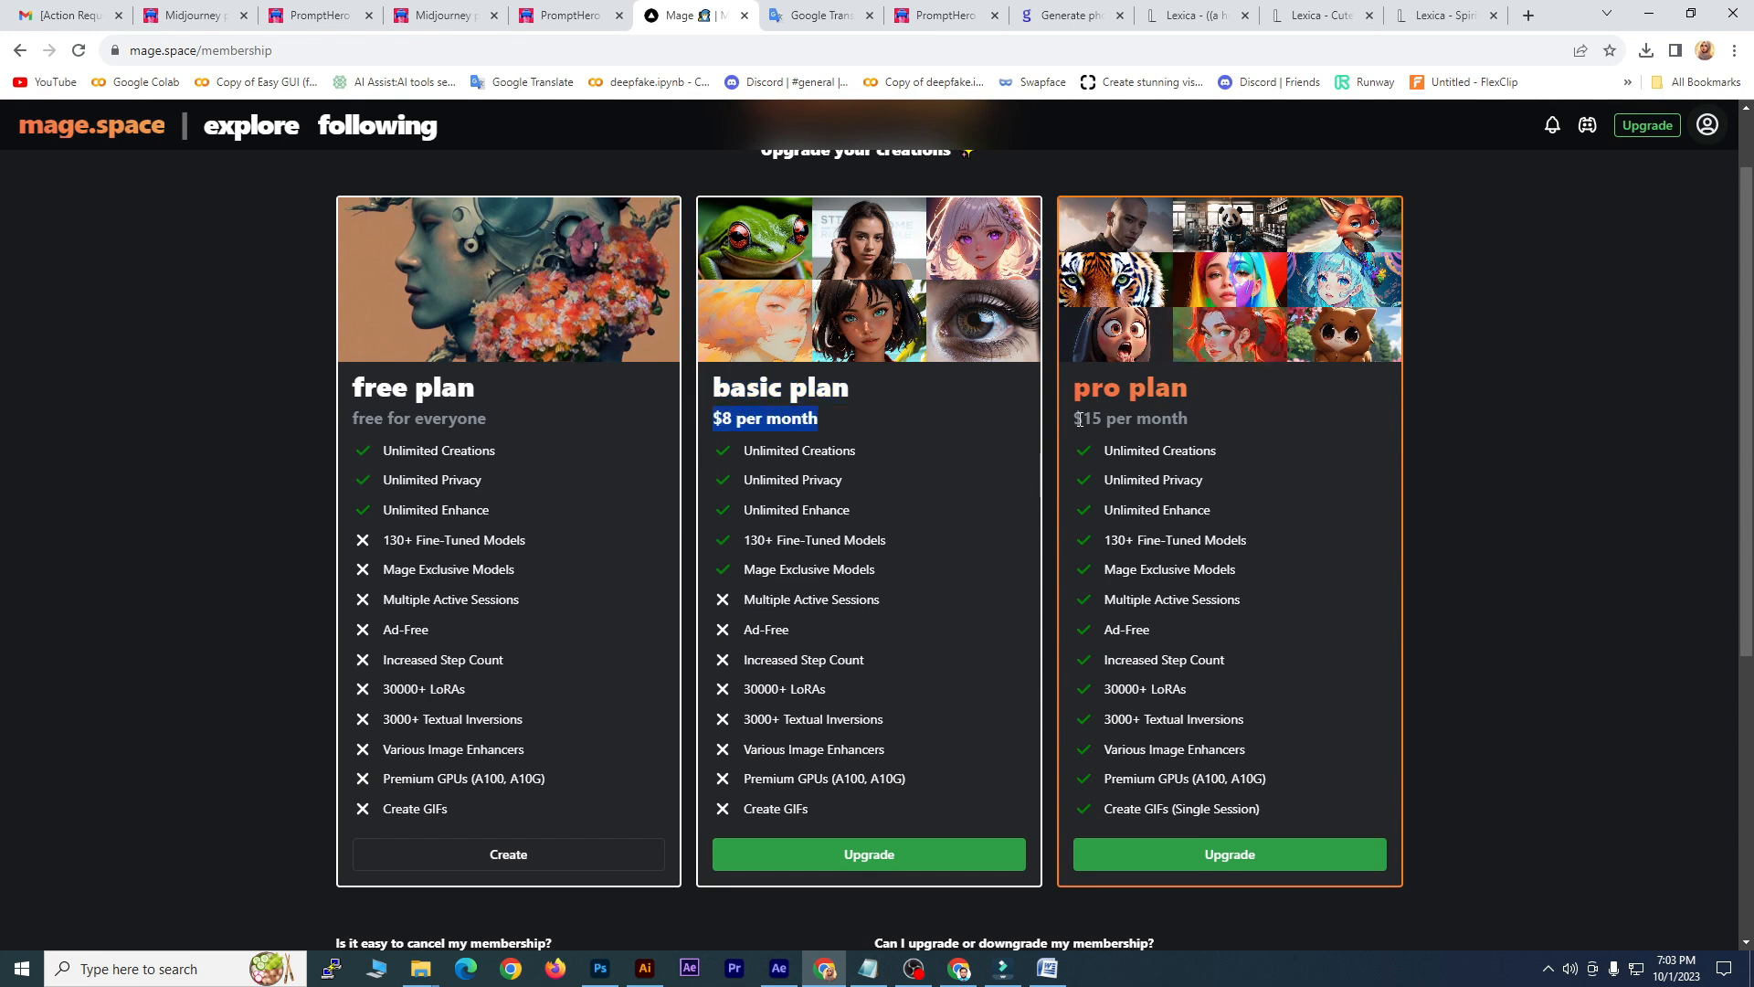
{"action": "left_click_drag", "start_coordinate": [1076, 418], "coordinate": [1214, 417]}
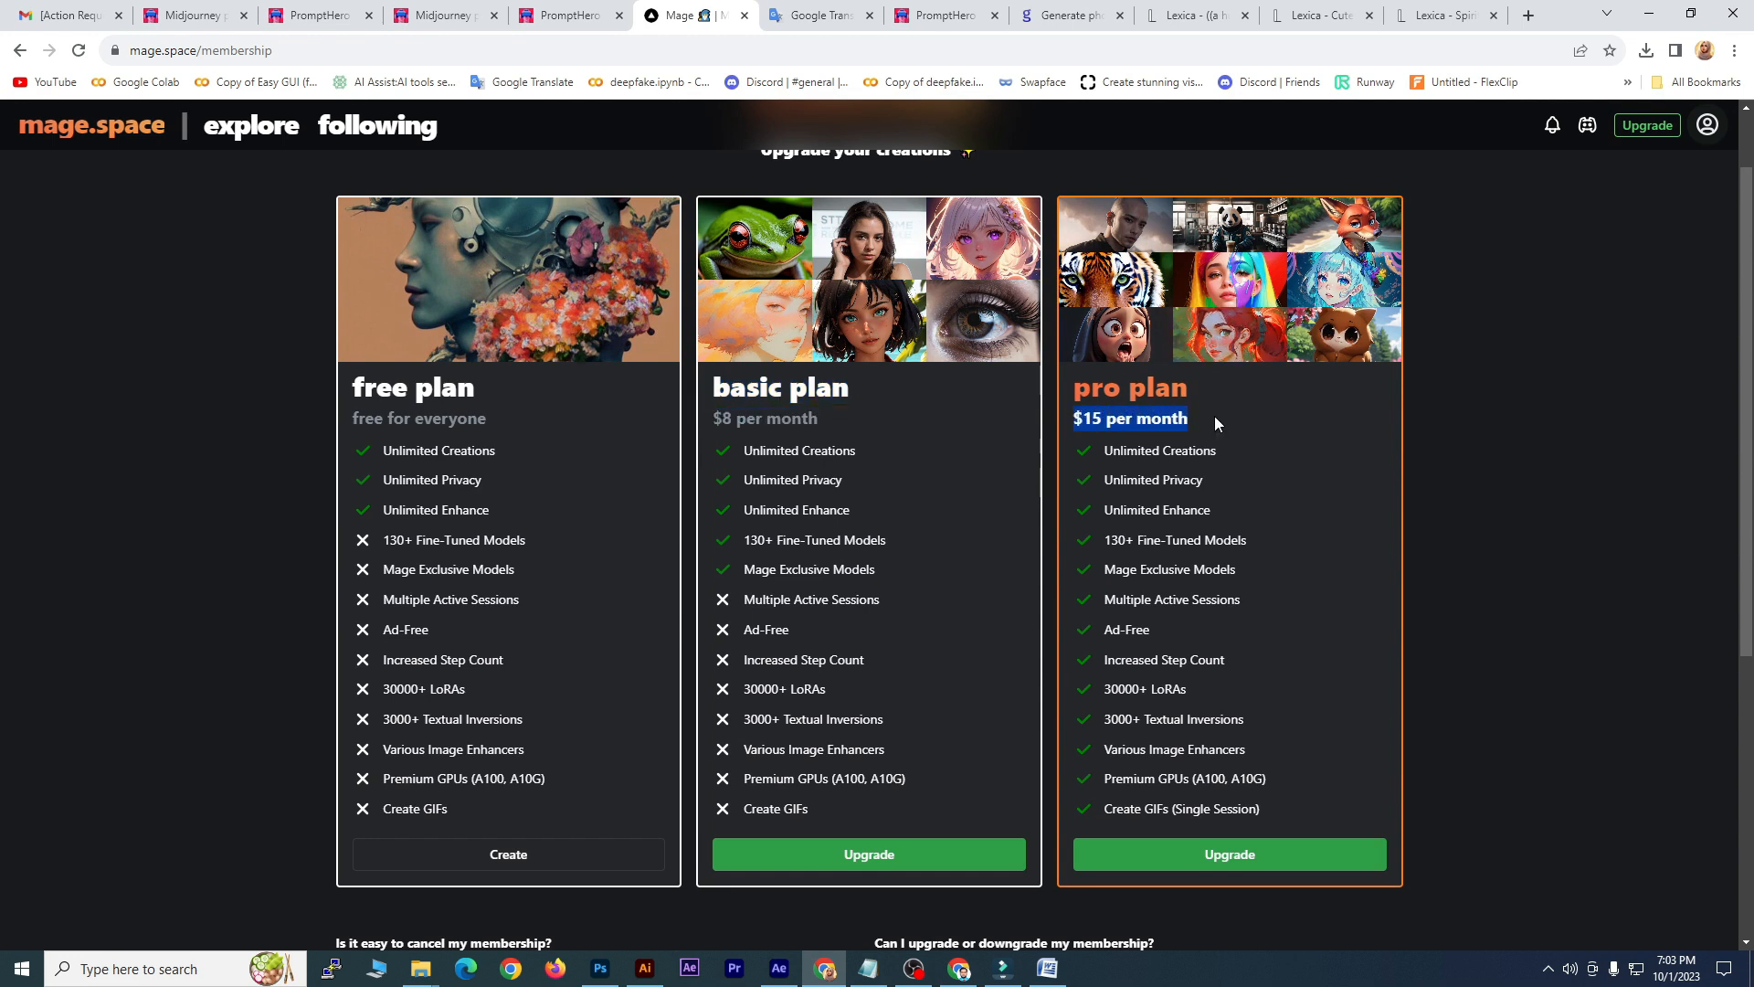
{"action": "scroll", "coordinate": [943, 433], "scroll_direction": "up", "scroll_amount": 1}
{"action": "scroll", "coordinate": [939, 433], "scroll_direction": "down", "scroll_amount": 2}
{"action": "scroll", "coordinate": [939, 432], "scroll_direction": "up", "scroll_amount": 1}
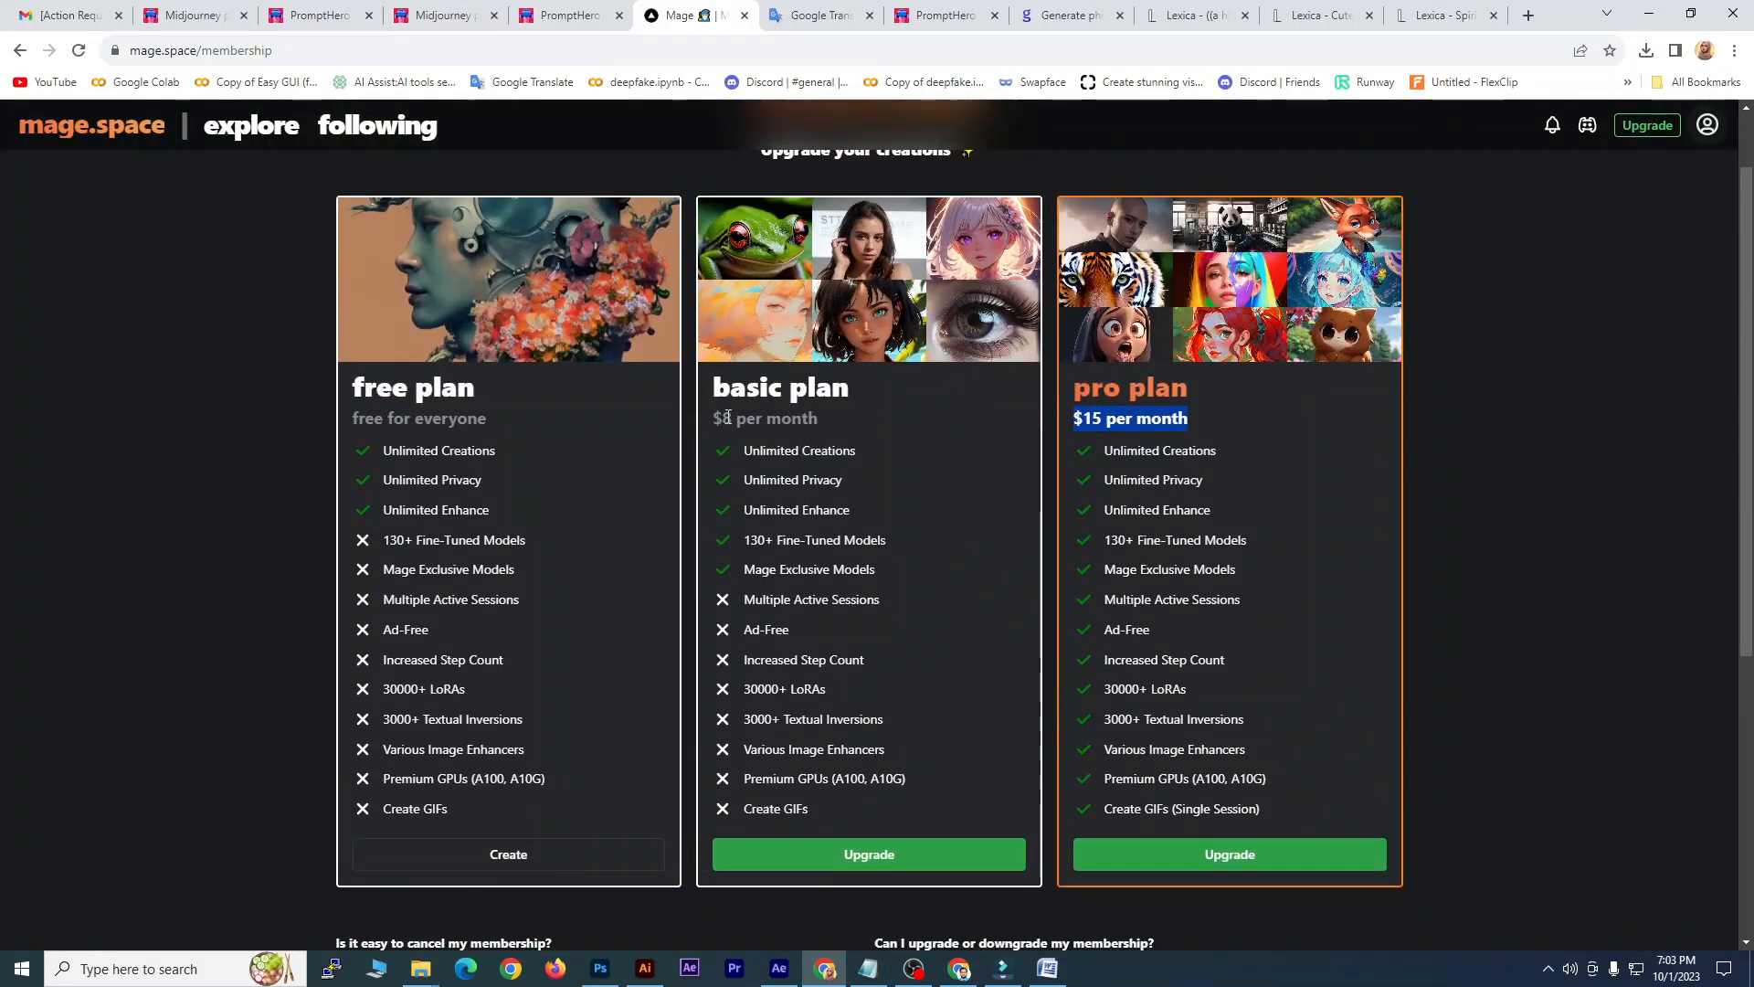
Step: Check the monthly price of the basic membership plan
{"action": "left_click_drag", "start_coordinate": [714, 417], "coordinate": [841, 420]}
{"action": "left_click", "coordinate": [844, 419]}
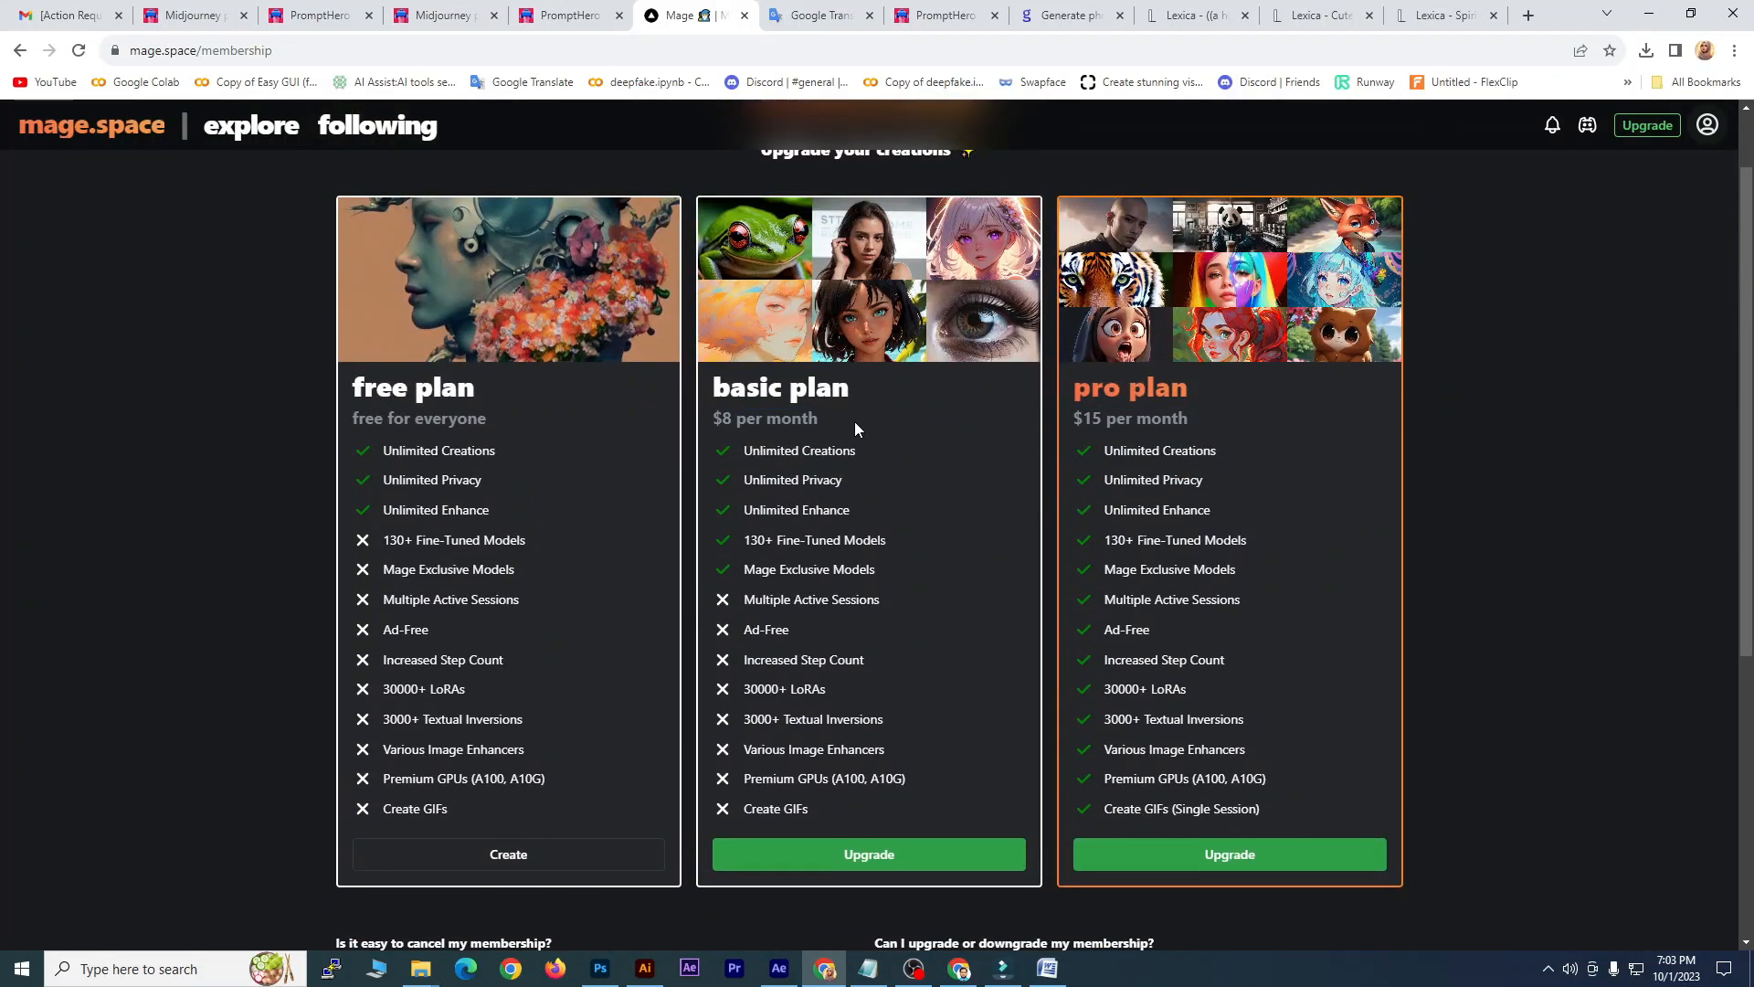
{"action": "scroll", "coordinate": [864, 423], "scroll_direction": "up", "scroll_amount": 1}
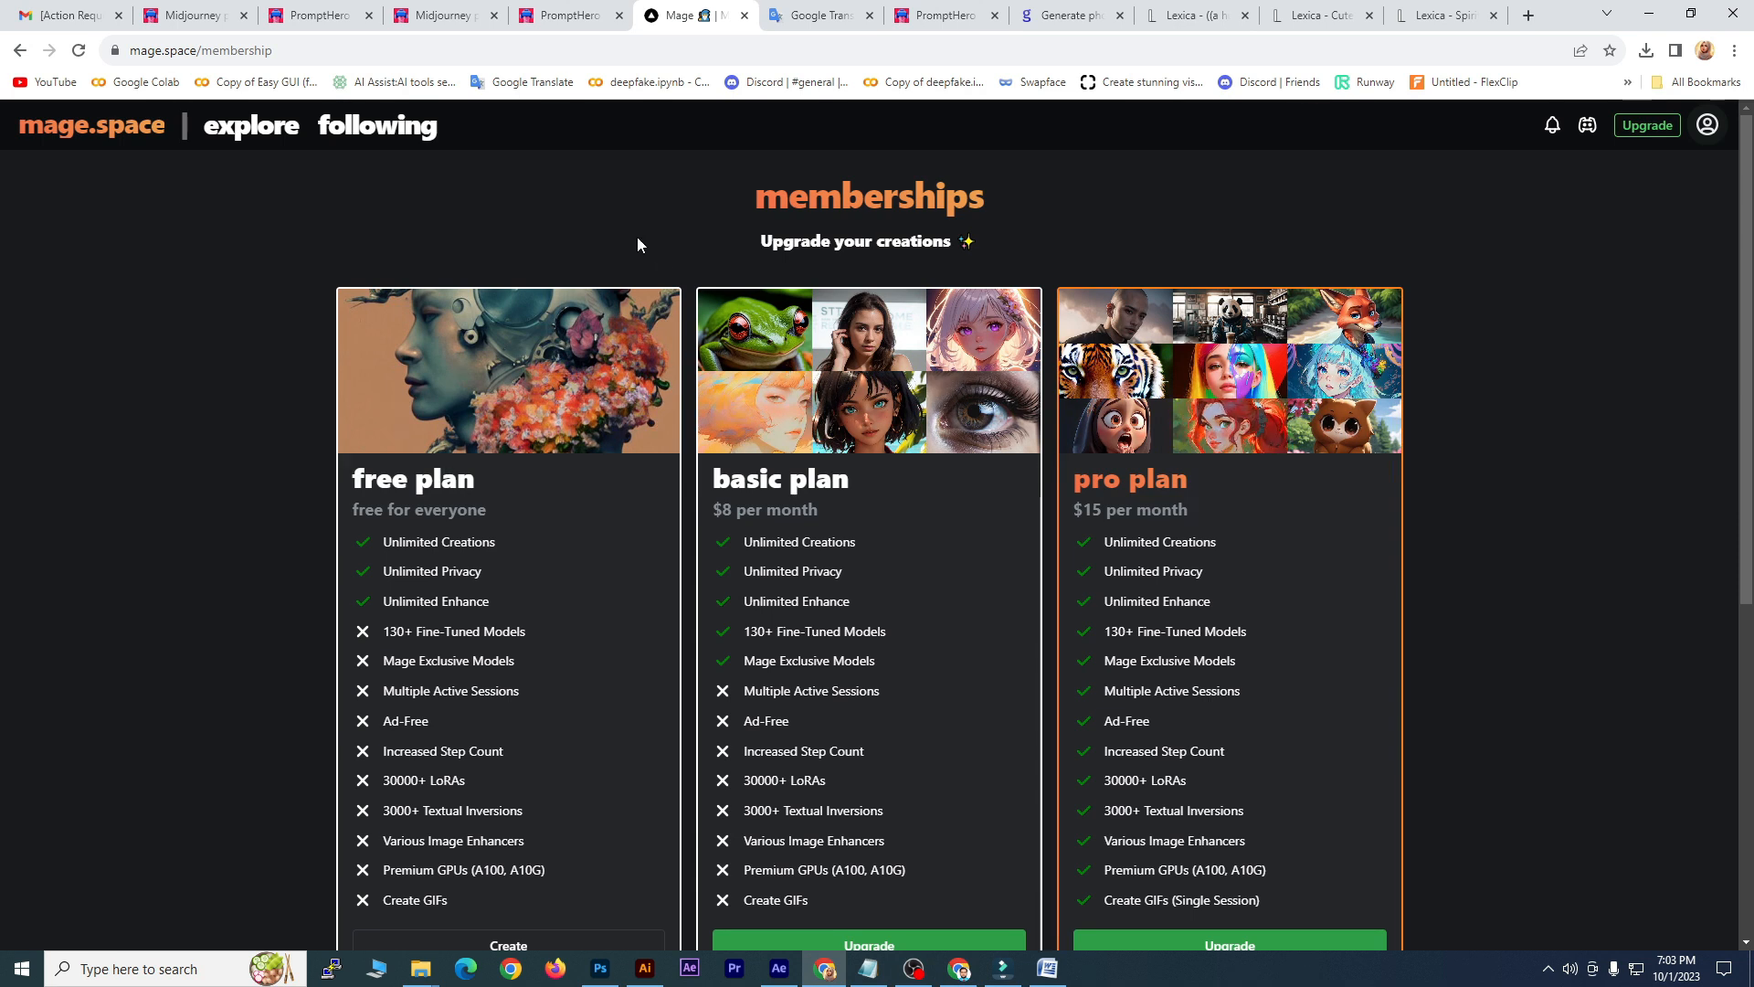
Step: Return to the creation page and generate the image from the Superman prompt
{"action": "left_click", "coordinate": [14, 52]}
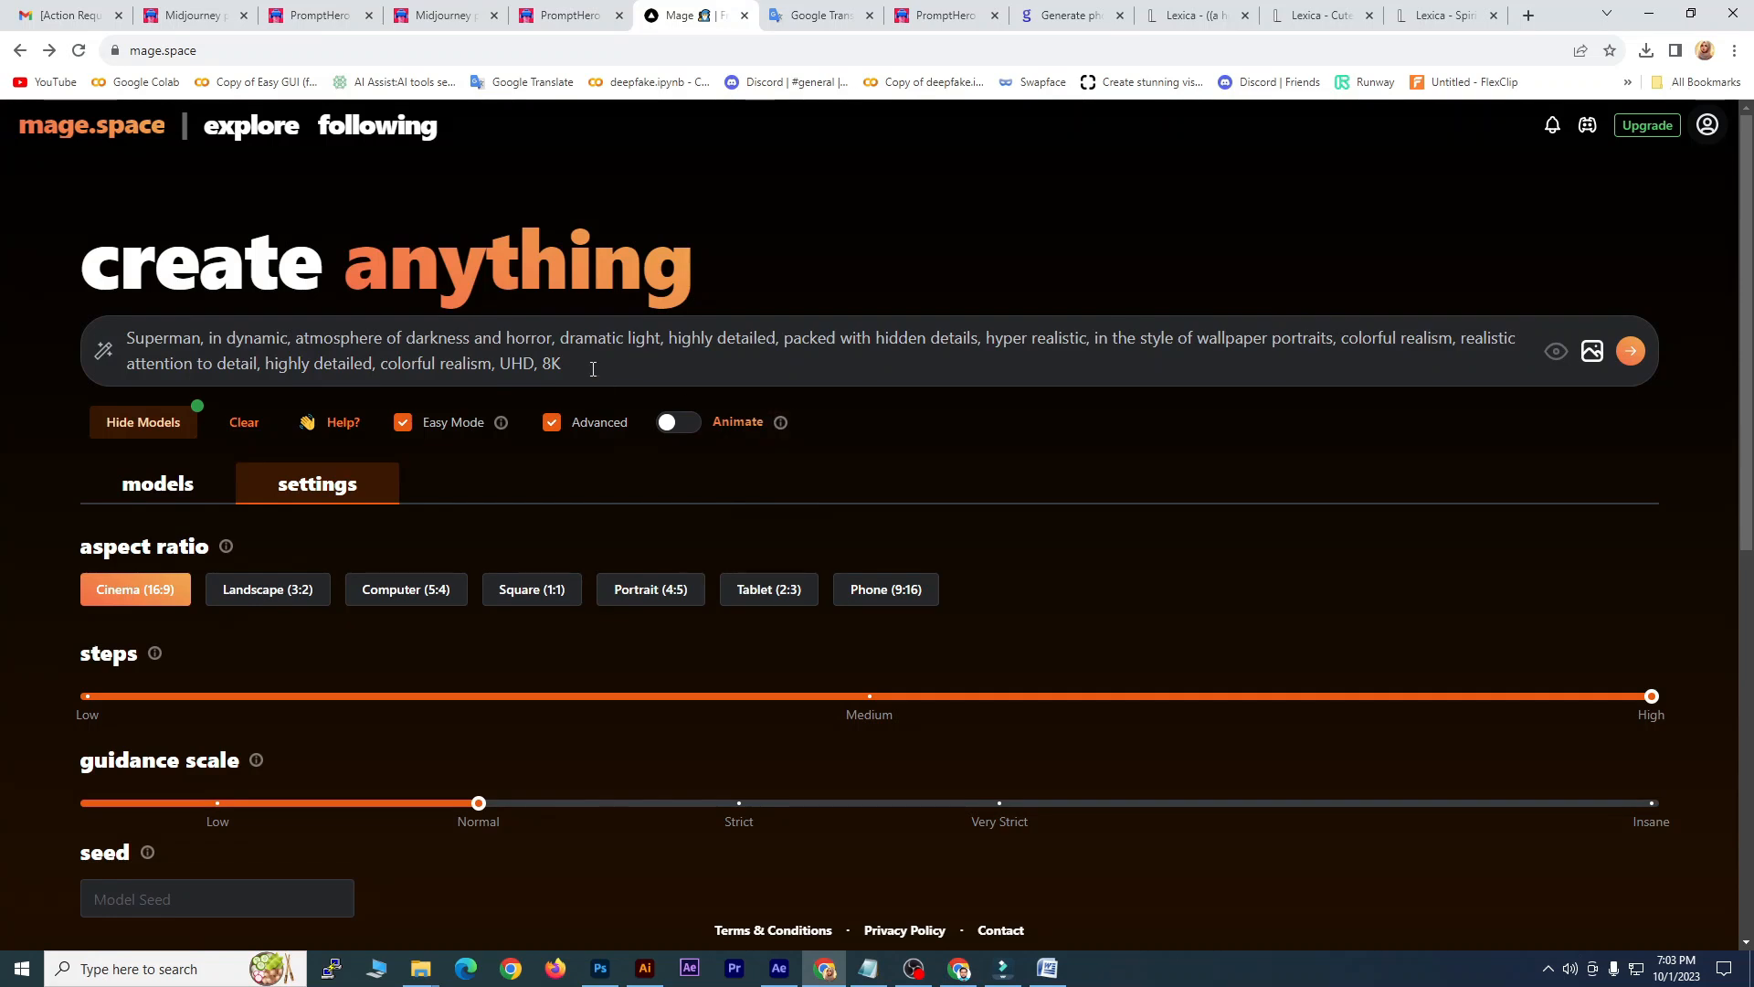
{"action": "left_click_drag", "start_coordinate": [593, 369], "coordinate": [82, 327]}
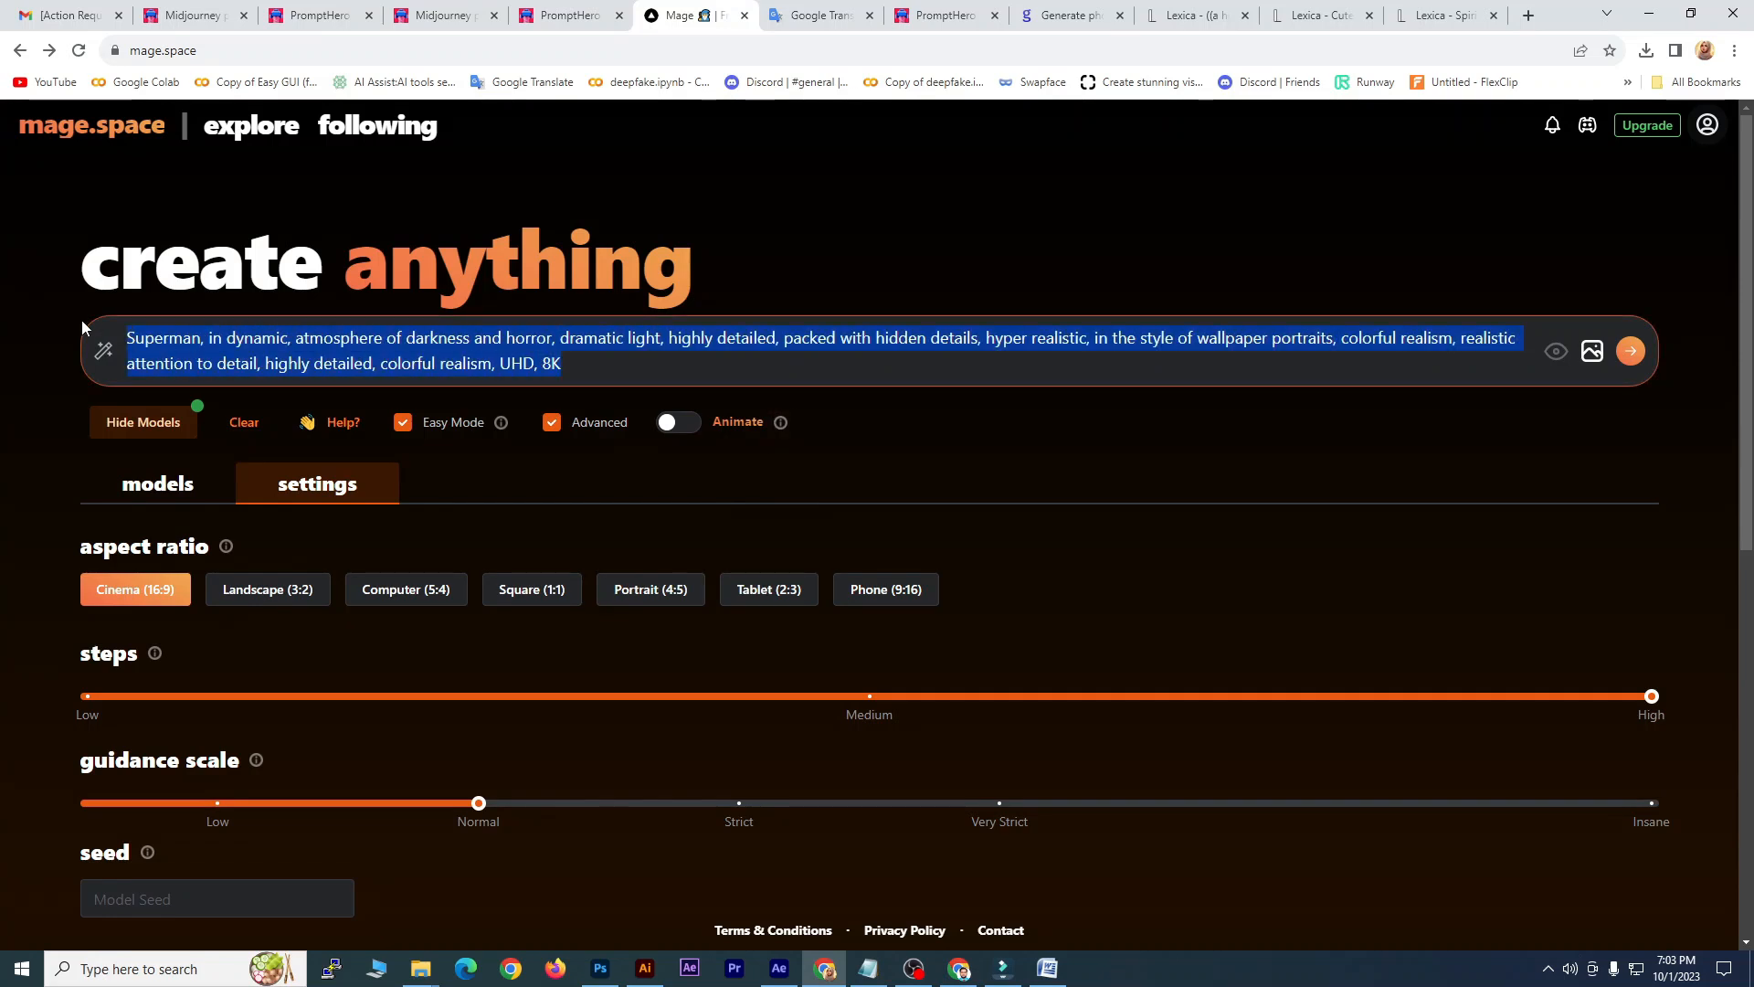
{"action": "left_click", "coordinate": [240, 367]}
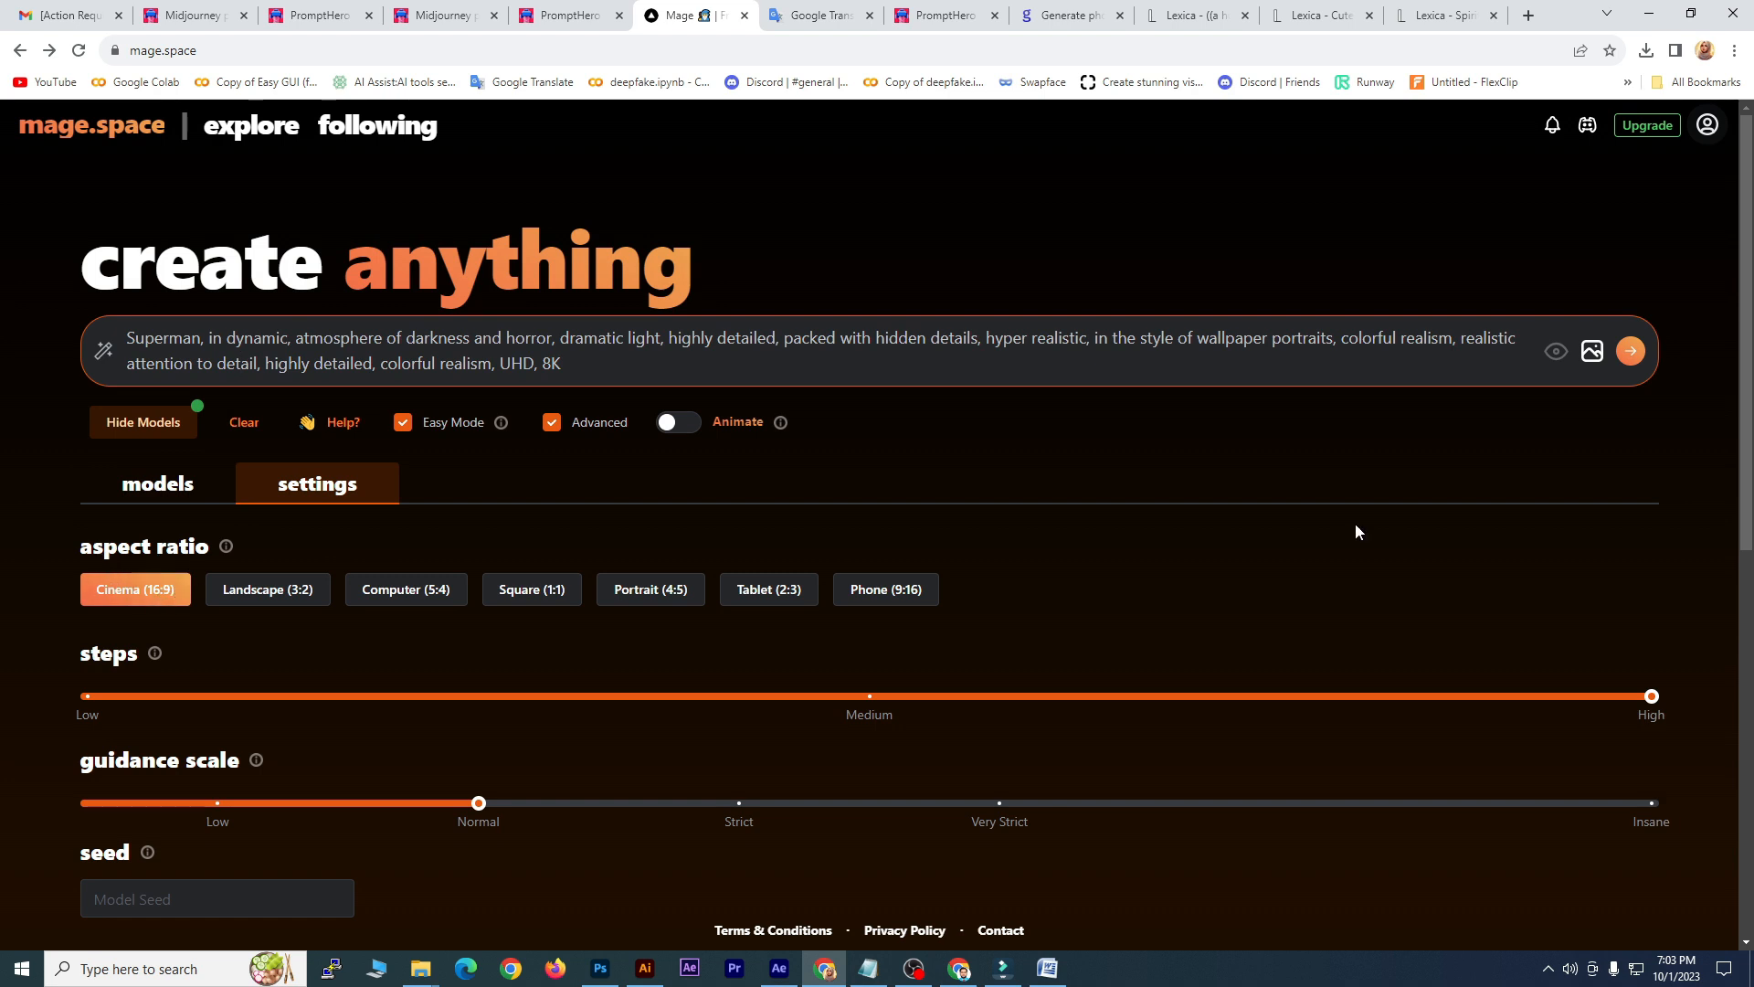
{"action": "left_click", "coordinate": [1627, 362]}
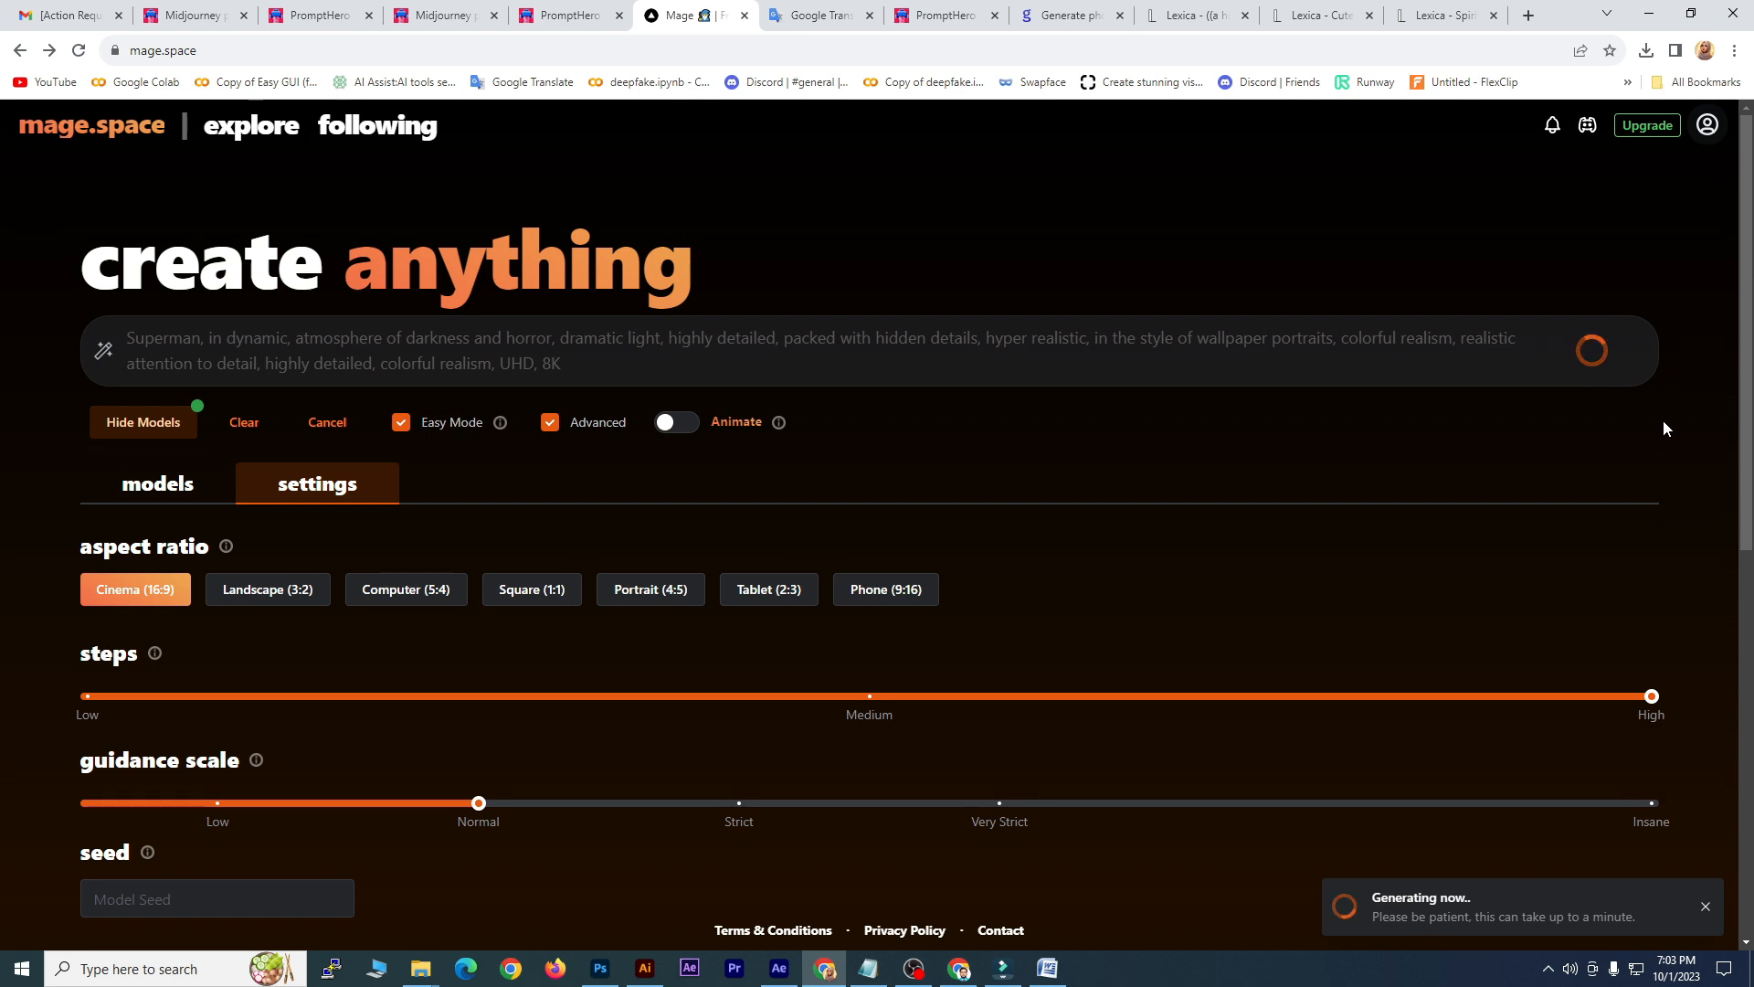
Step: Examine the LoRA, textual inversion, ControlNet and base model lists while the image generates
{"action": "left_click", "coordinate": [158, 484]}
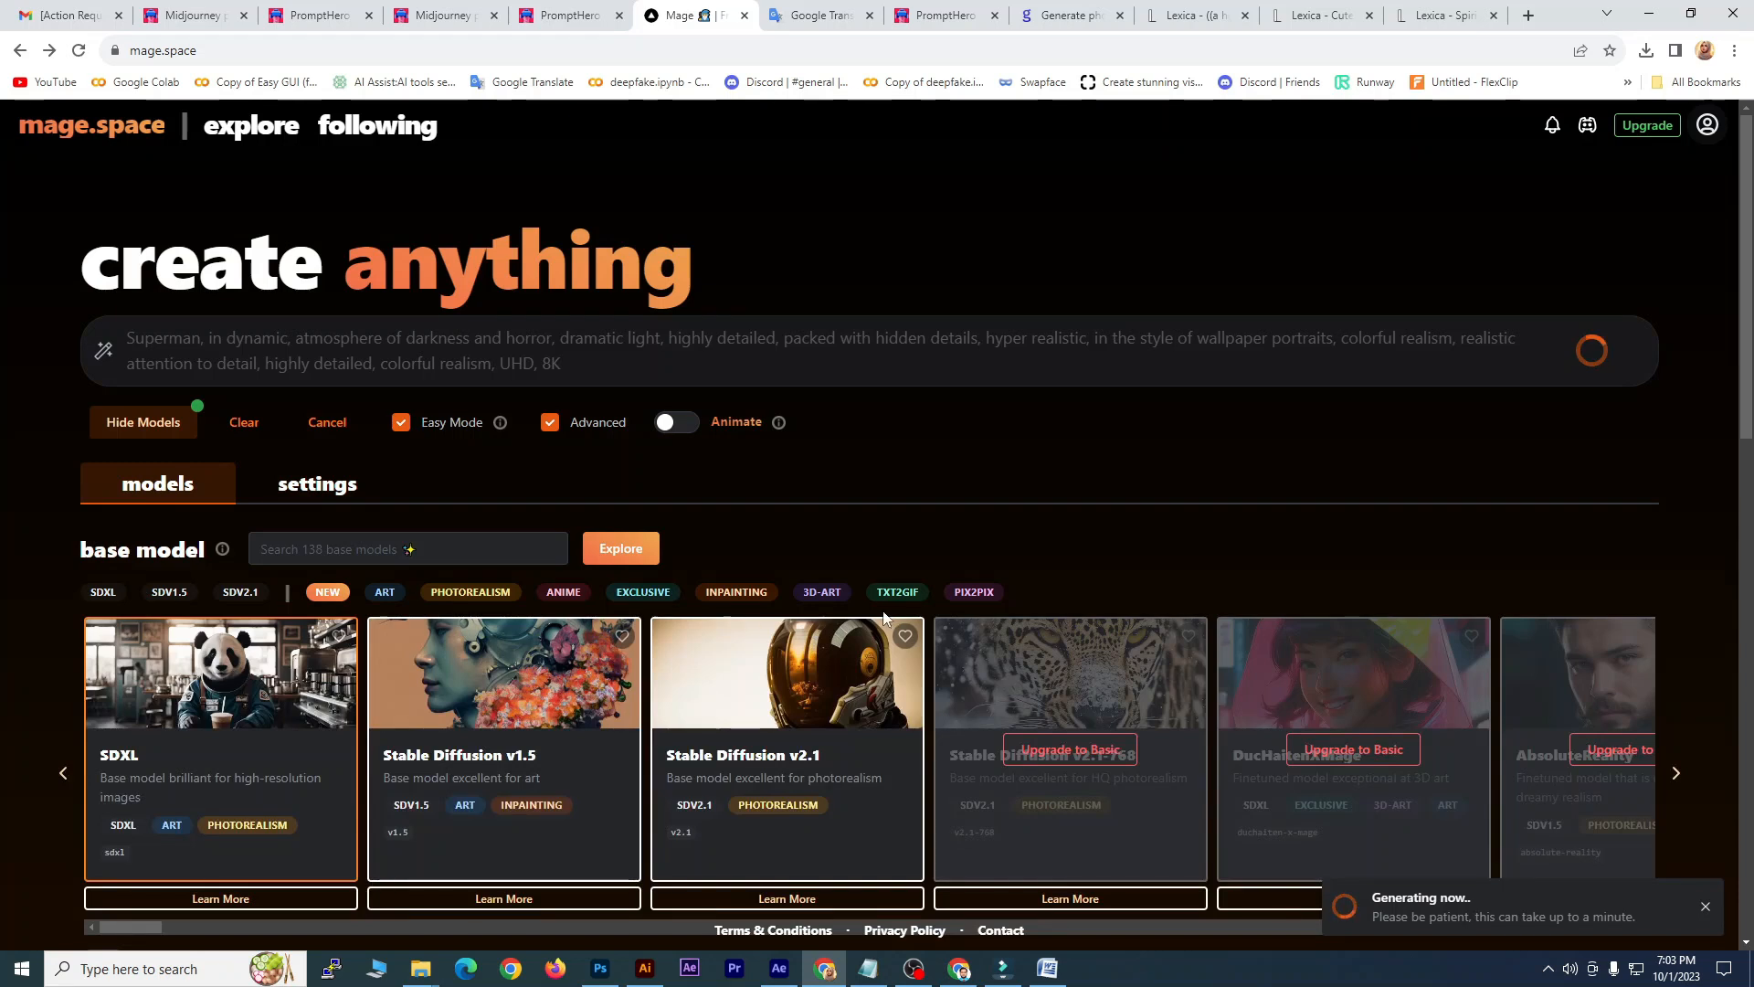
{"action": "scroll", "coordinate": [982, 595], "scroll_direction": "down", "scroll_amount": 2}
{"action": "scroll", "coordinate": [1396, 583], "scroll_direction": "down", "scroll_amount": 5}
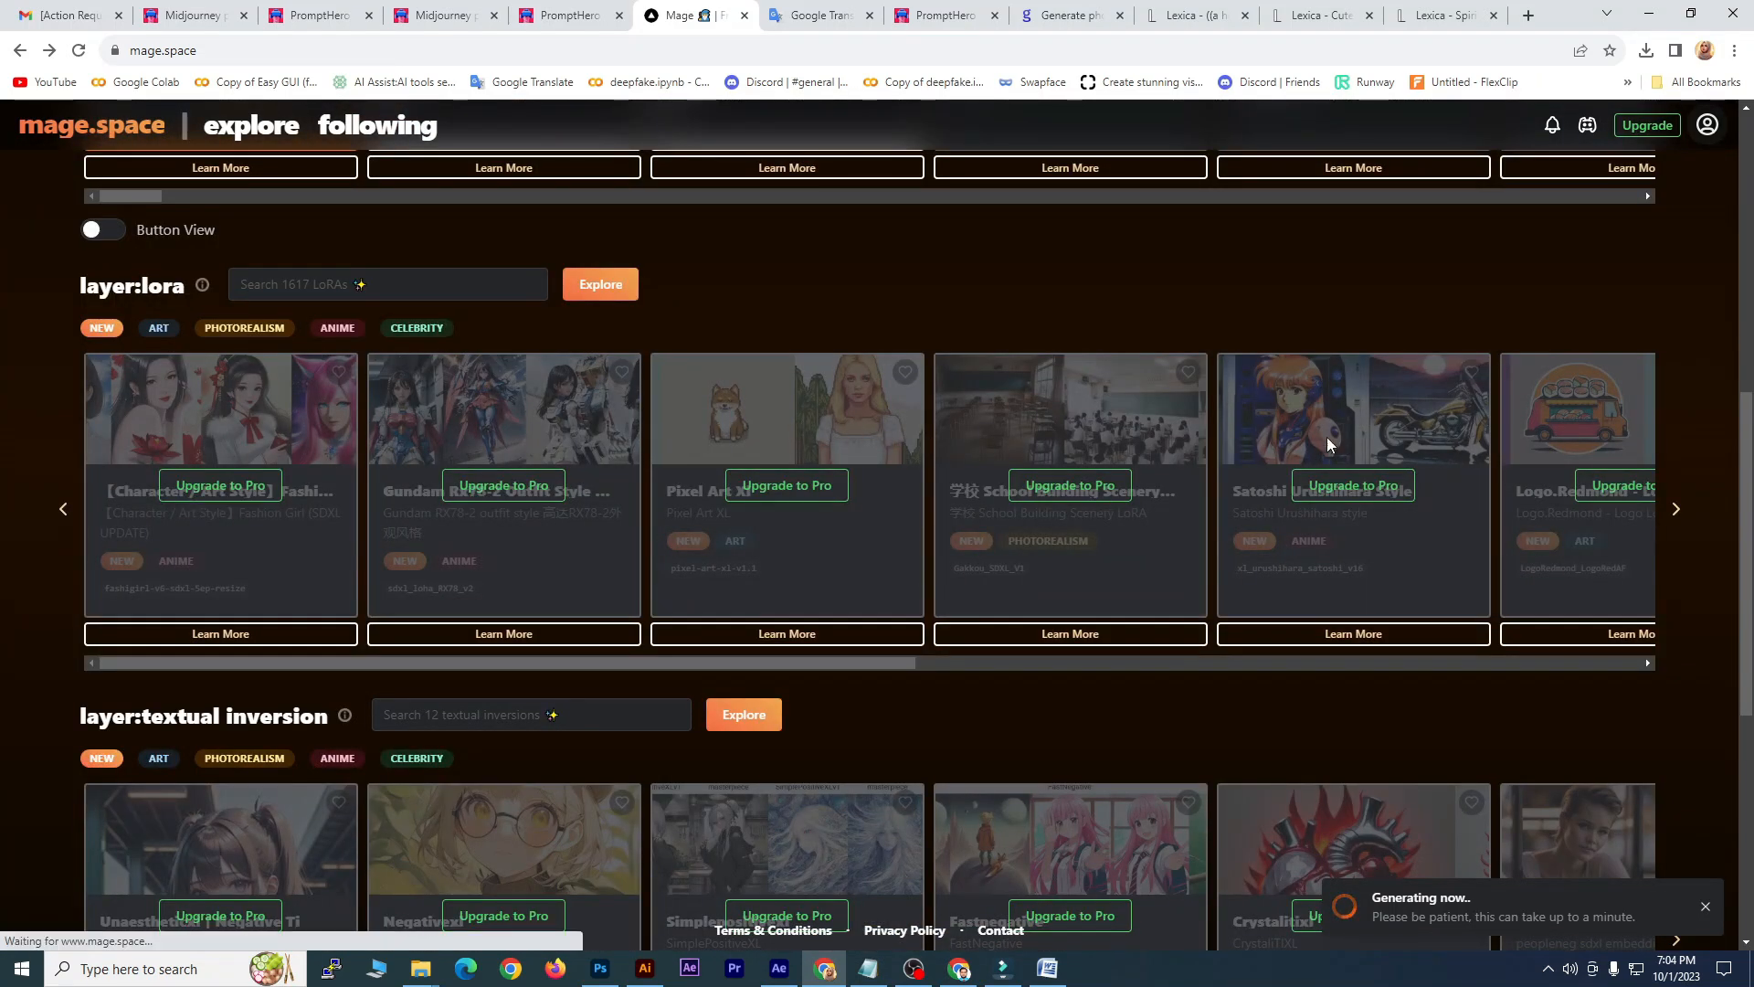
{"action": "scroll", "coordinate": [1334, 437], "scroll_direction": "down", "scroll_amount": 4}
{"action": "scroll", "coordinate": [1374, 429], "scroll_direction": "down", "scroll_amount": 2}
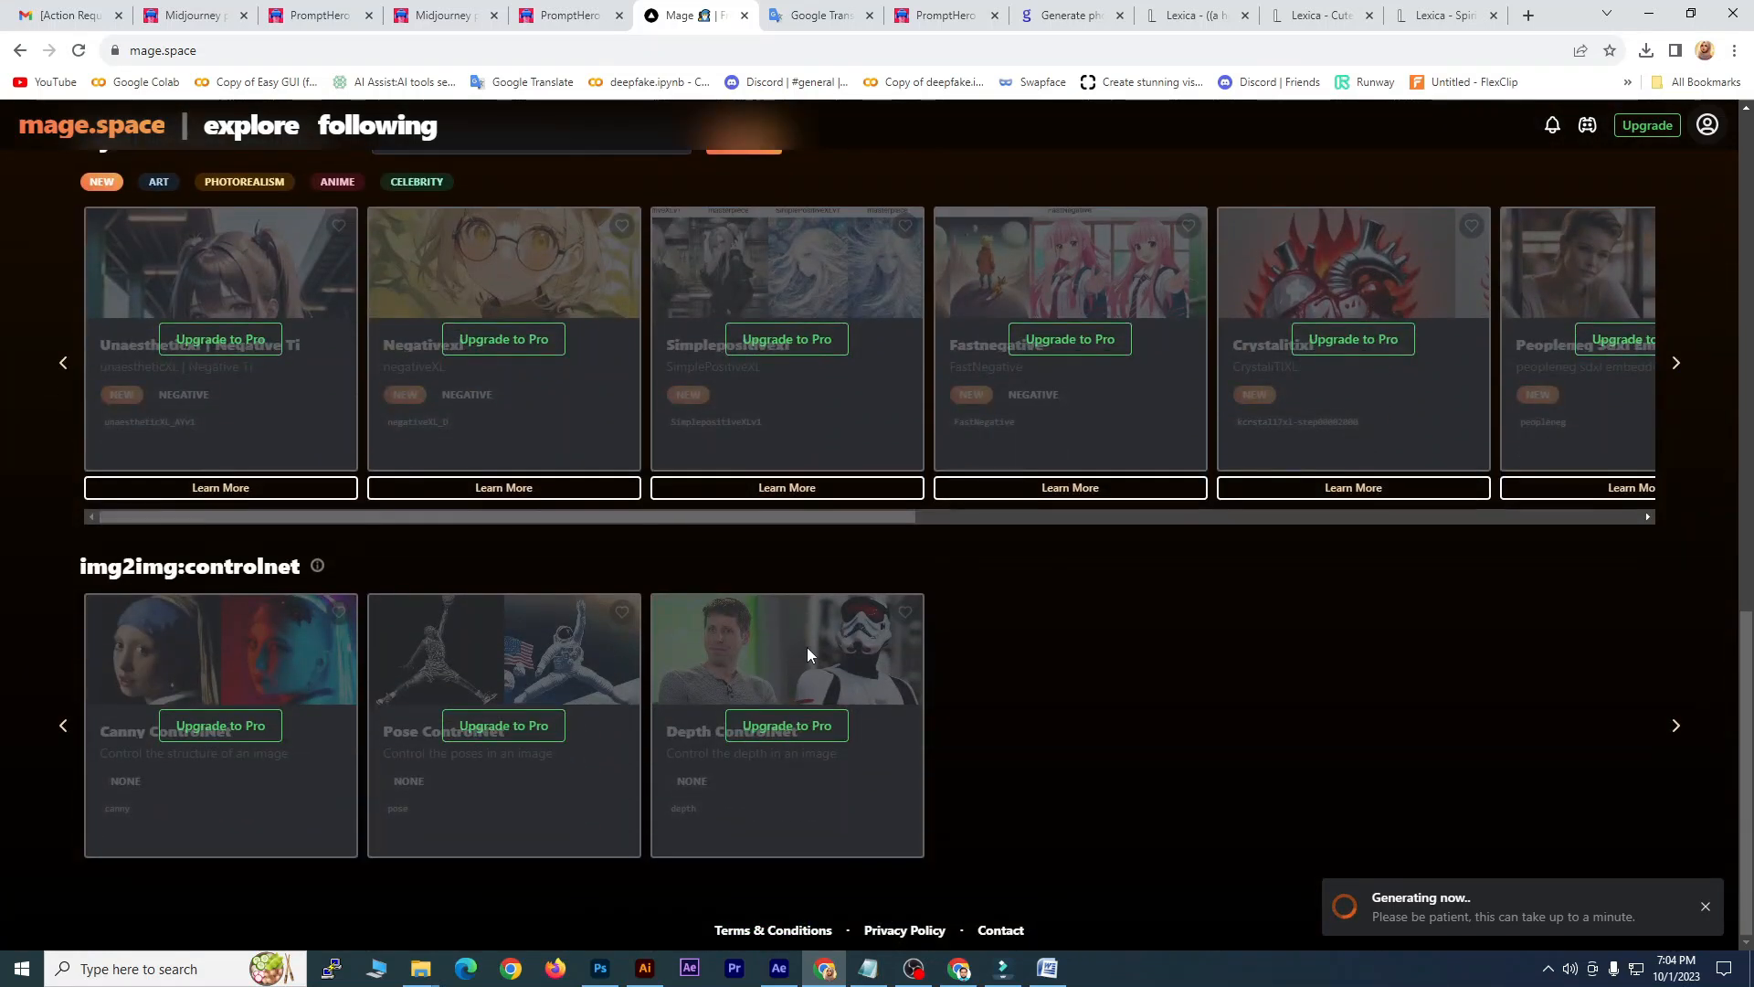
{"action": "scroll", "coordinate": [802, 630], "scroll_direction": "up", "scroll_amount": 4}
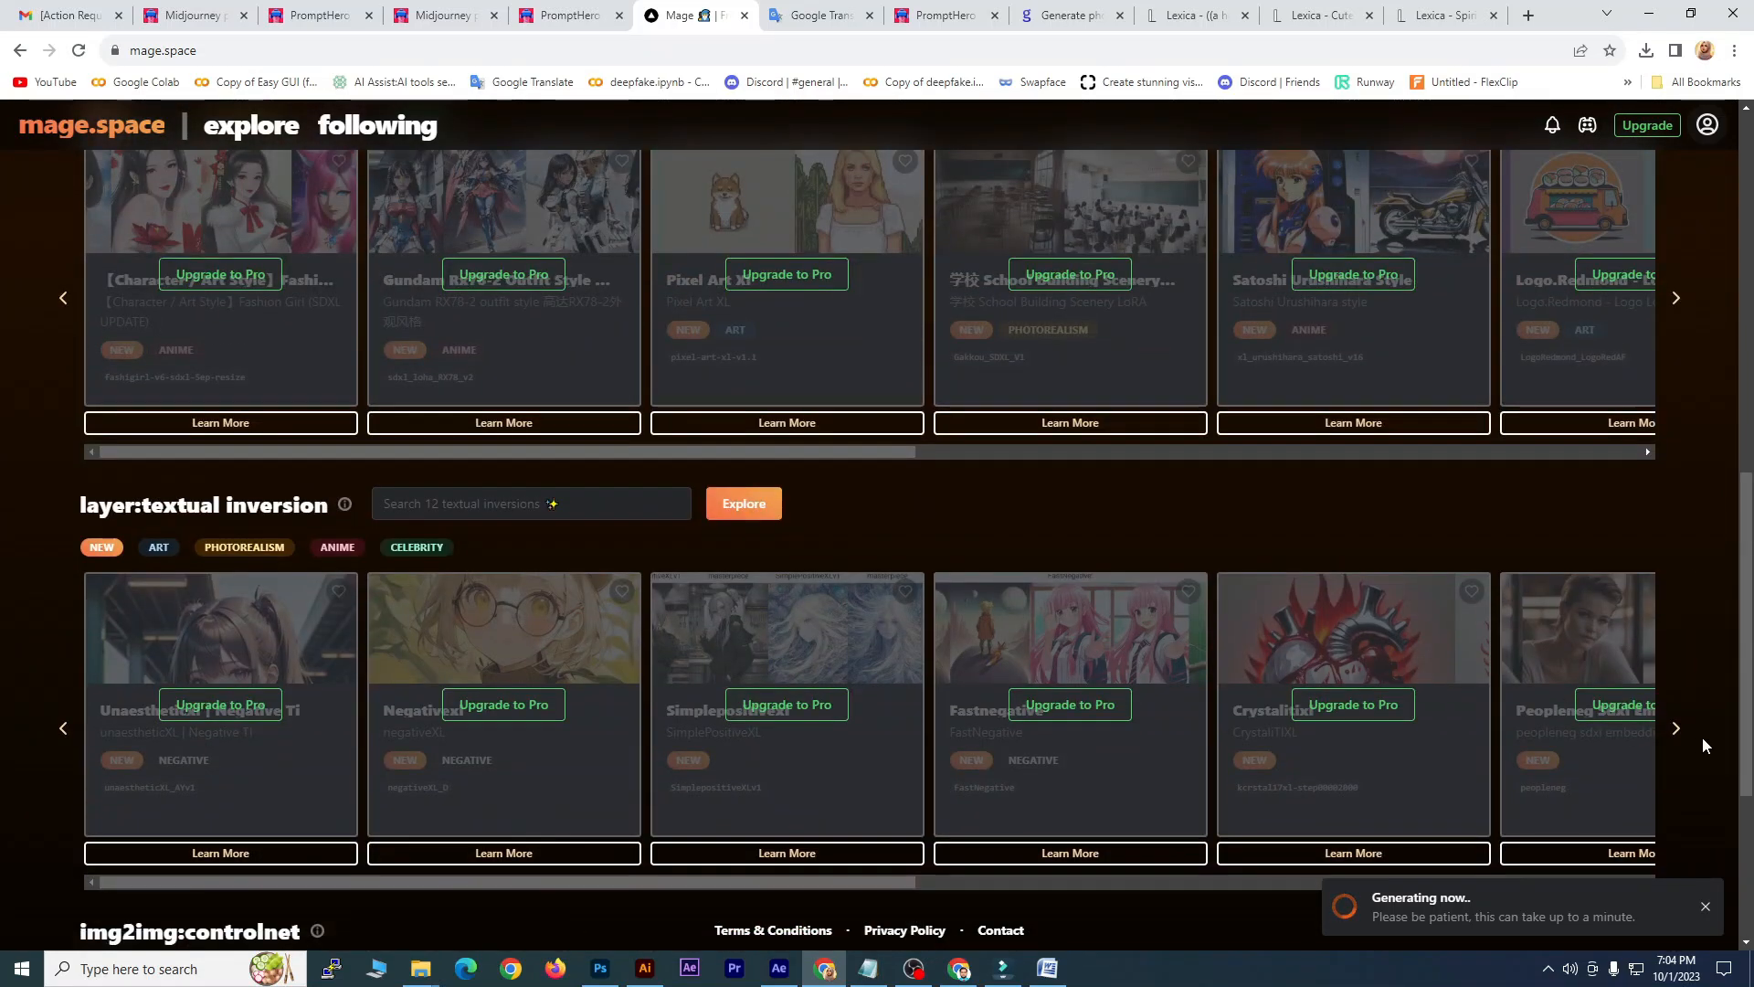
{"action": "left_click", "coordinate": [1682, 731]}
{"action": "scroll", "coordinate": [1636, 659], "scroll_direction": "up", "scroll_amount": 4}
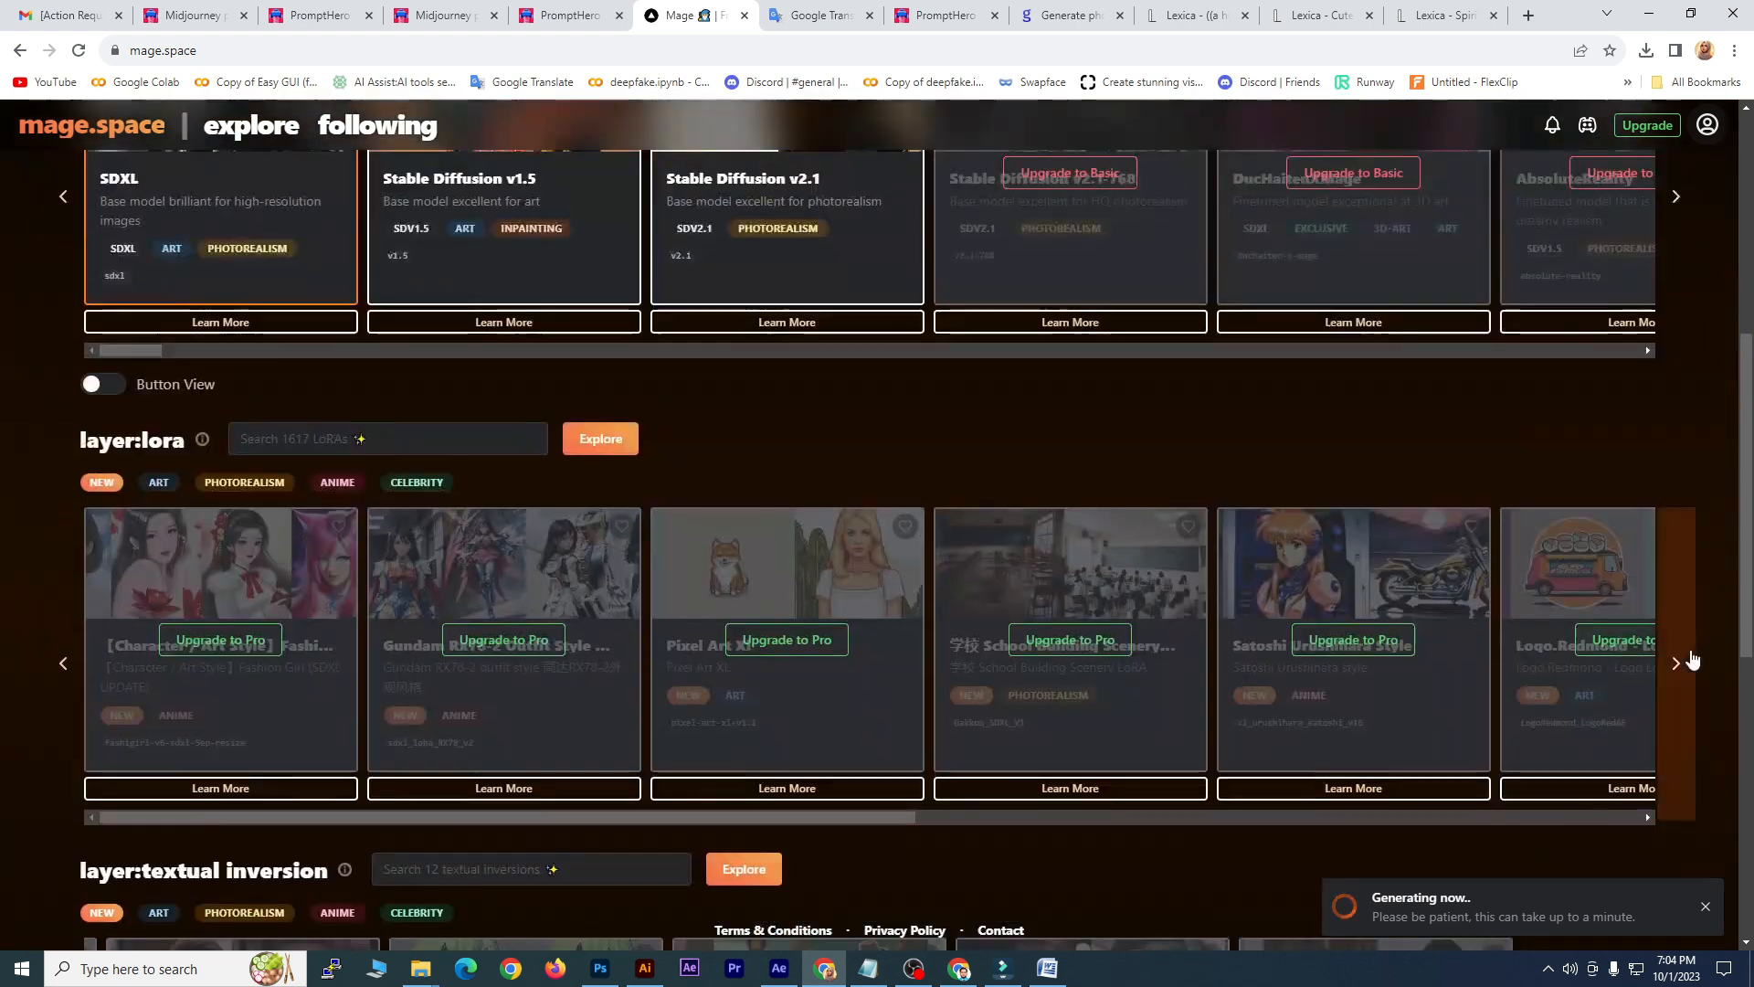
{"action": "left_click", "coordinate": [1674, 659]}
{"action": "scroll", "coordinate": [1674, 630], "scroll_direction": "up", "scroll_amount": 3}
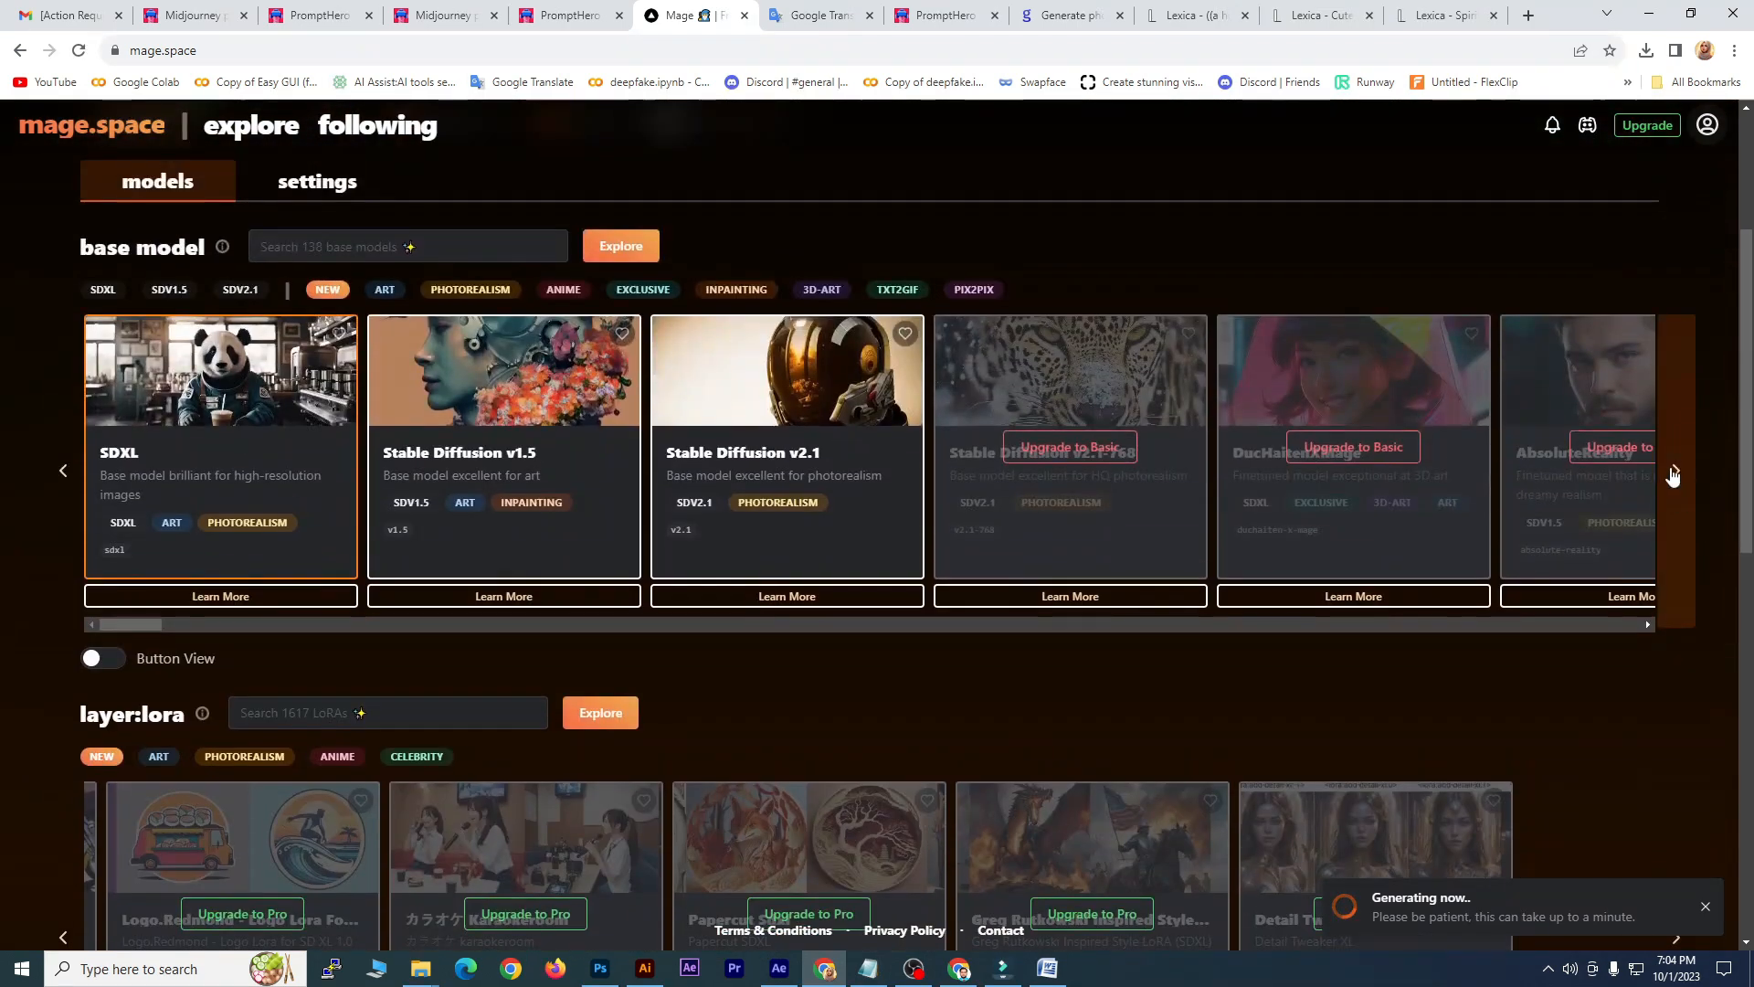
{"action": "left_click", "coordinate": [1678, 472]}
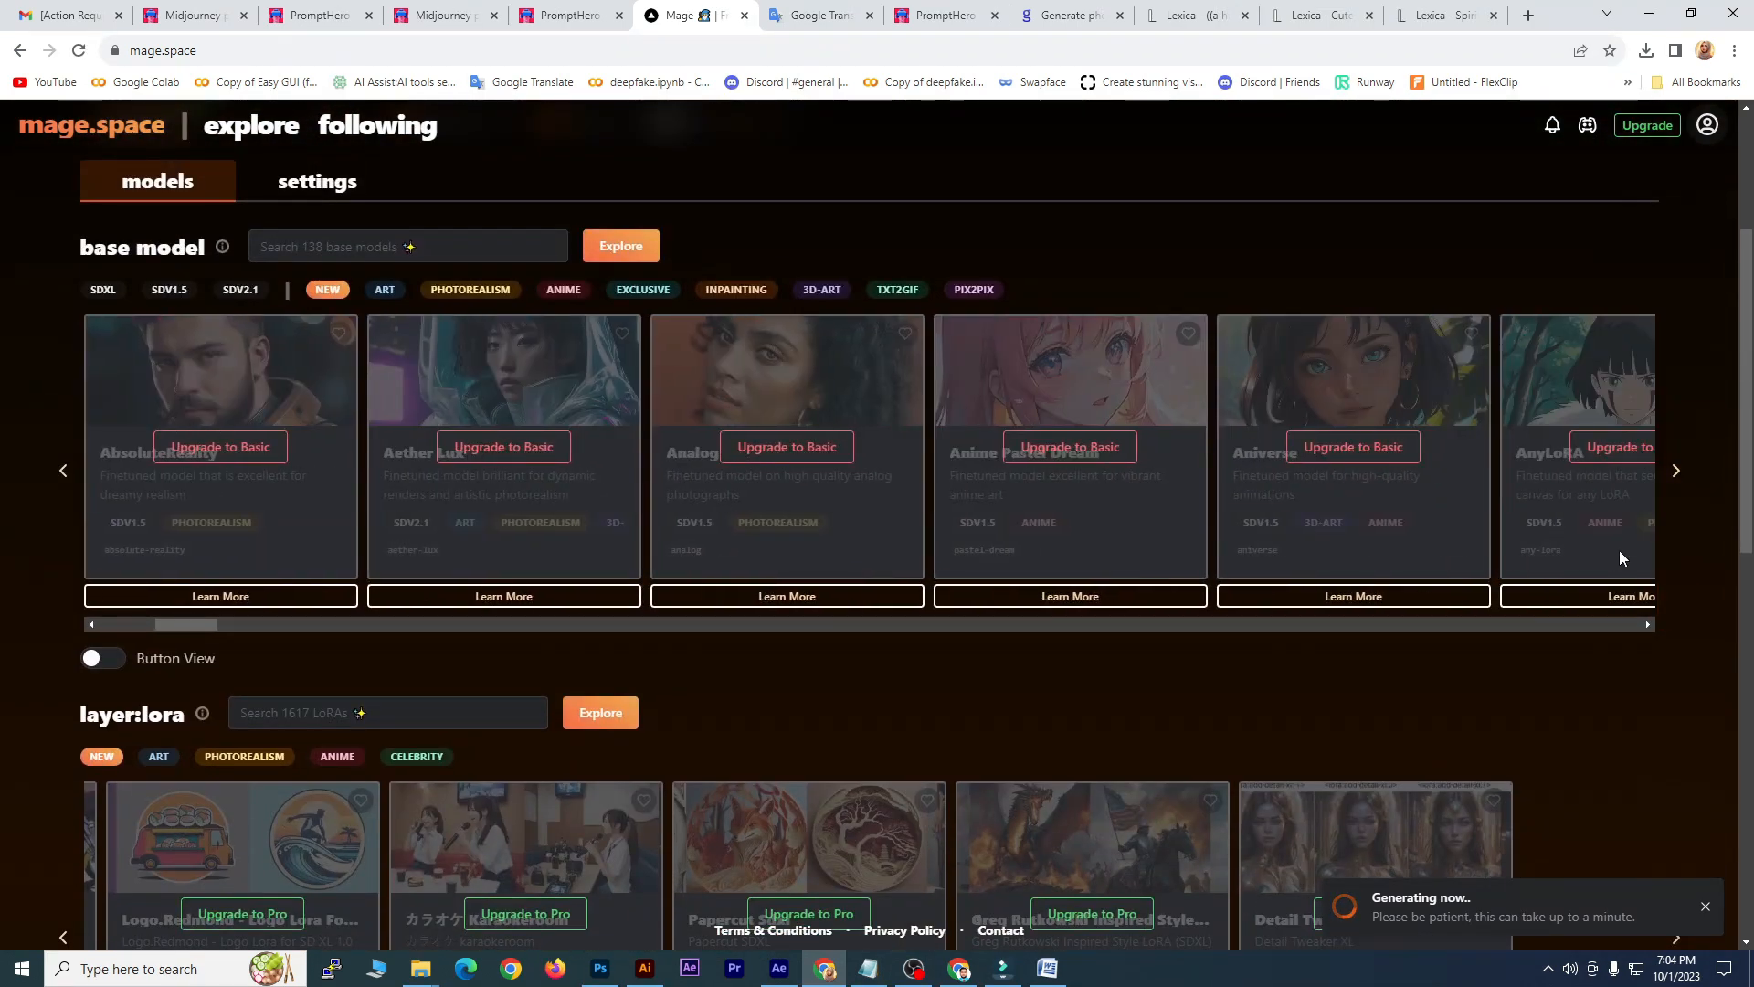
{"action": "scroll", "coordinate": [1620, 550], "scroll_direction": "up", "scroll_amount": 2}
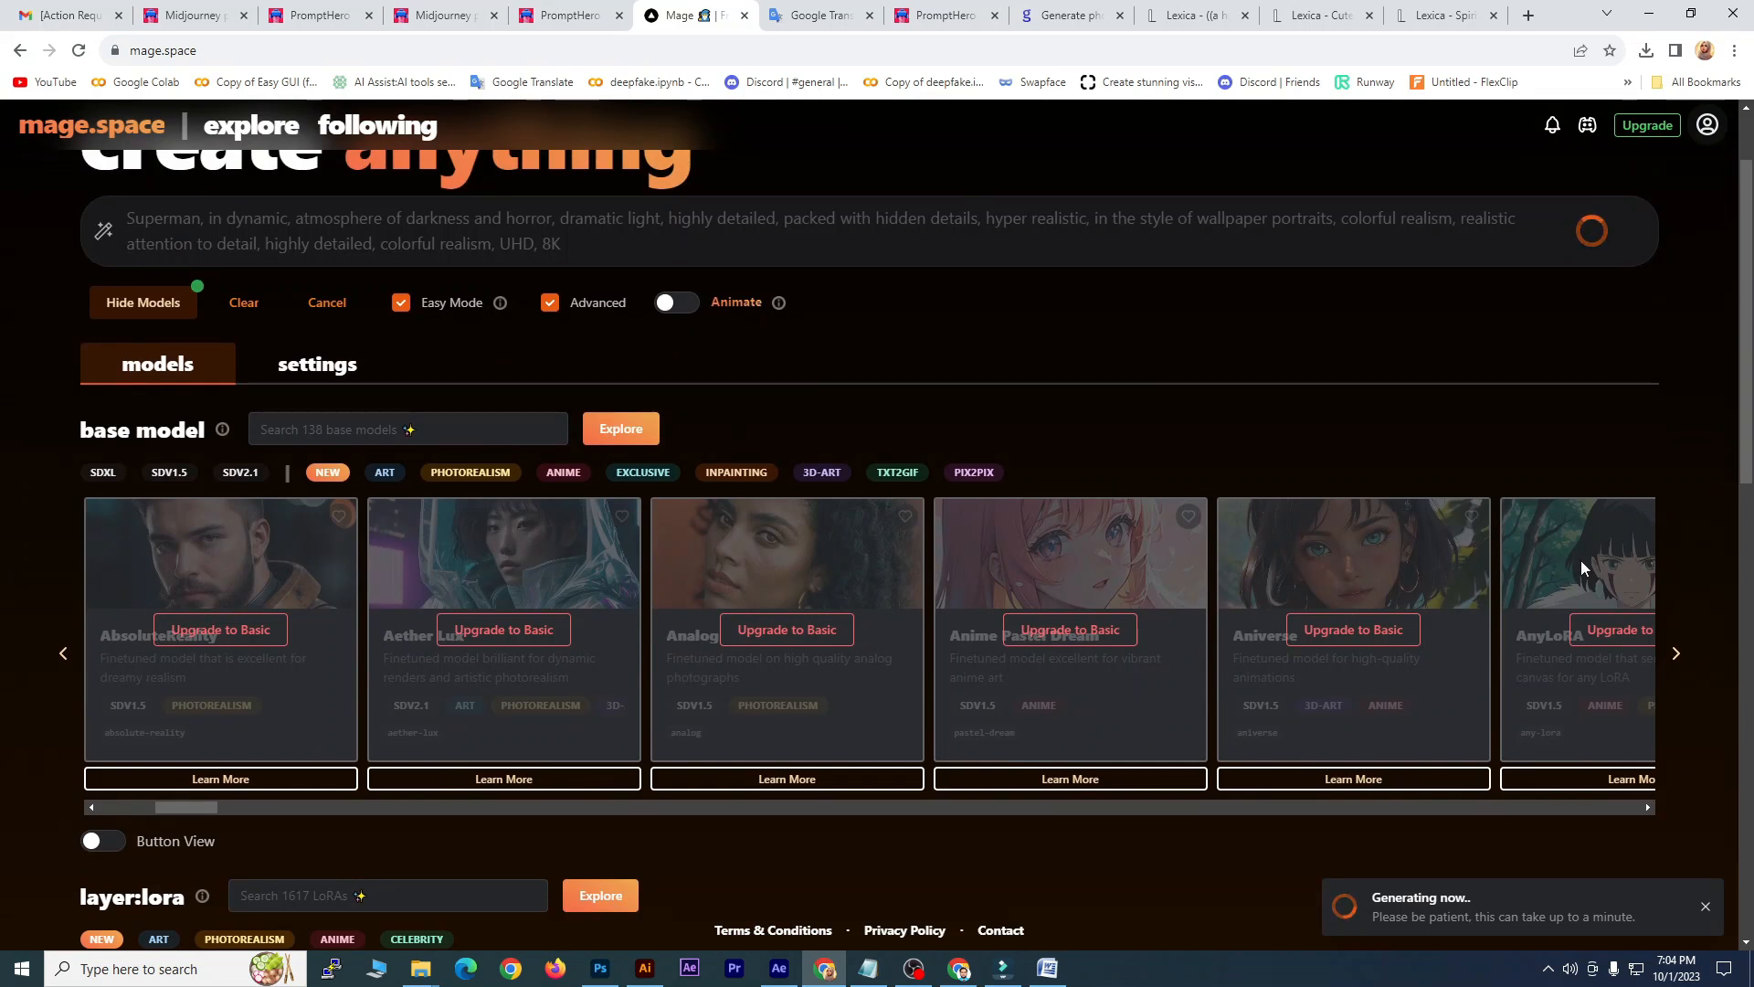
Step: Go back to the beginning of the base model list and filter it by SDXL
{"action": "left_click", "coordinate": [66, 649]}
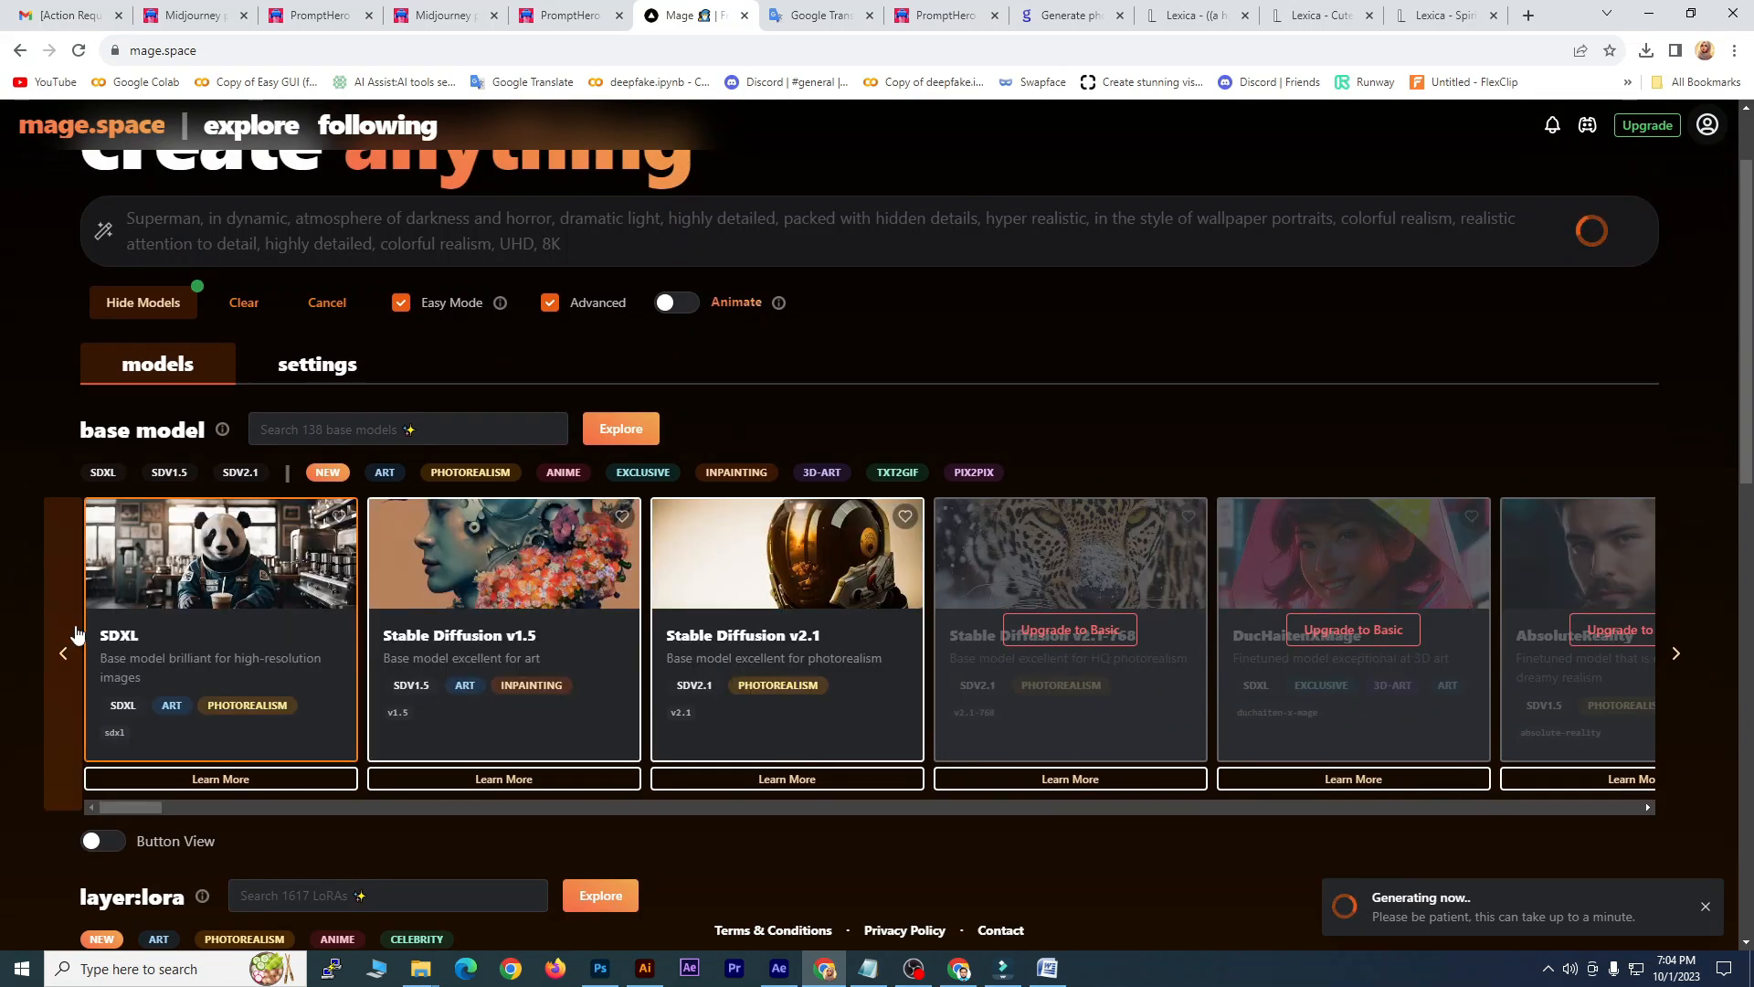
{"action": "left_click", "coordinate": [102, 472]}
{"action": "scroll", "coordinate": [1158, 484], "scroll_direction": "up", "scroll_amount": 2}
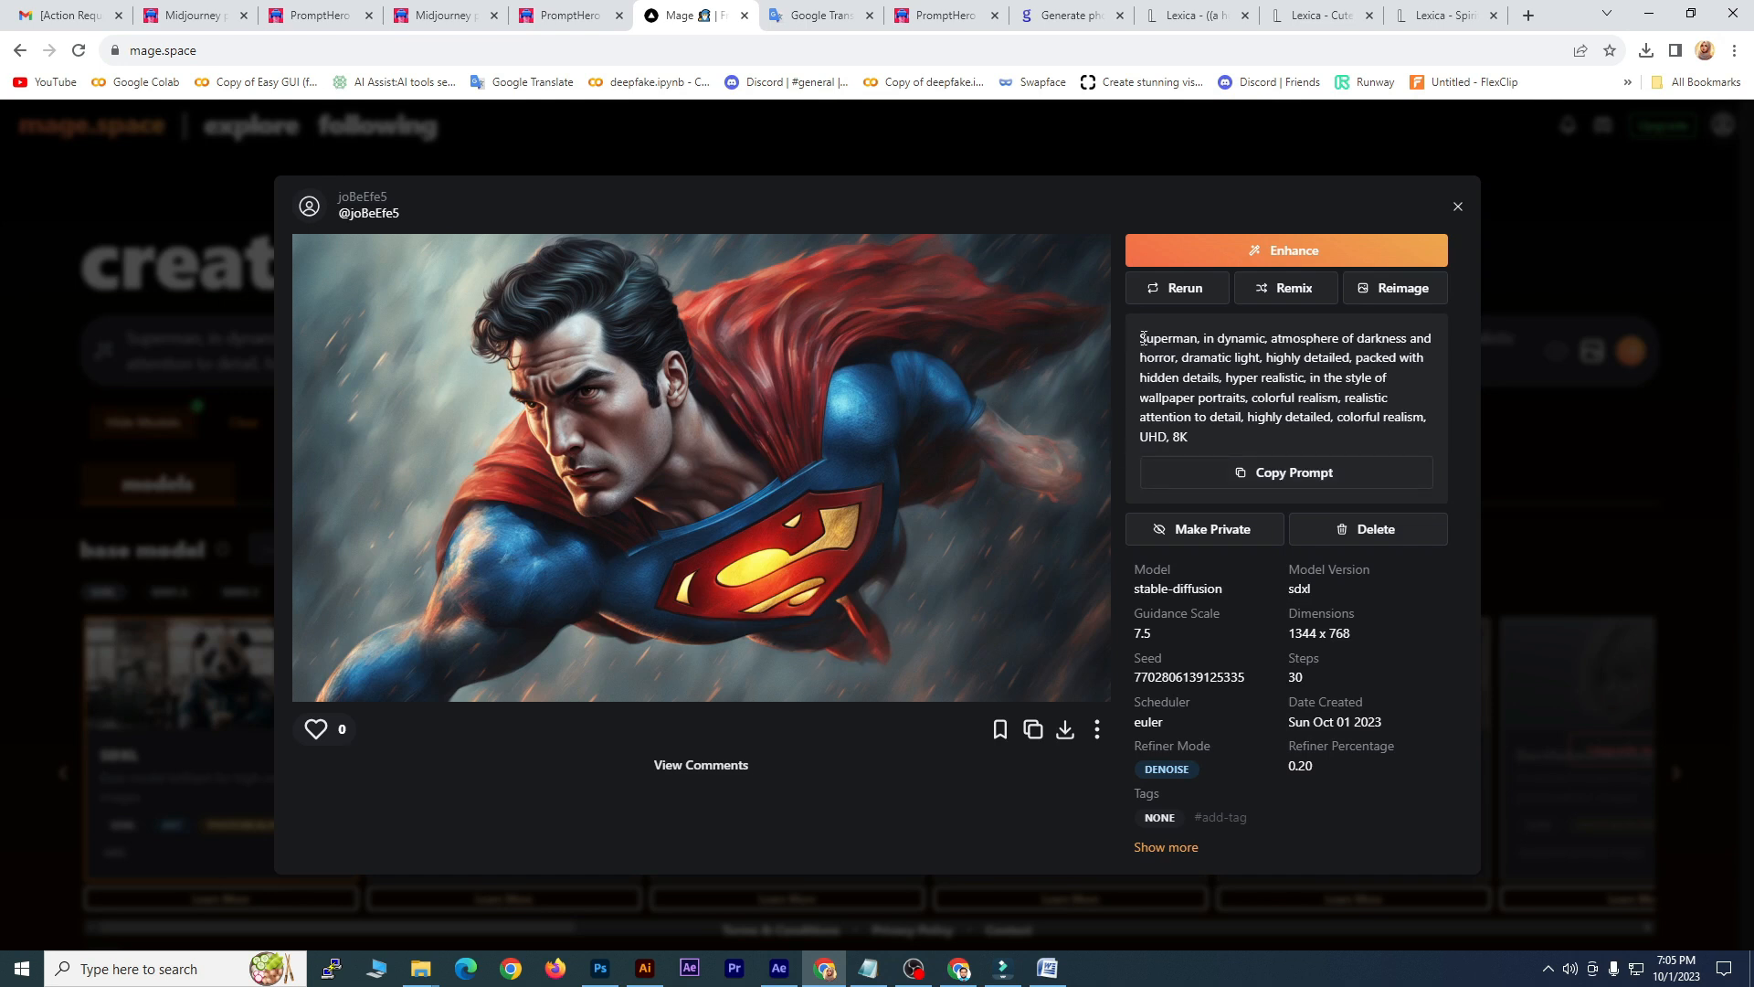
Step: Review the prompt beside the generated Superman image and download the image
{"action": "left_click_drag", "start_coordinate": [1143, 336], "coordinate": [1256, 459]}
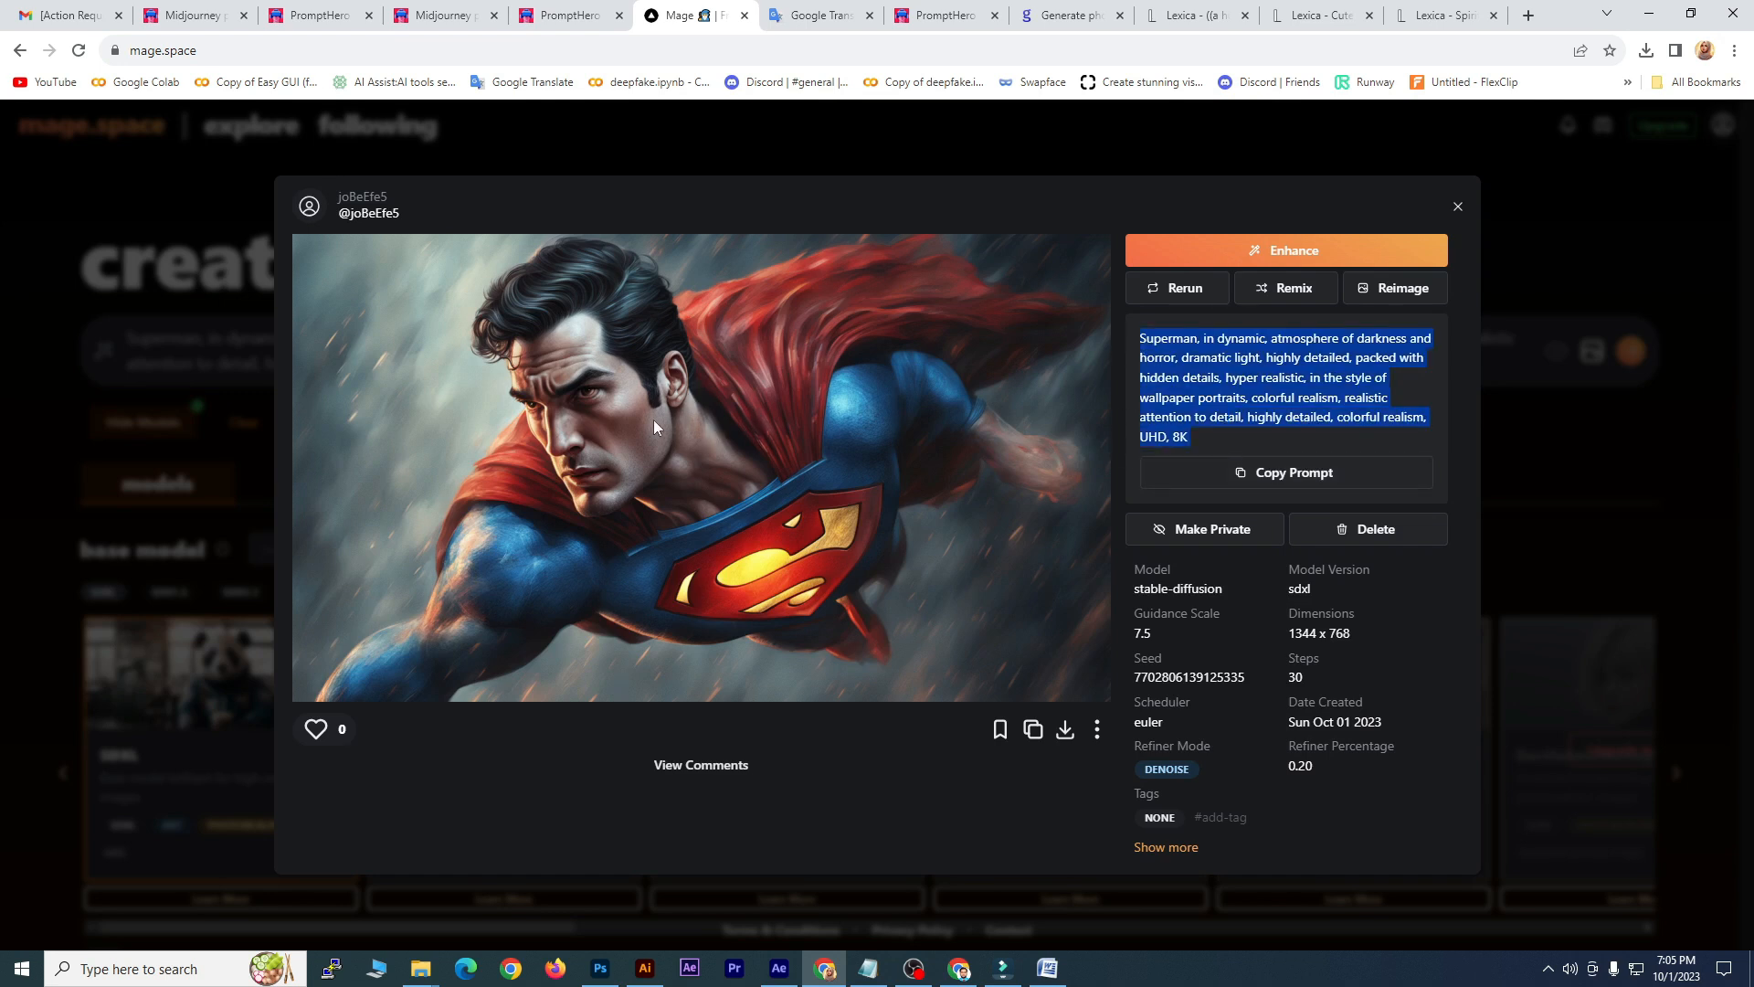
{"action": "left_click", "coordinate": [1155, 350]}
{"action": "left_click_drag", "start_coordinate": [1142, 337], "coordinate": [1250, 434]}
{"action": "left_click", "coordinate": [1218, 365]}
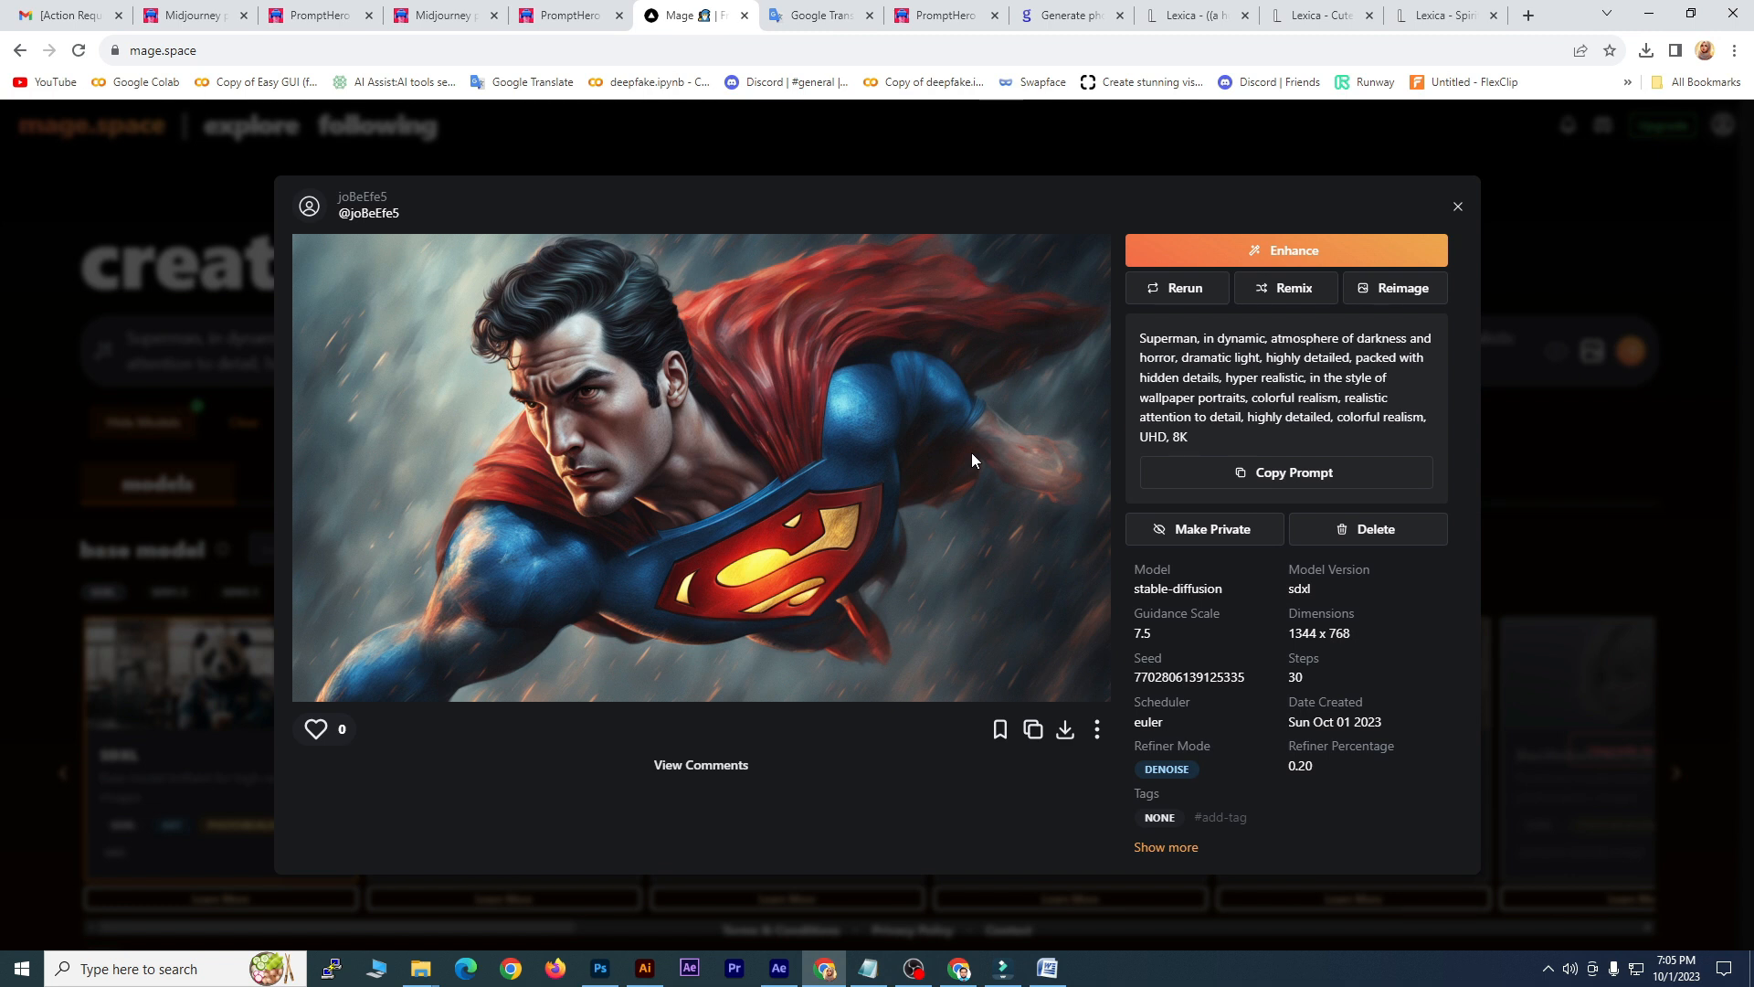
{"action": "left_click", "coordinate": [1098, 730]}
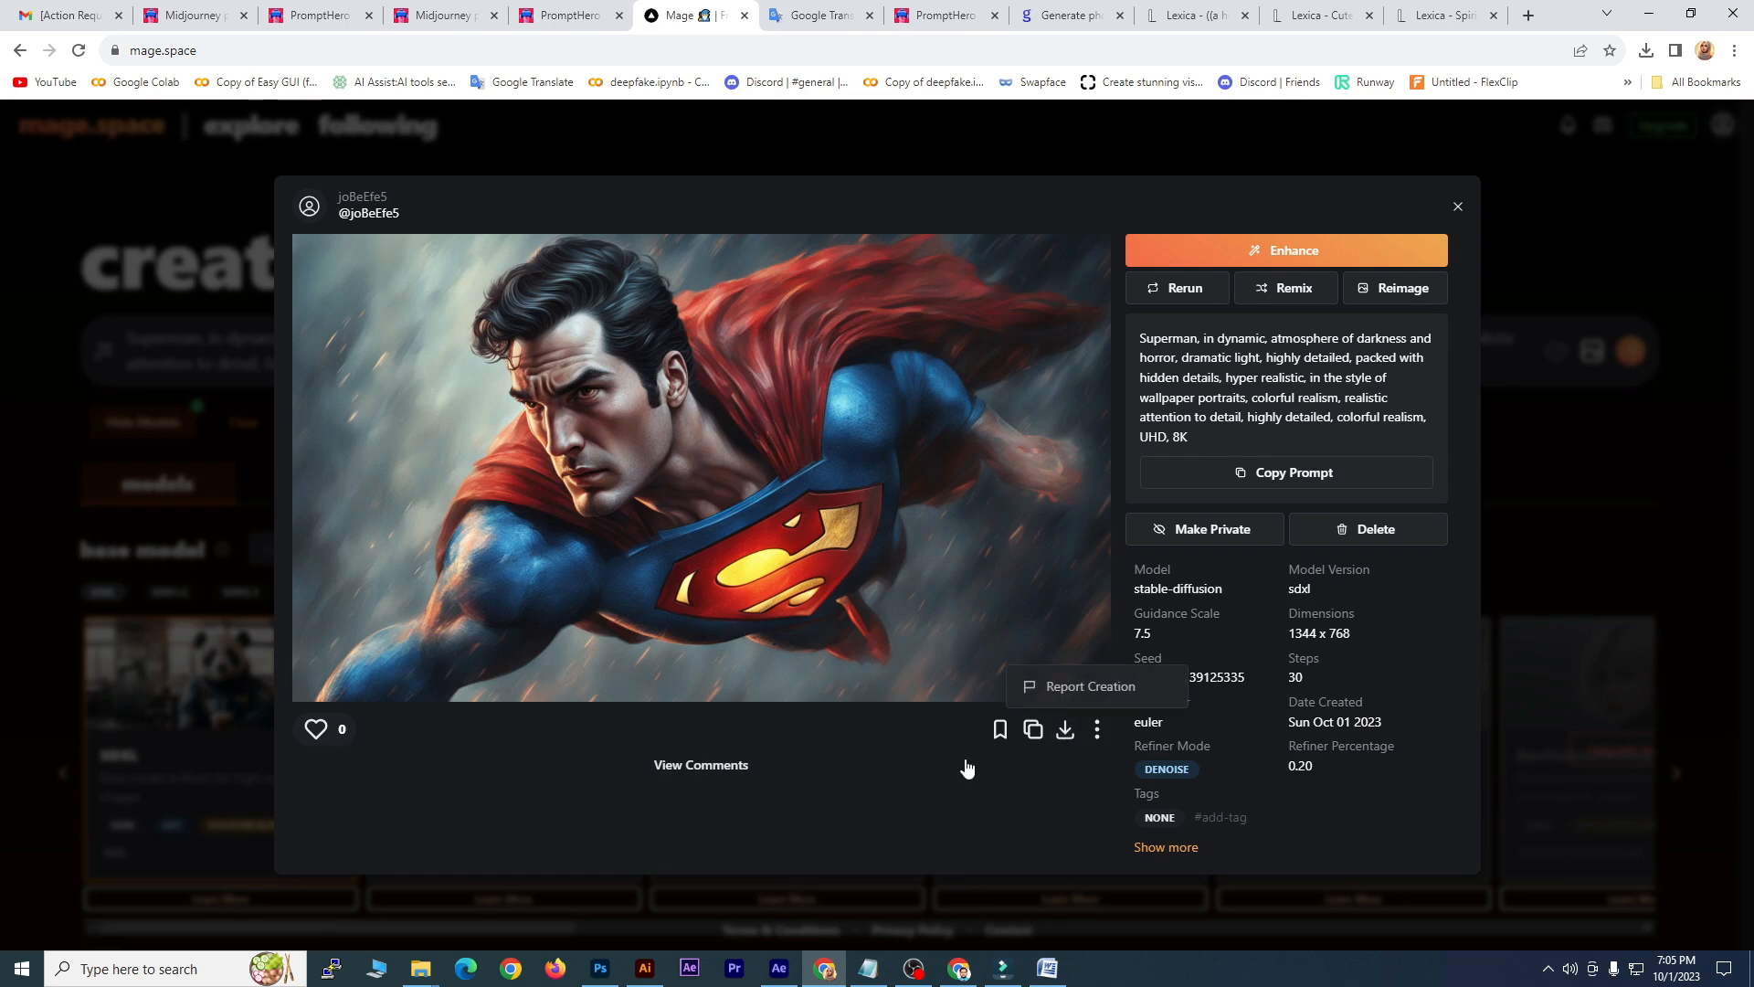
{"action": "left_click", "coordinate": [1066, 730]}
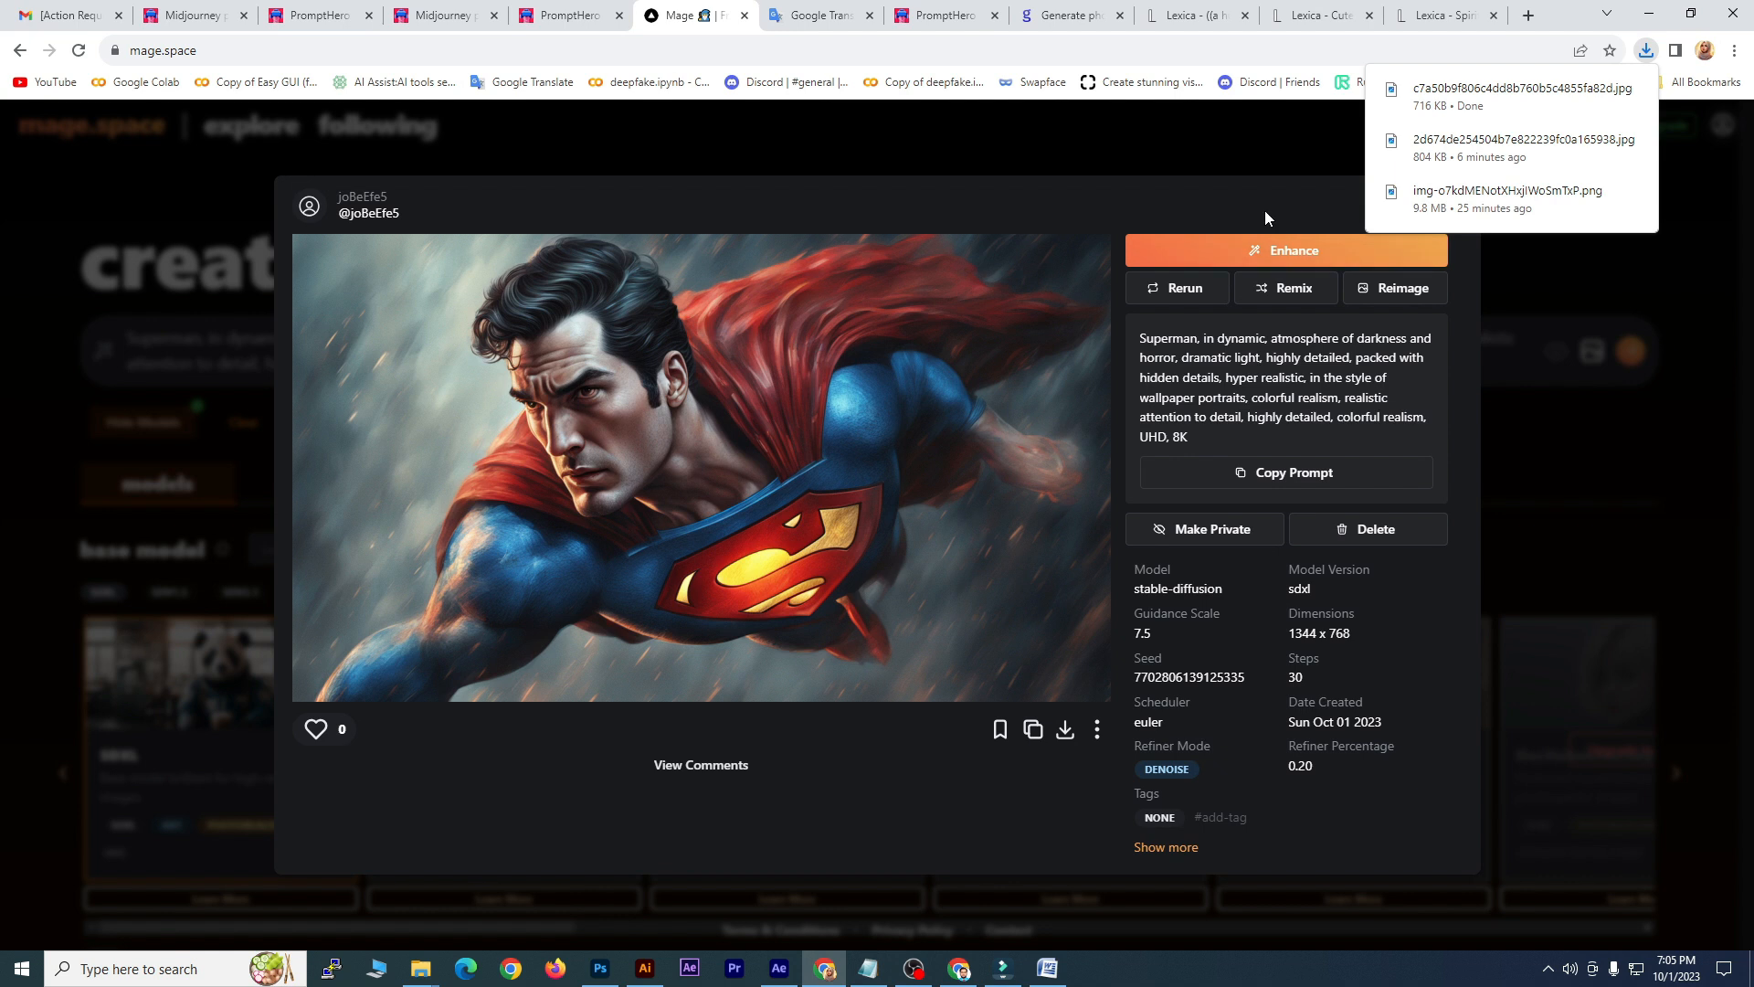
Step: Enhance the Superman image with Upscale + Face Fix and download the enhanced version
{"action": "left_click", "coordinate": [1296, 252]}
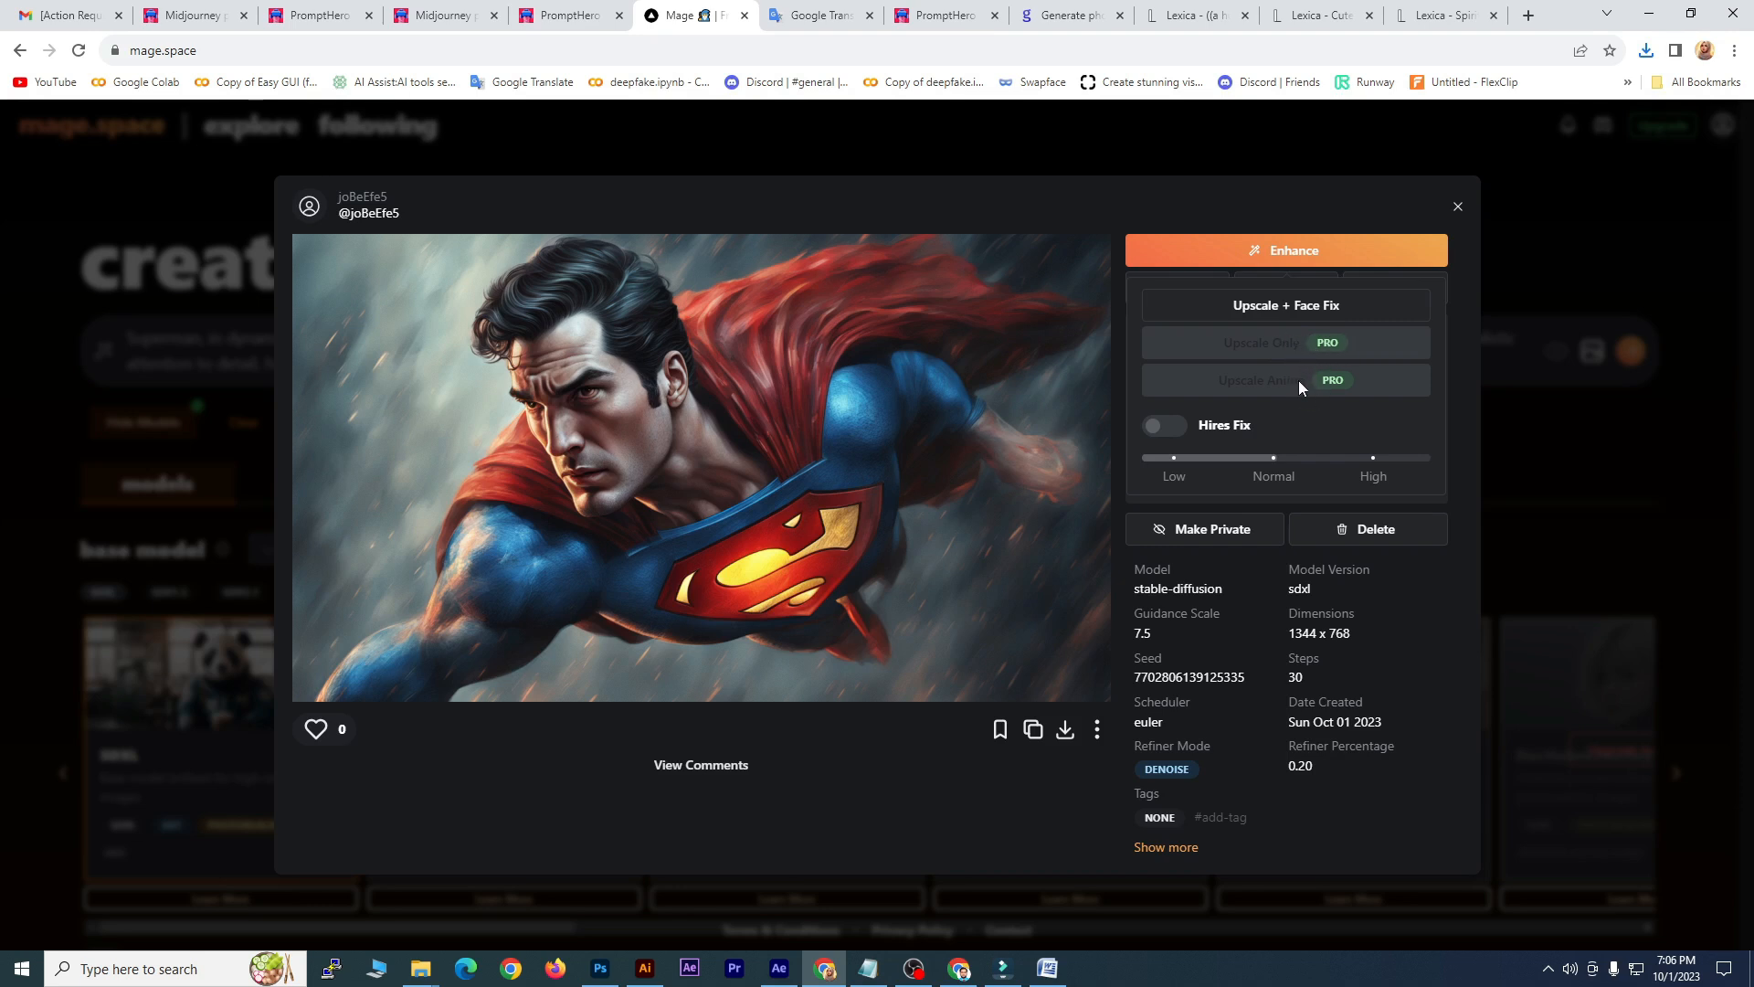
{"action": "left_click", "coordinate": [1288, 307]}
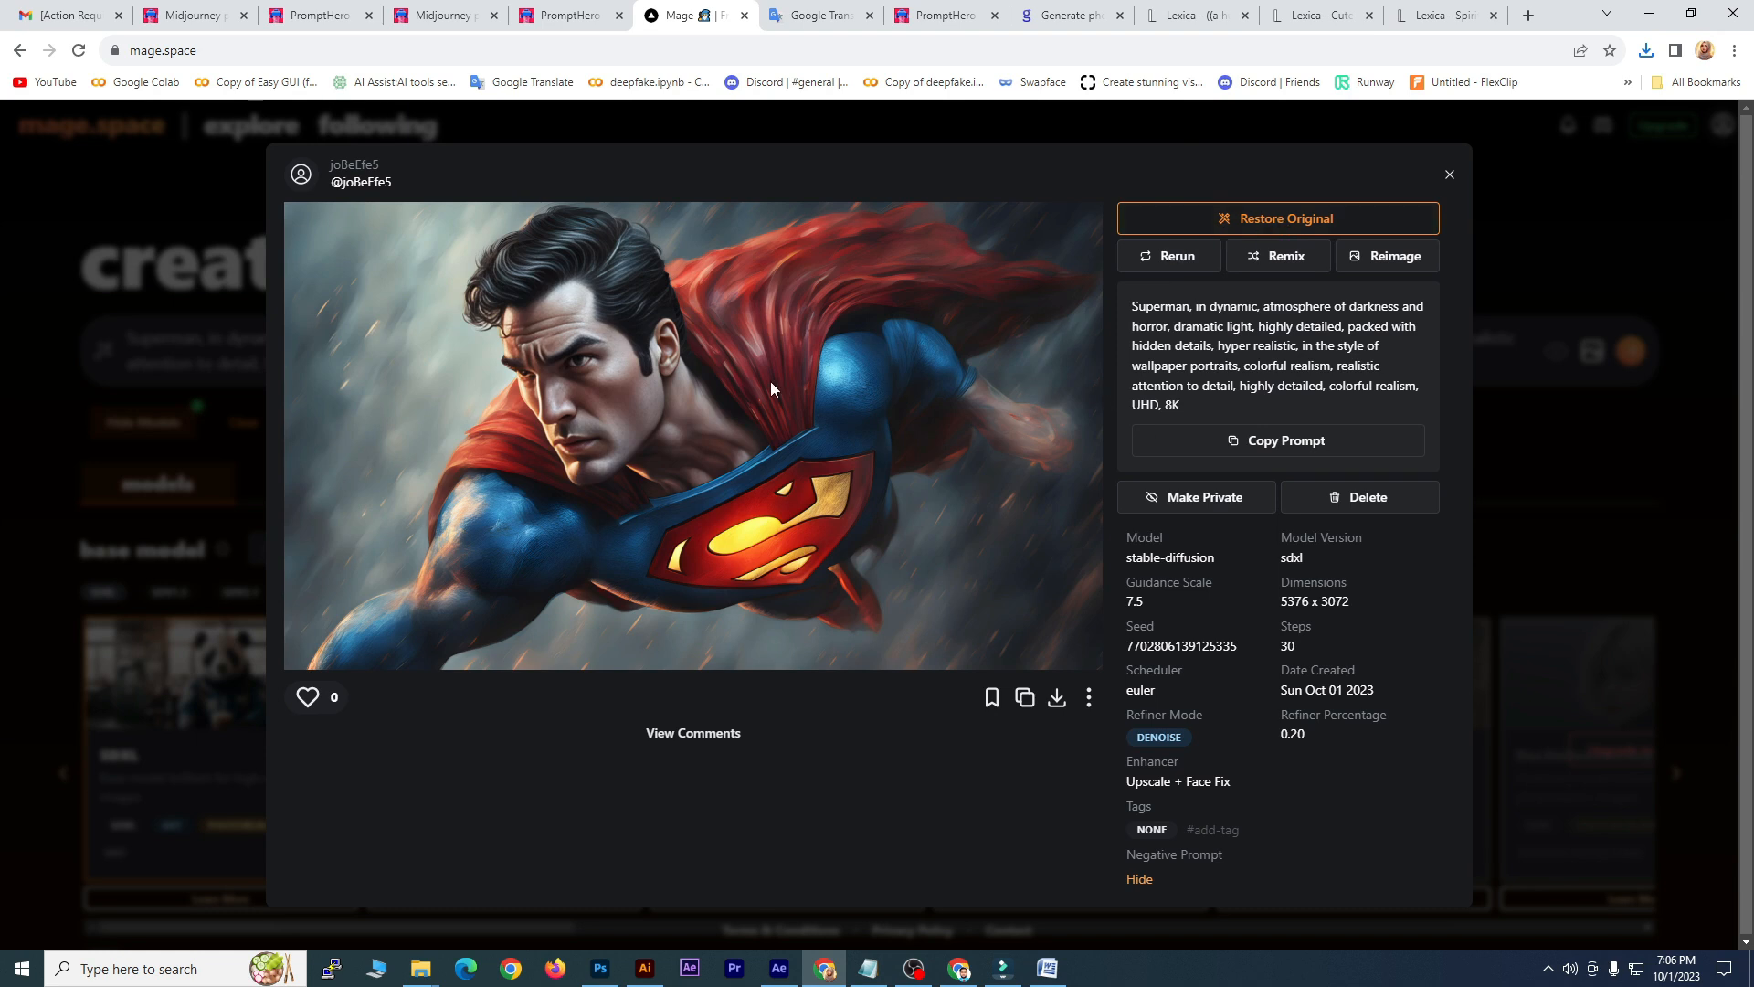
{"action": "left_click", "coordinate": [1064, 701]}
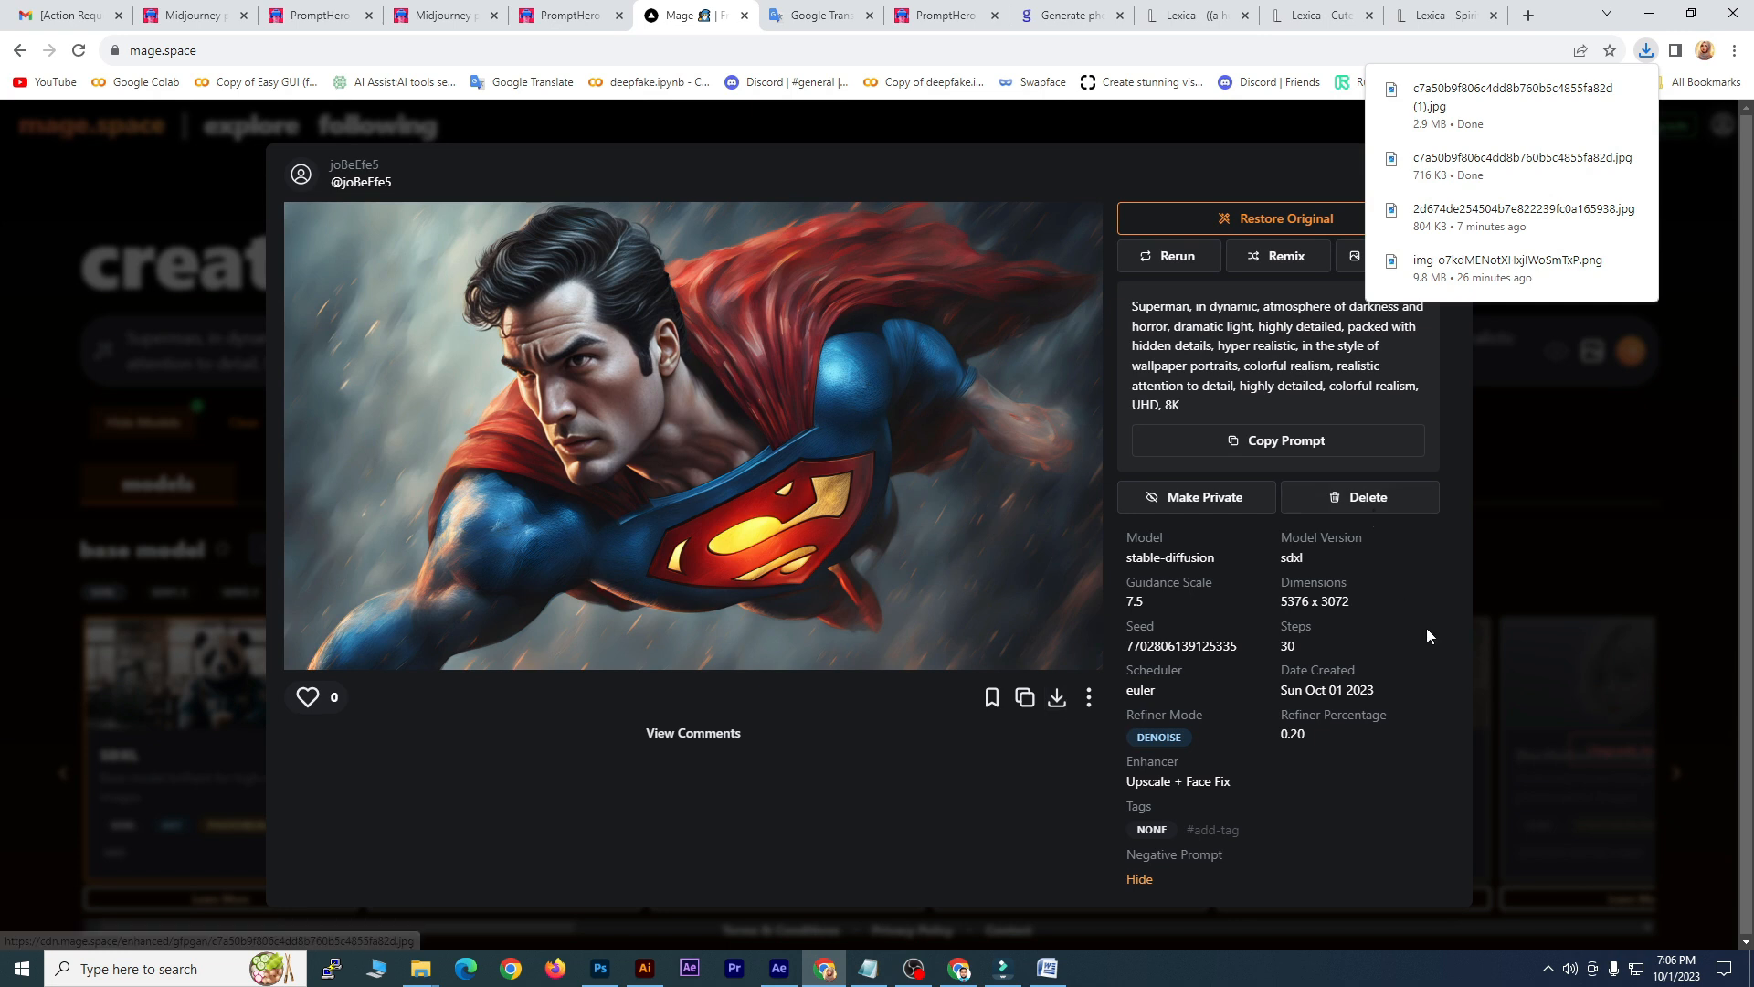
{"action": "left_click", "coordinate": [1078, 138]}
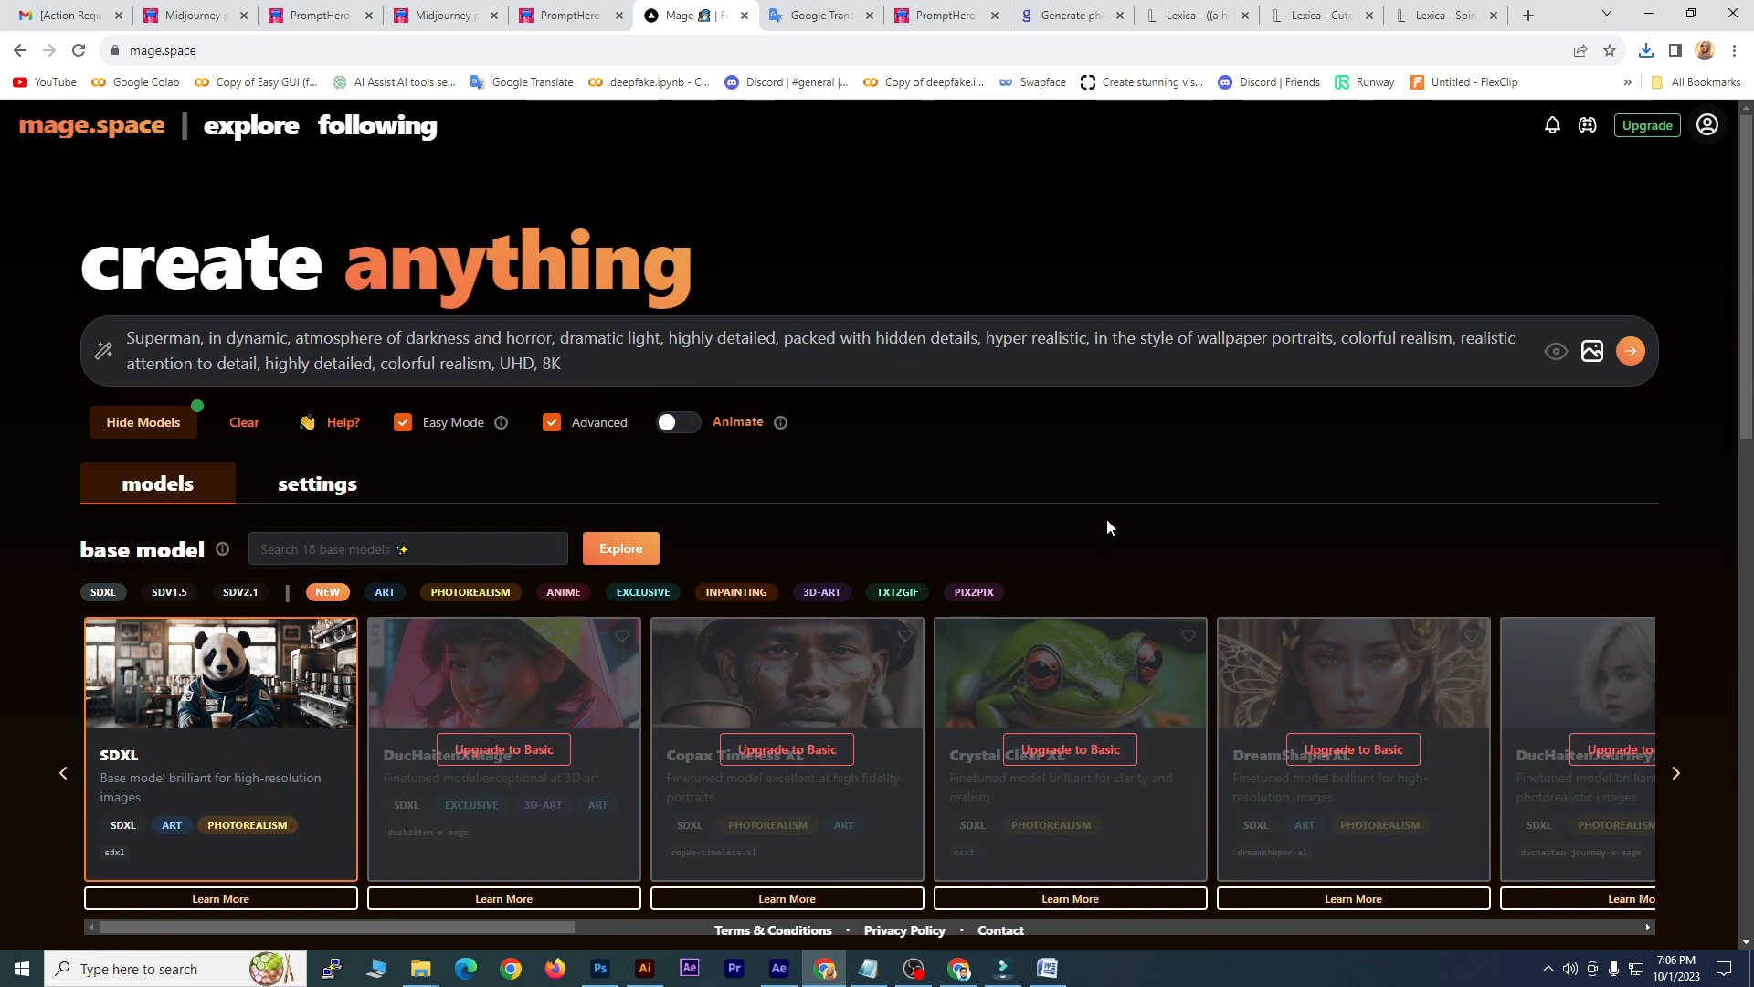
Step: Generate an image in mage.space from the golden retriever prompt copied from the Word document Prompt, replacing the Superman prompt
{"action": "left_click", "coordinate": [1047, 970]}
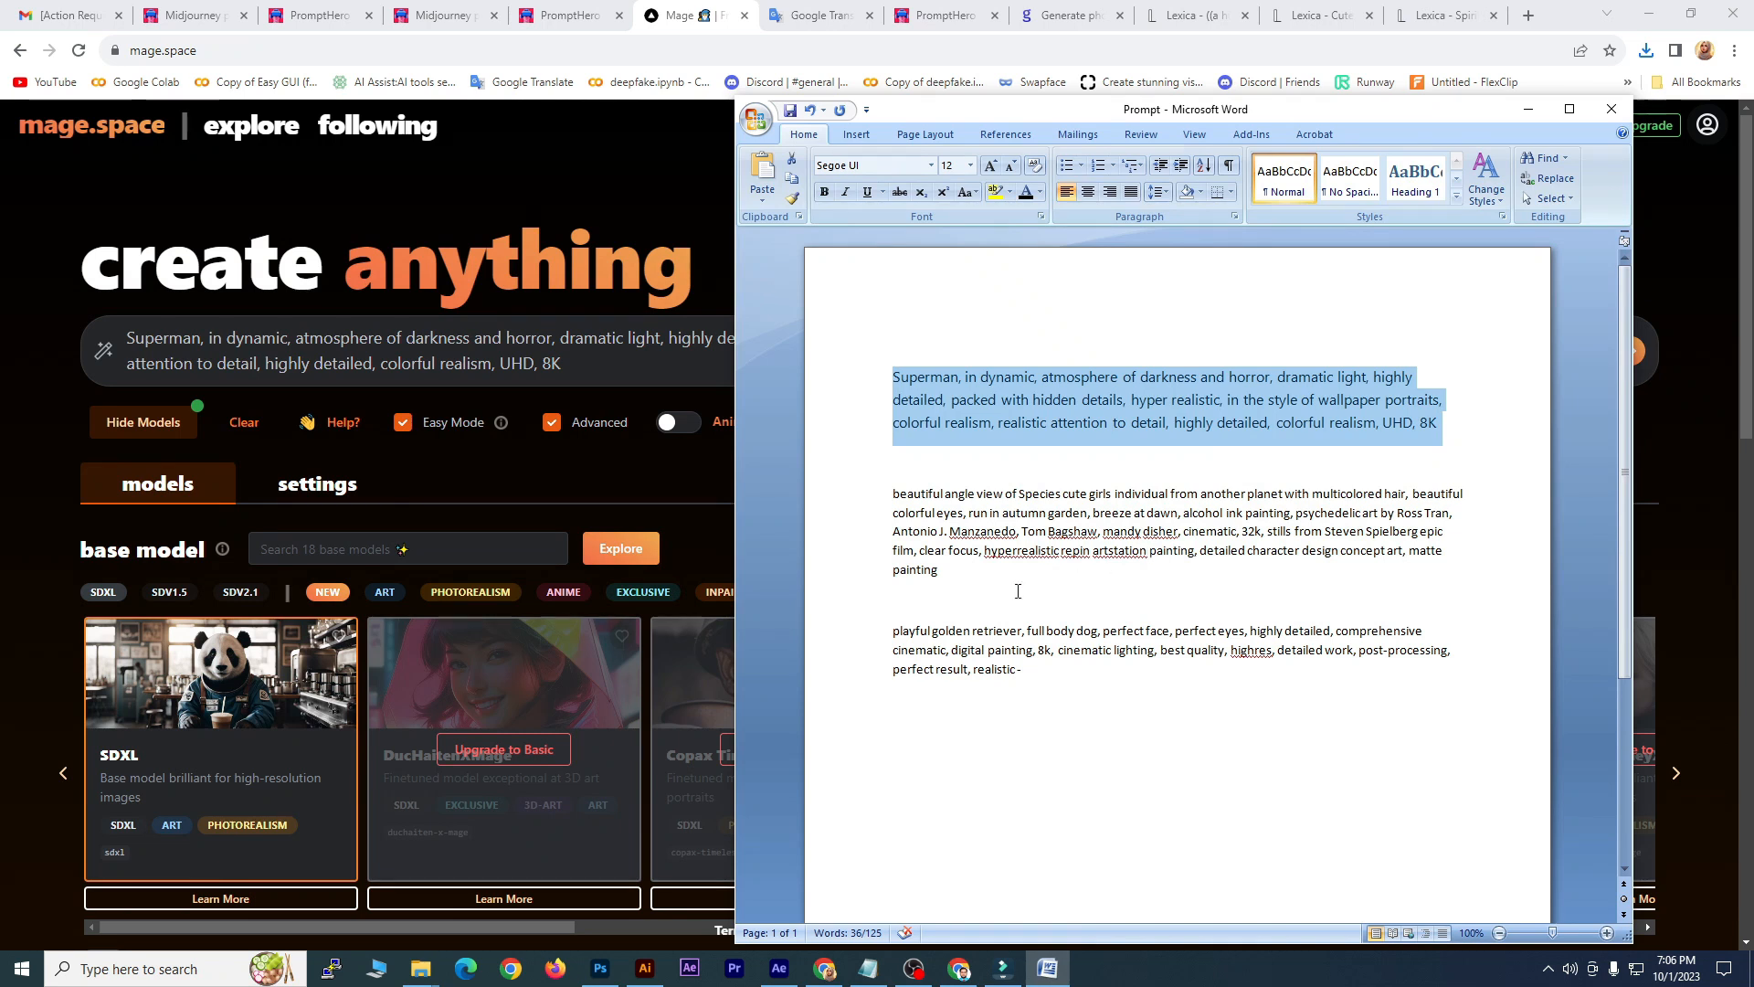
{"action": "left_click_drag", "start_coordinate": [894, 631], "coordinate": [1024, 671]}
{"action": "key", "text": "ctrl+c"}
{"action": "left_click", "coordinate": [207, 365]}
{"action": "key", "text": "ctrl+a"}
{"action": "key", "text": "ctrl+v"}
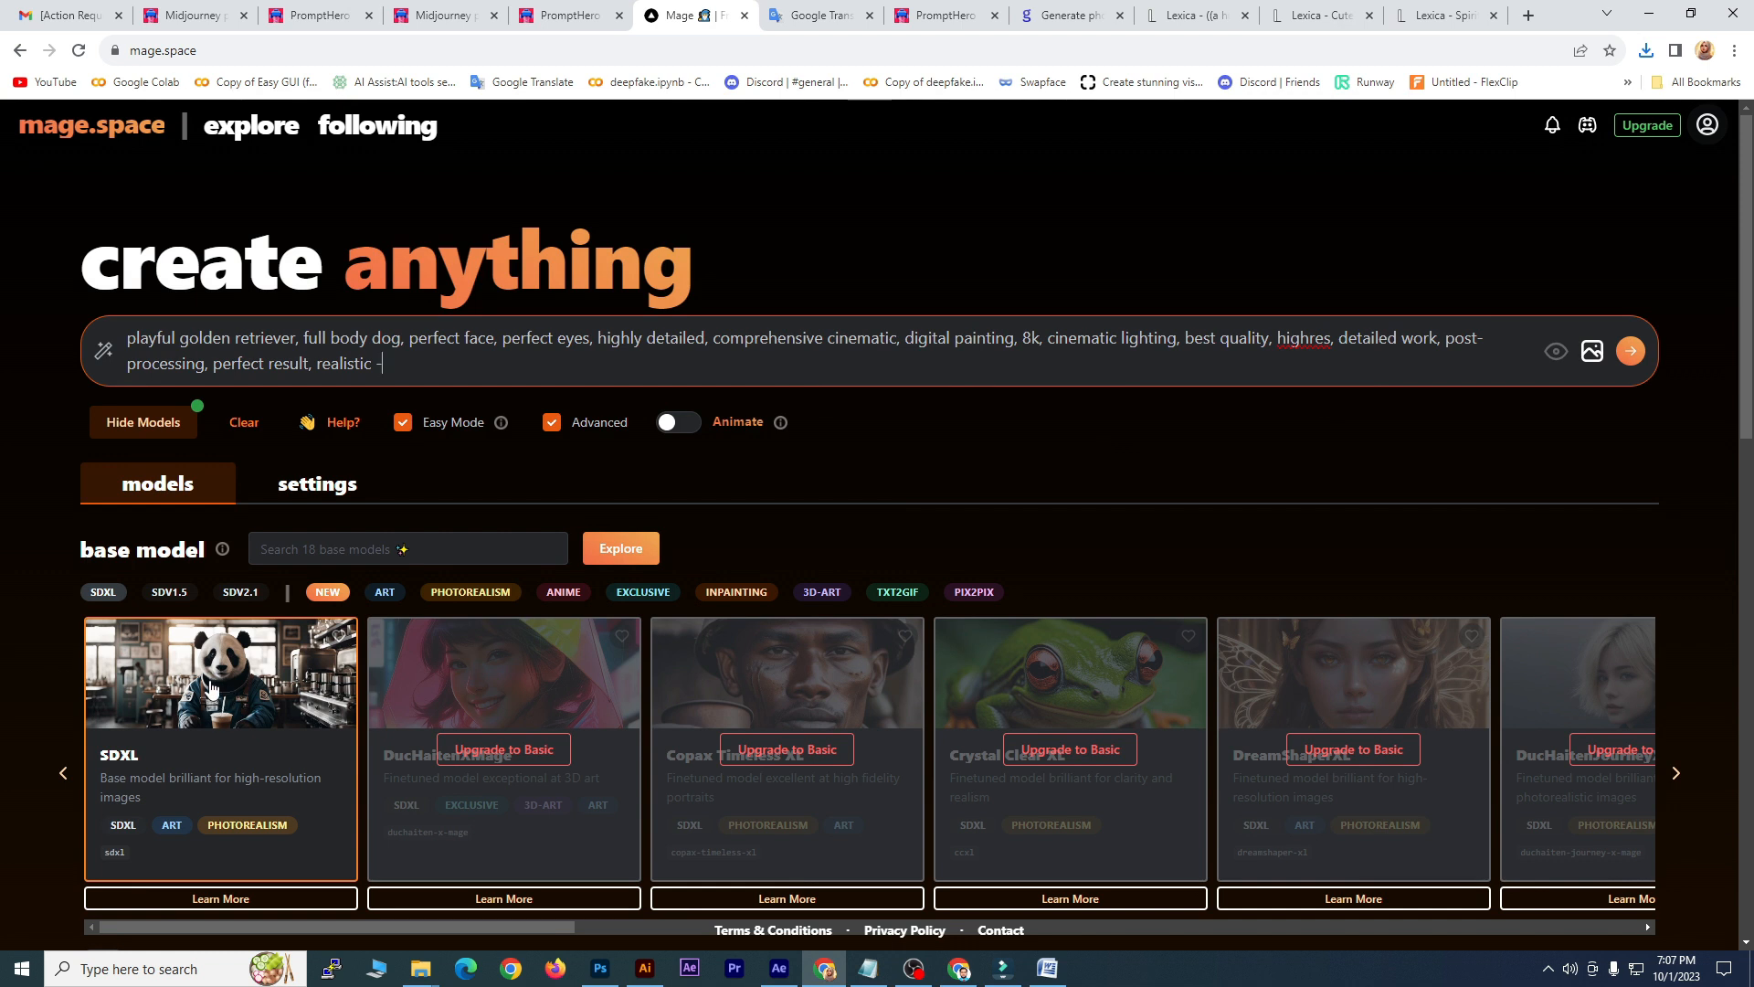
{"action": "left_click", "coordinate": [1641, 355]}
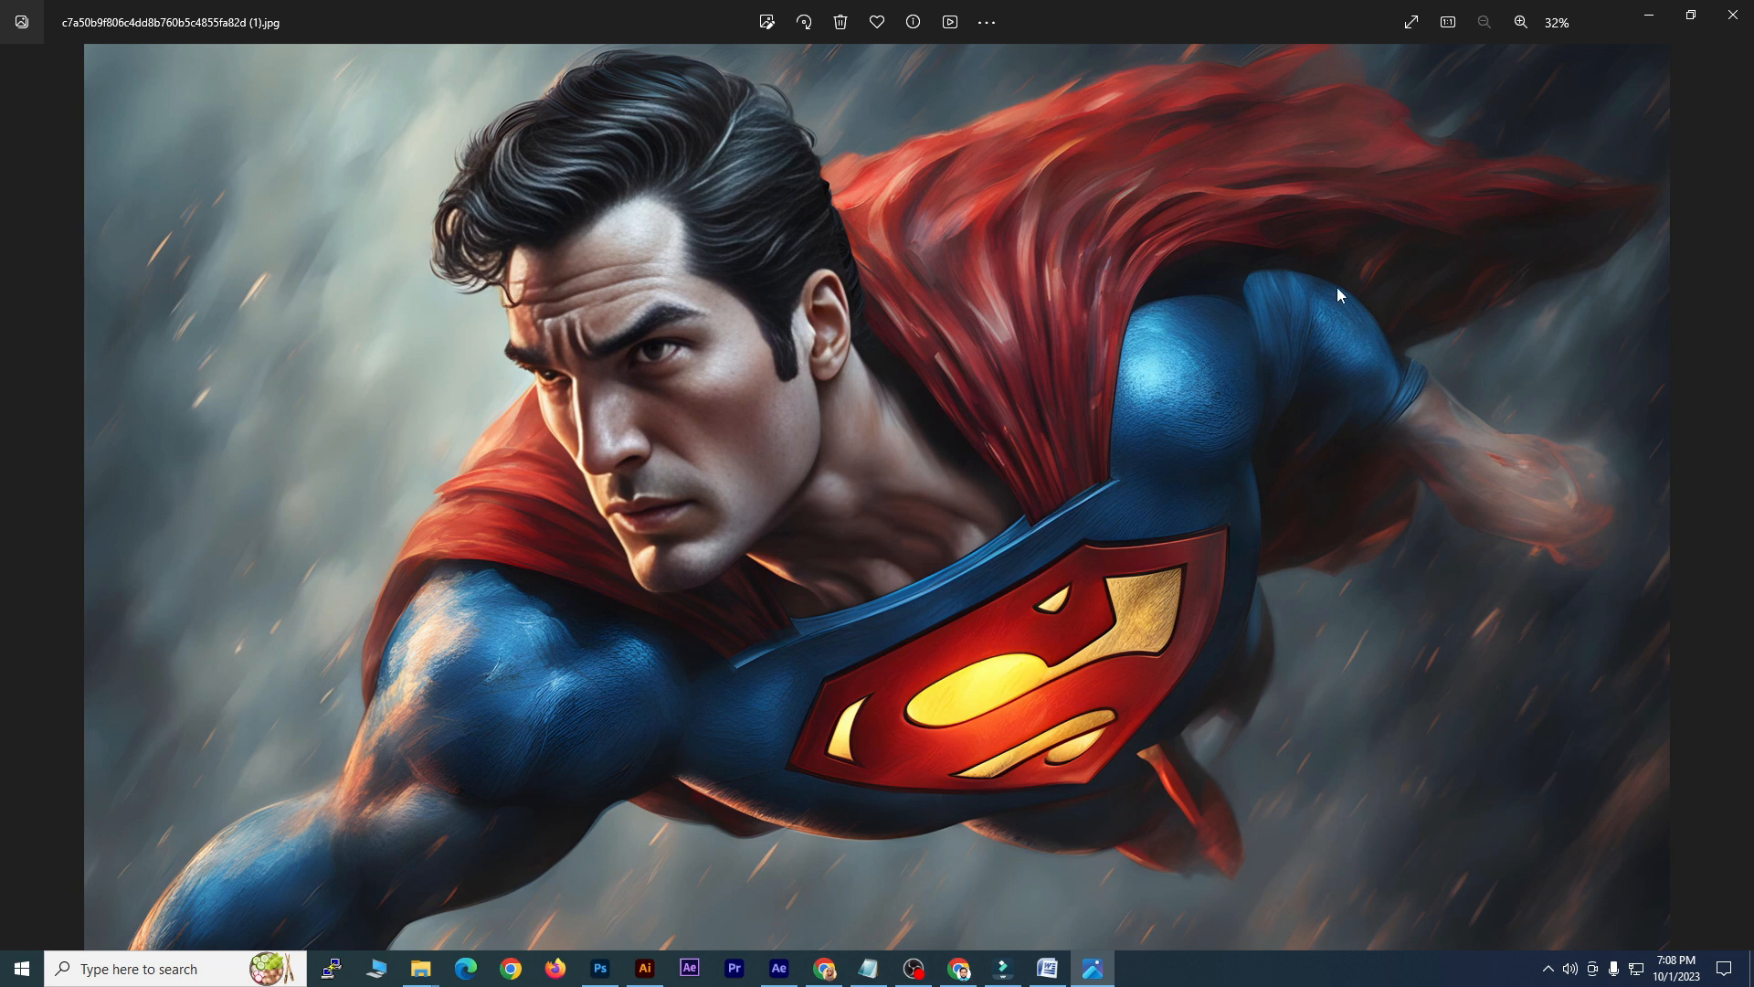
Step: Leave the Superman image preview and download the generated golden retriever image, closing its details
{"action": "left_click", "coordinate": [1664, 30]}
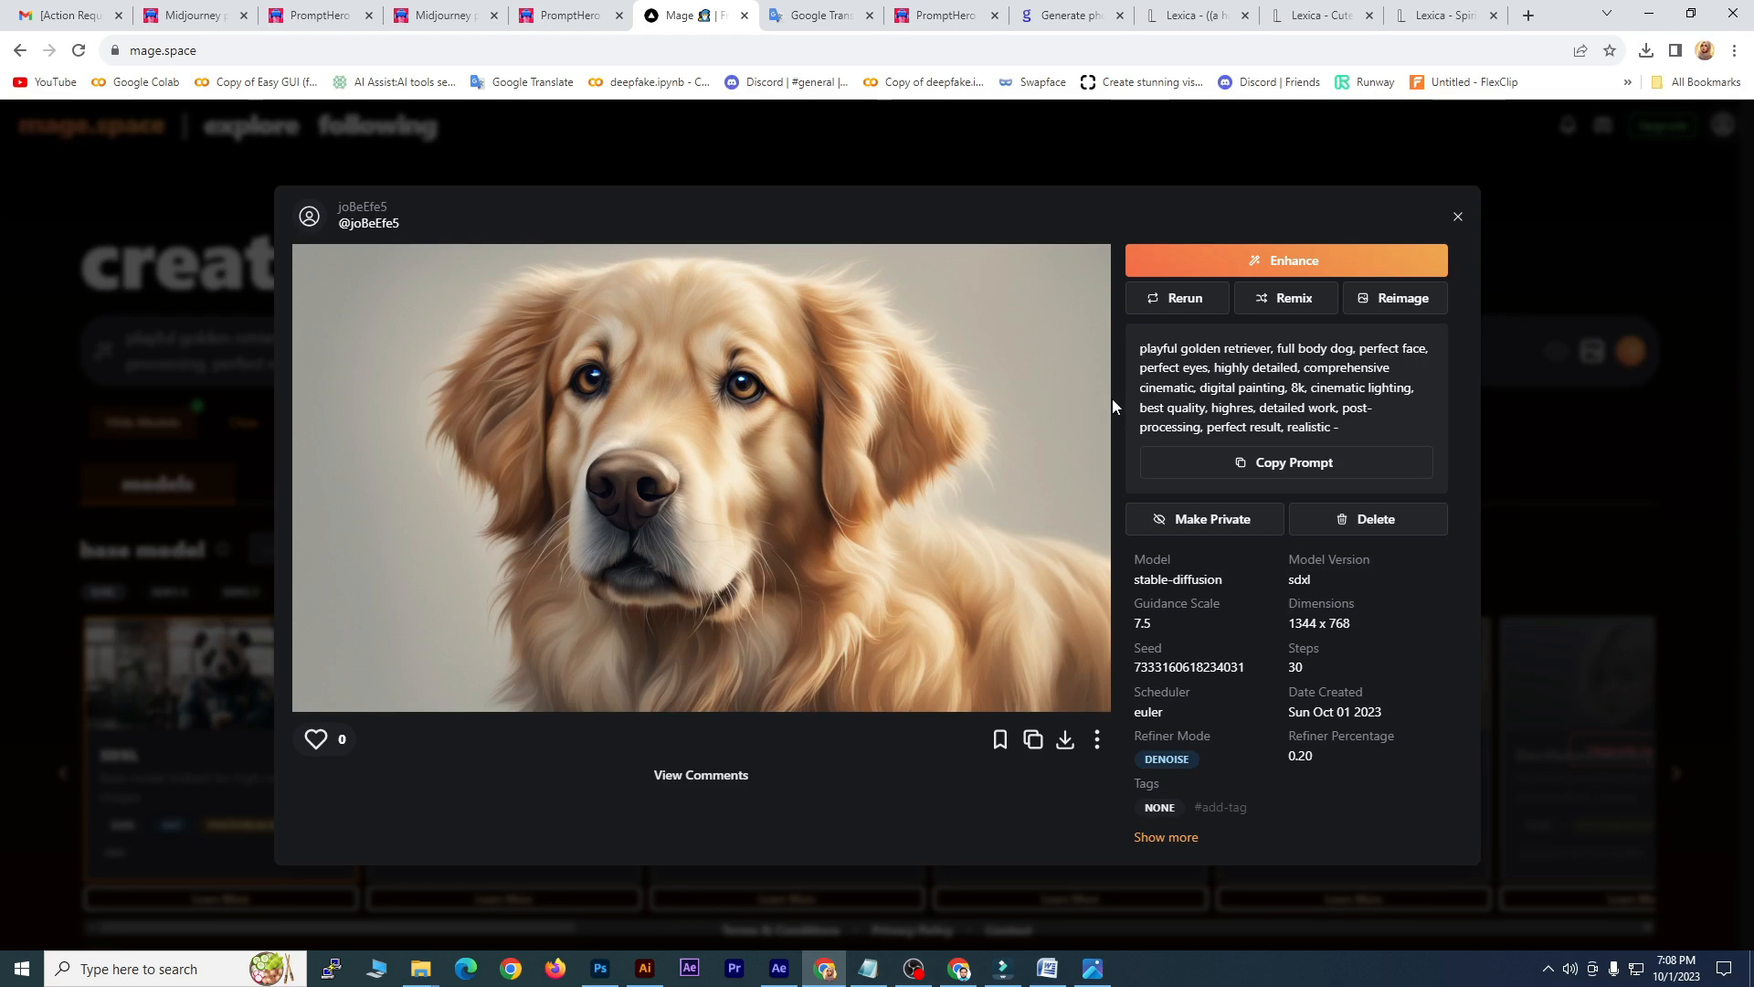
{"action": "left_click_drag", "start_coordinate": [1141, 348], "coordinate": [1352, 436]}
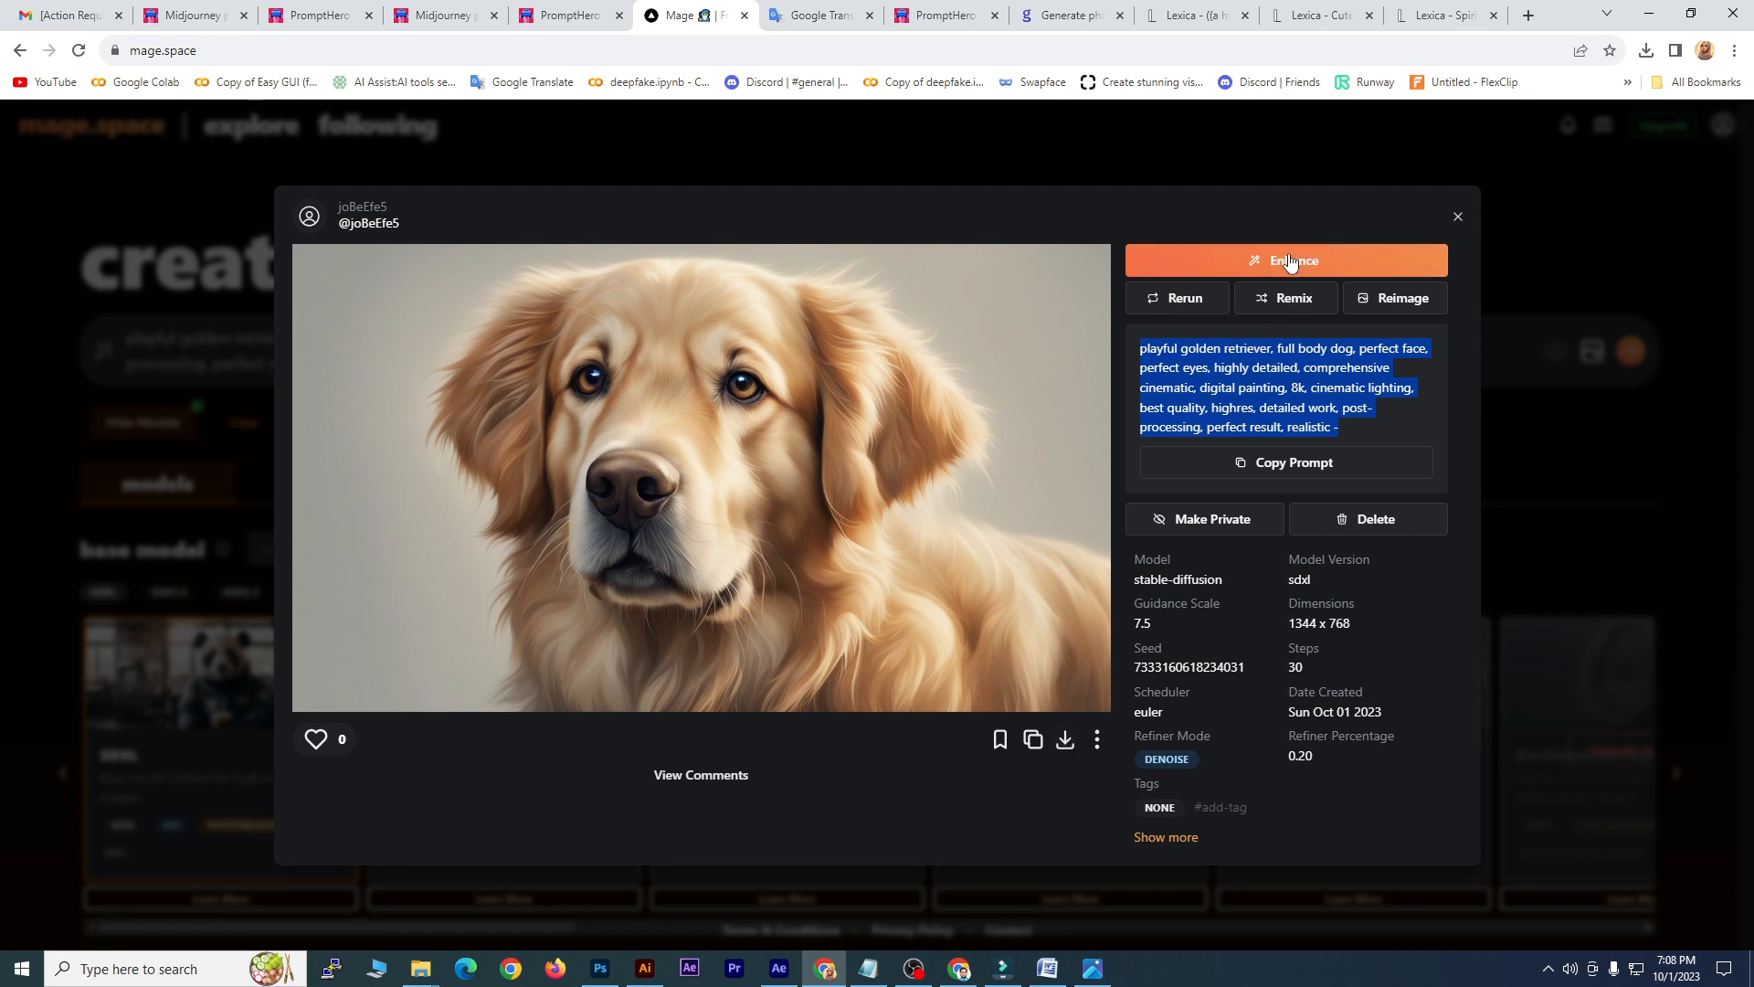
{"action": "left_click", "coordinate": [1066, 739]}
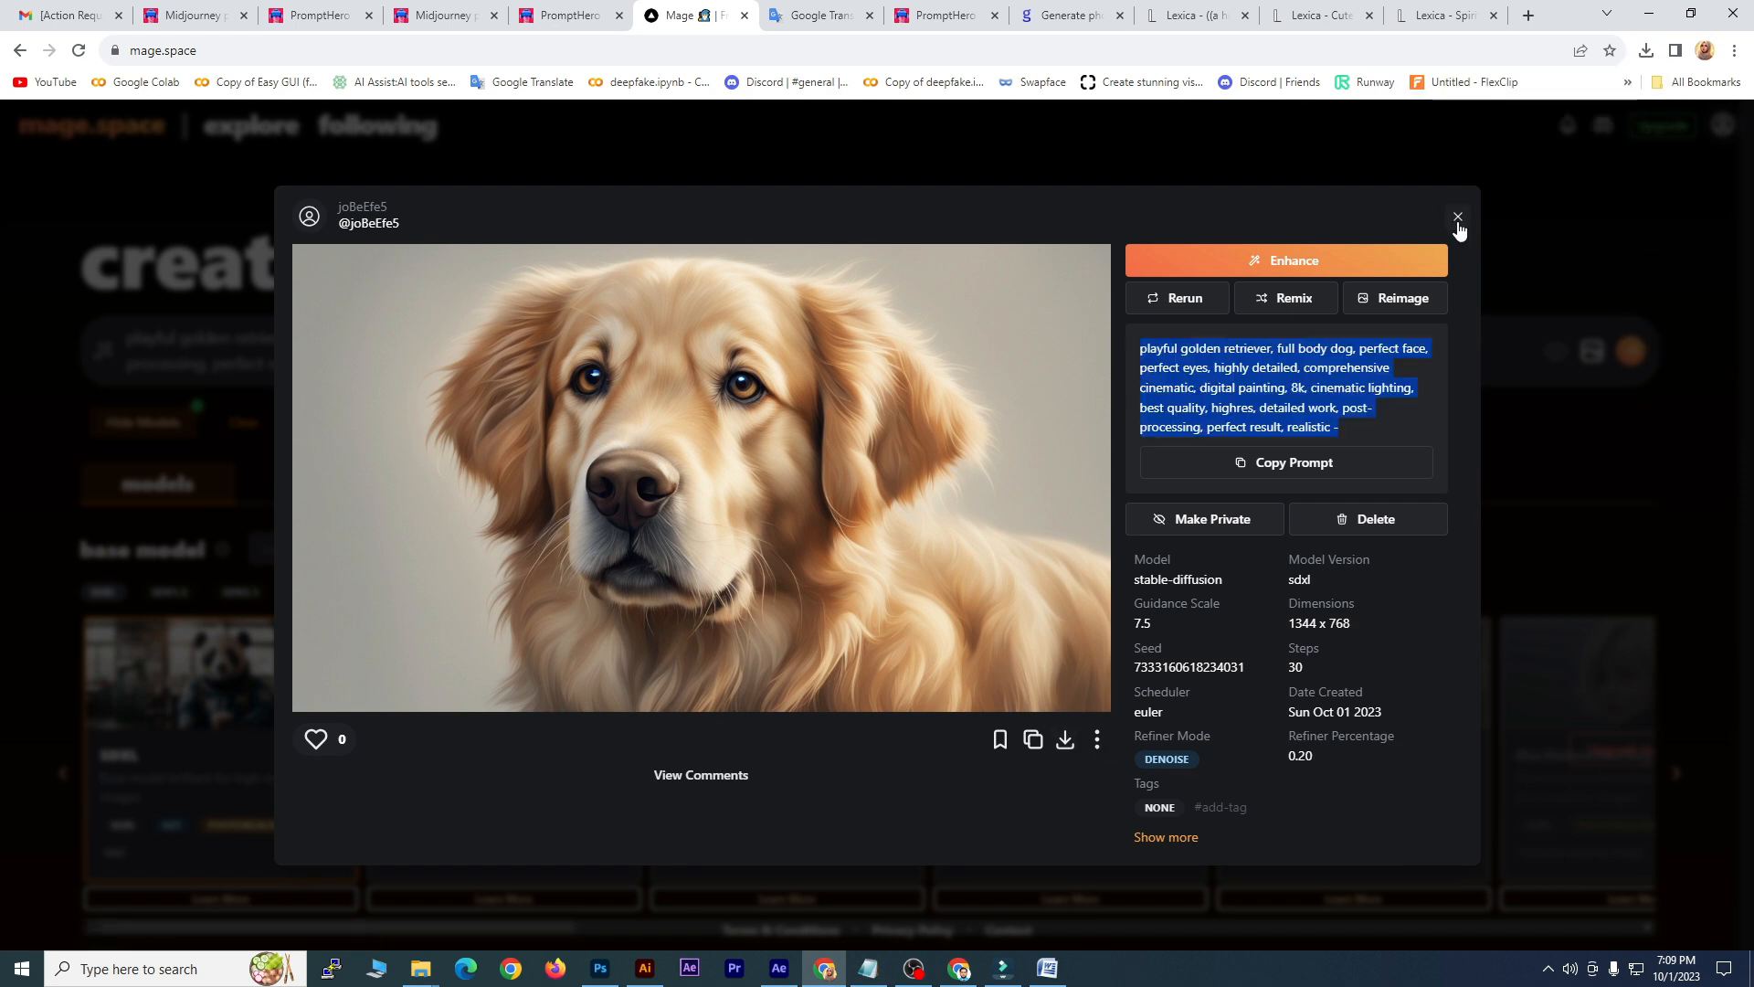
{"action": "left_click", "coordinate": [1459, 219]}
Step: Copy the multicolored-hair girl prompt from the Word document and generate an image from it in place of the golden retriever prompt
{"action": "left_click", "coordinate": [1048, 968]}
{"action": "left_click_drag", "start_coordinate": [917, 501], "coordinate": [1343, 587]}
{"action": "key", "text": "ctrl+c"}
{"action": "key", "text": "alt+Tab"}
{"action": "key", "text": "ctrl+a"}
{"action": "key", "text": "ctrl+v"}
{"action": "left_click", "coordinate": [1634, 366]}
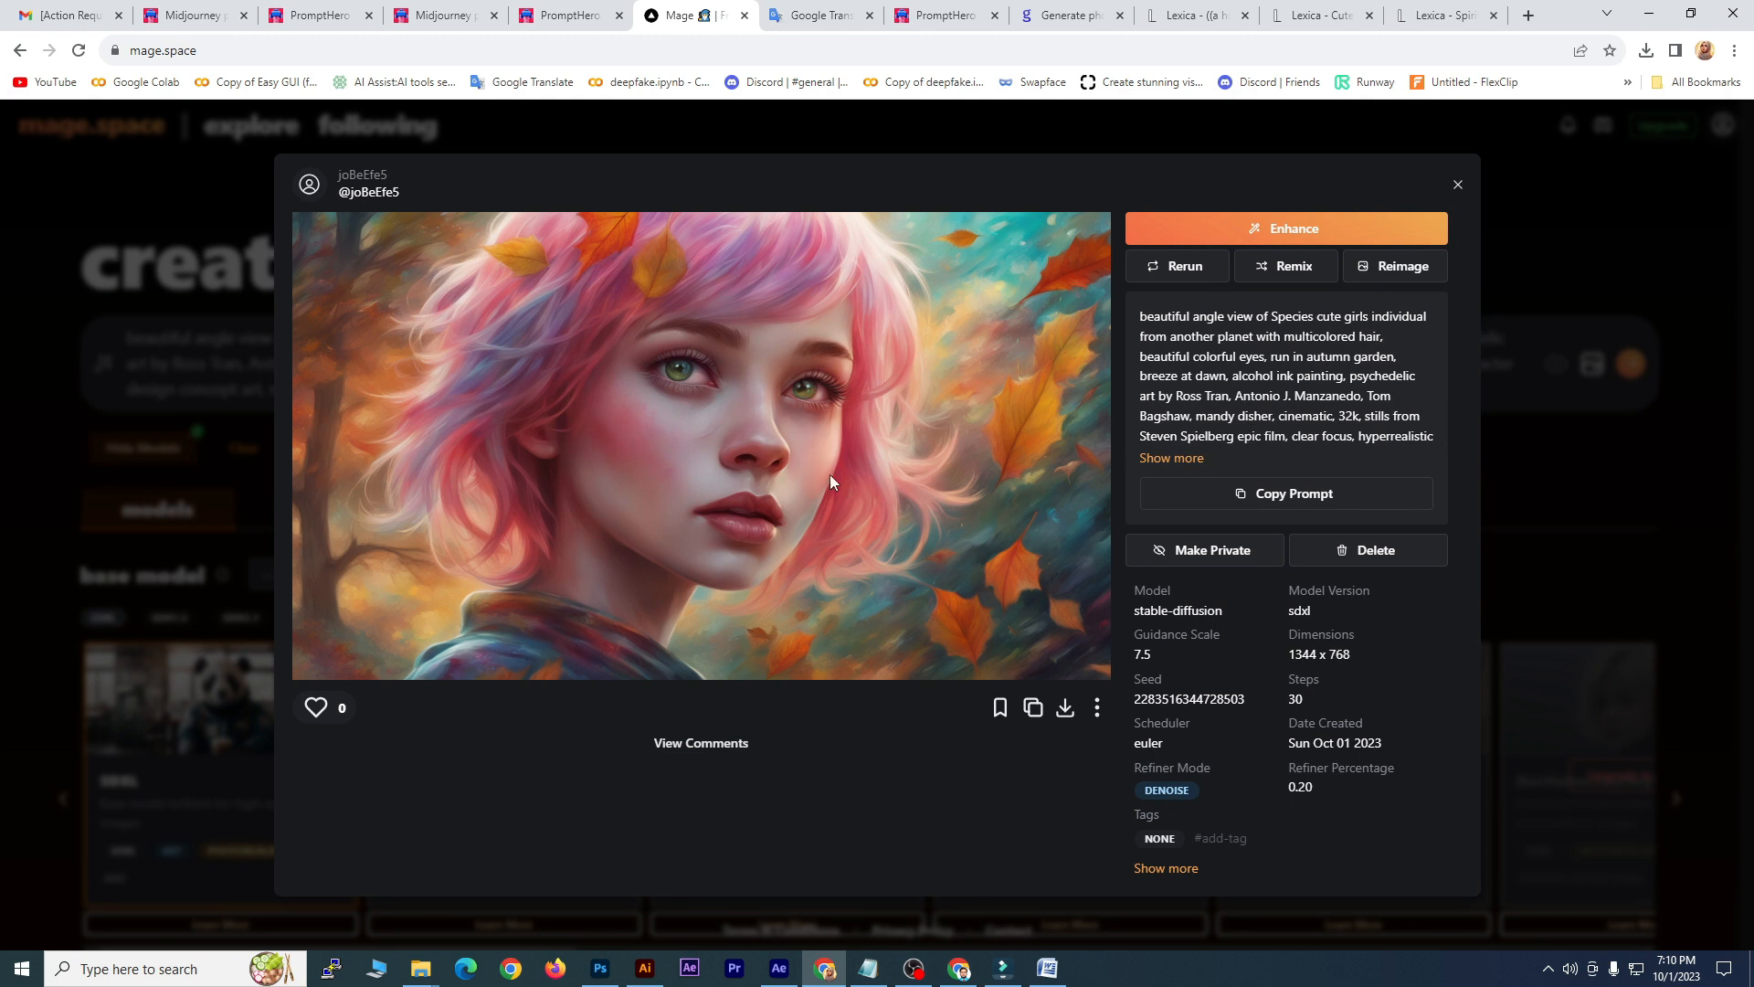
Step: Download the generated portrait of the pink-haired girl and open it in the image viewer to inspect the face up close
{"action": "left_click_drag", "start_coordinate": [1143, 315], "coordinate": [1444, 461]}
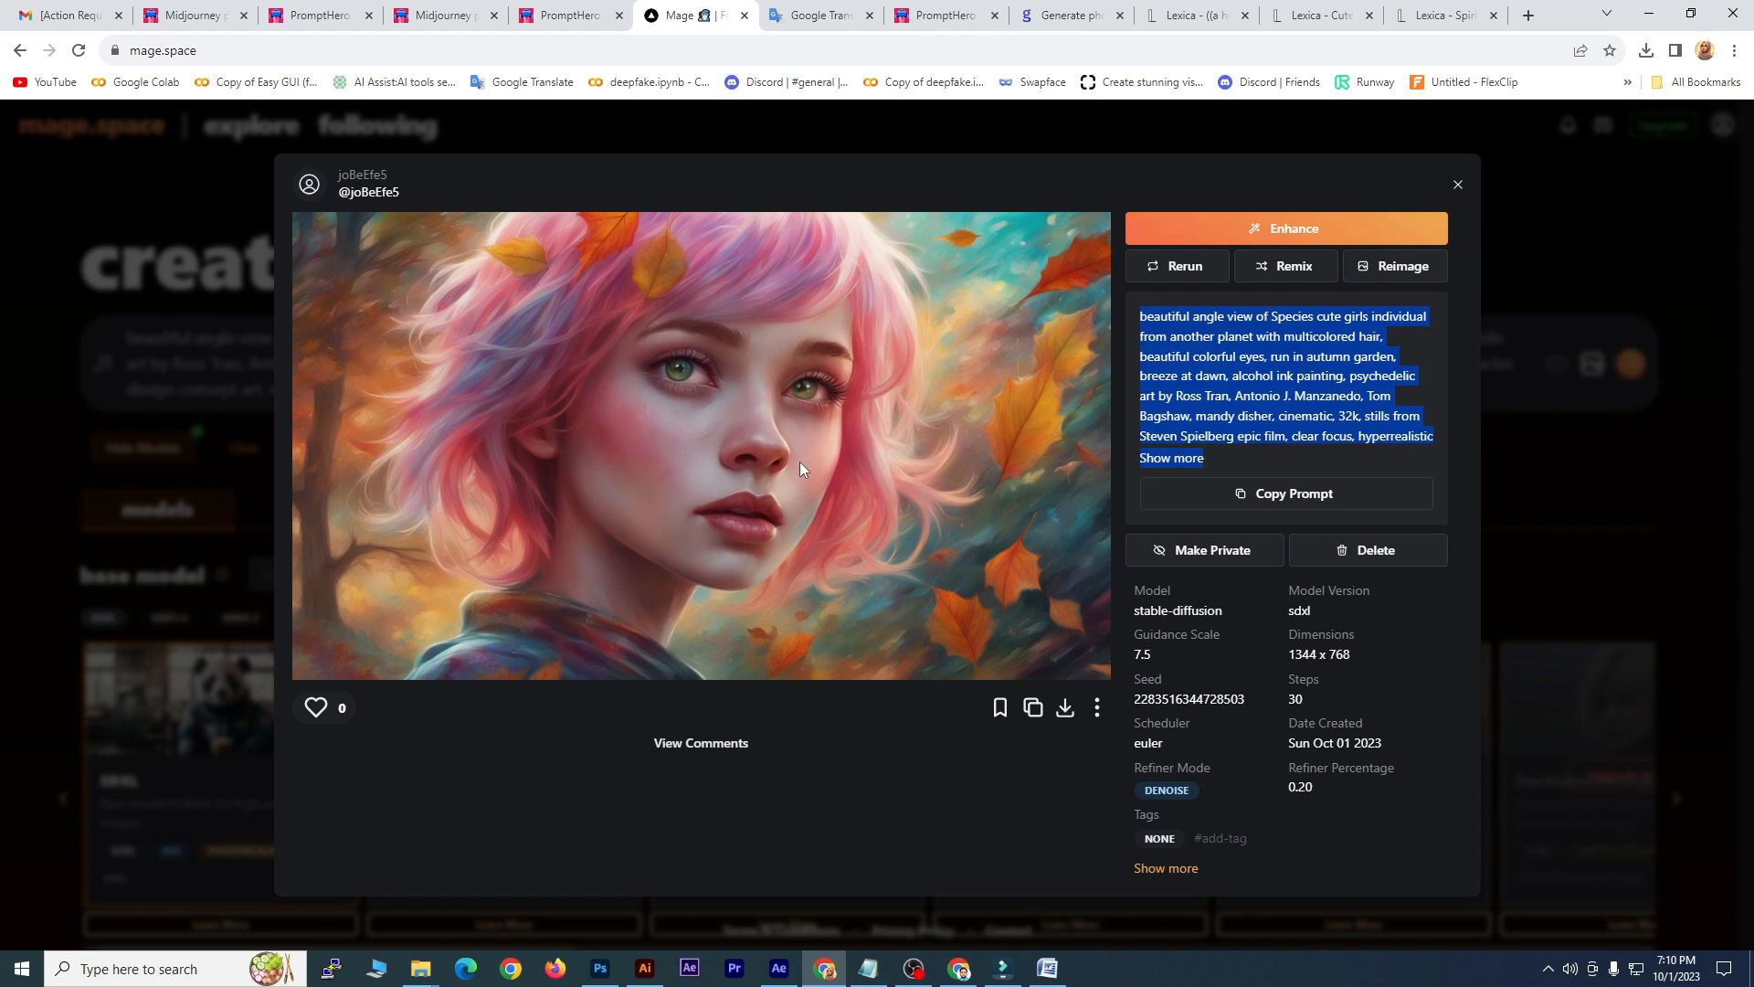
{"action": "left_click", "coordinate": [1065, 710]}
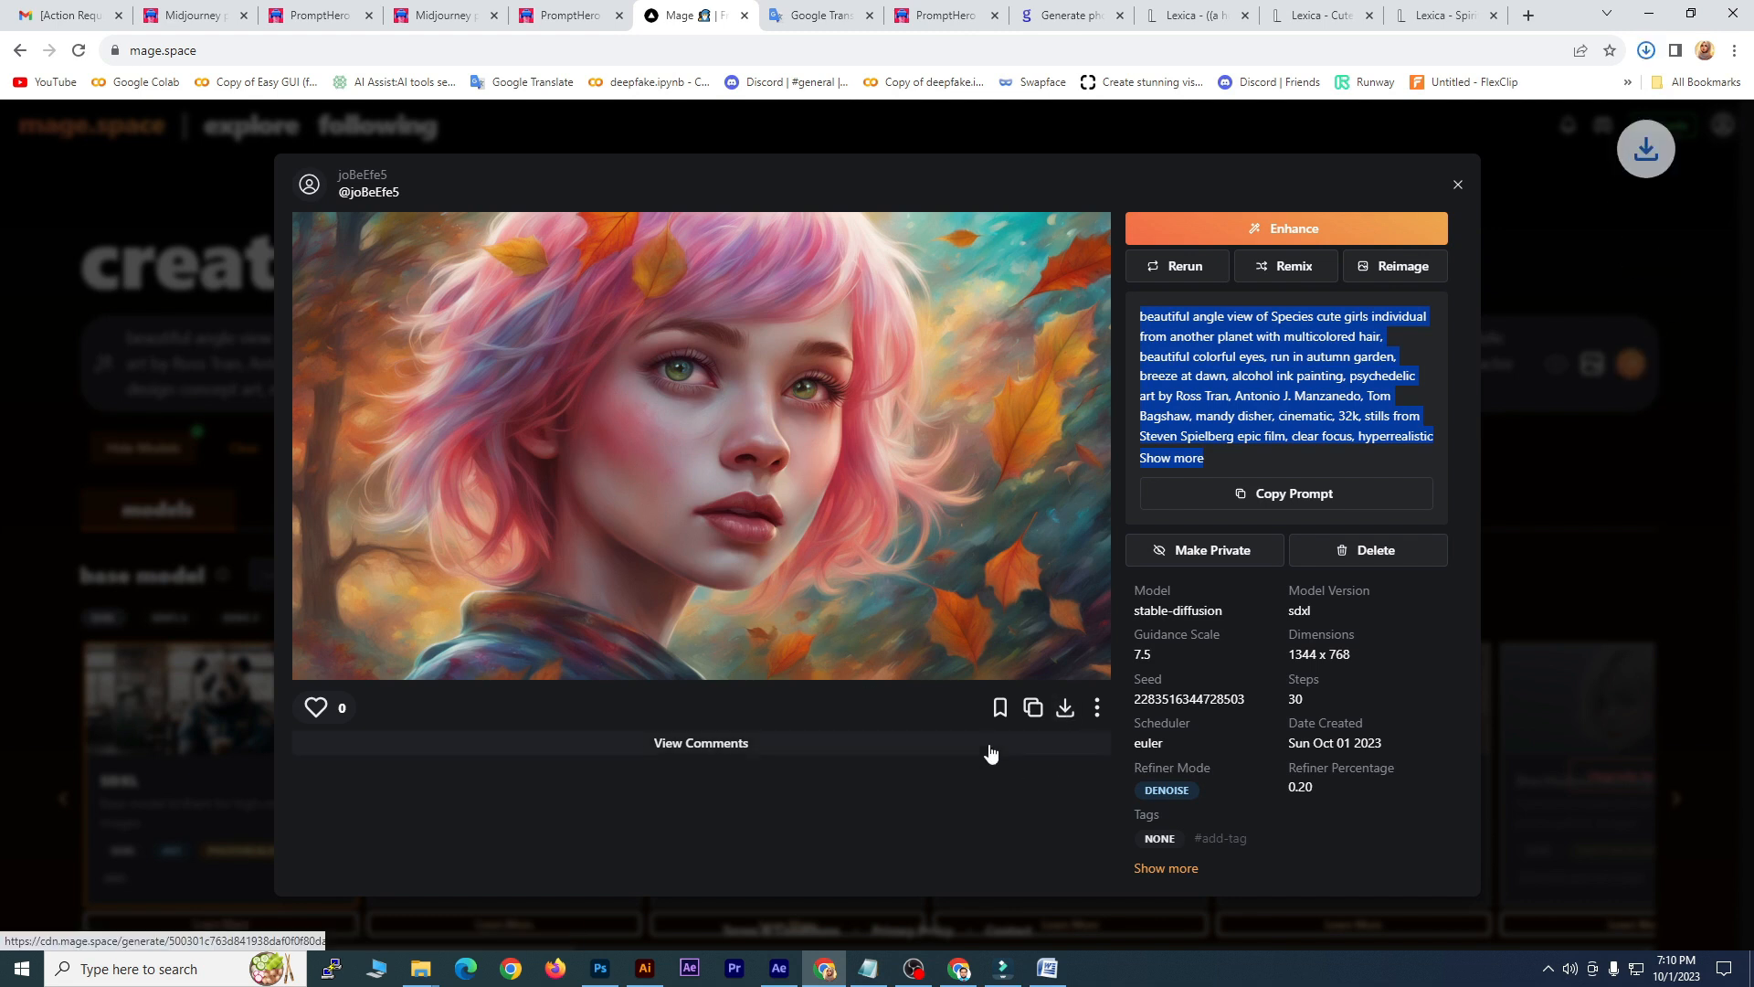
{"action": "left_click", "coordinate": [1488, 95]}
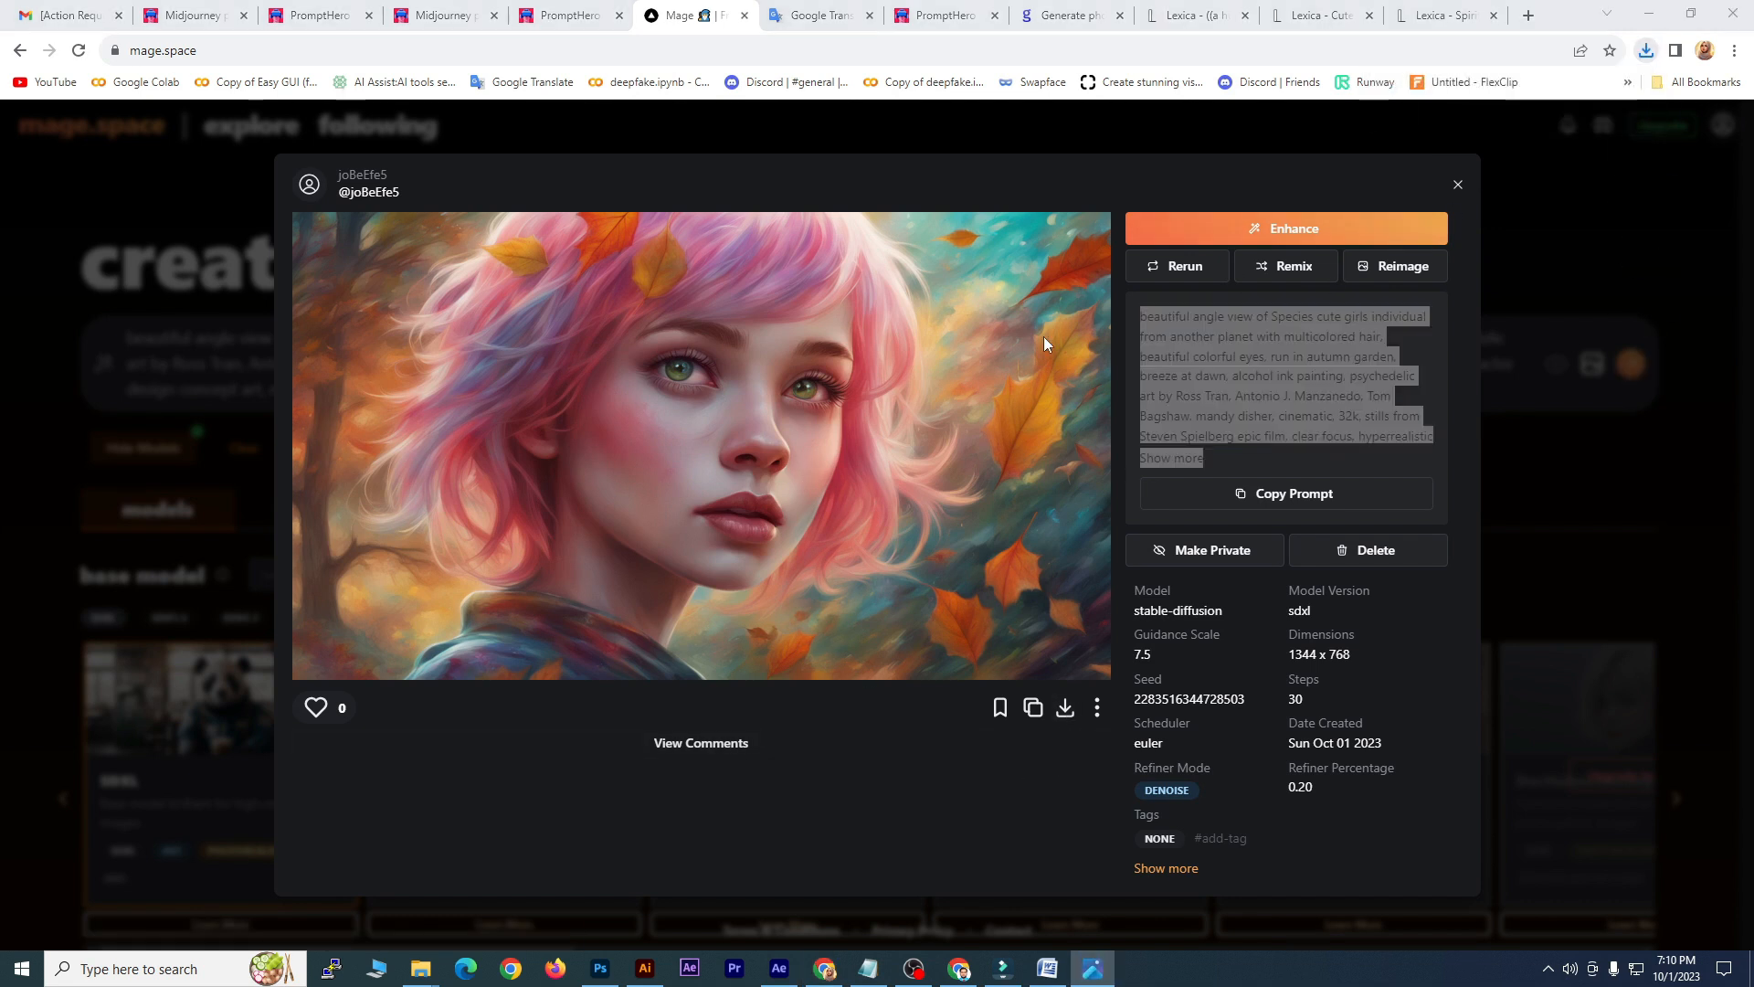
{"action": "scroll", "coordinate": [1098, 436], "scroll_direction": "up", "scroll_amount": 3}
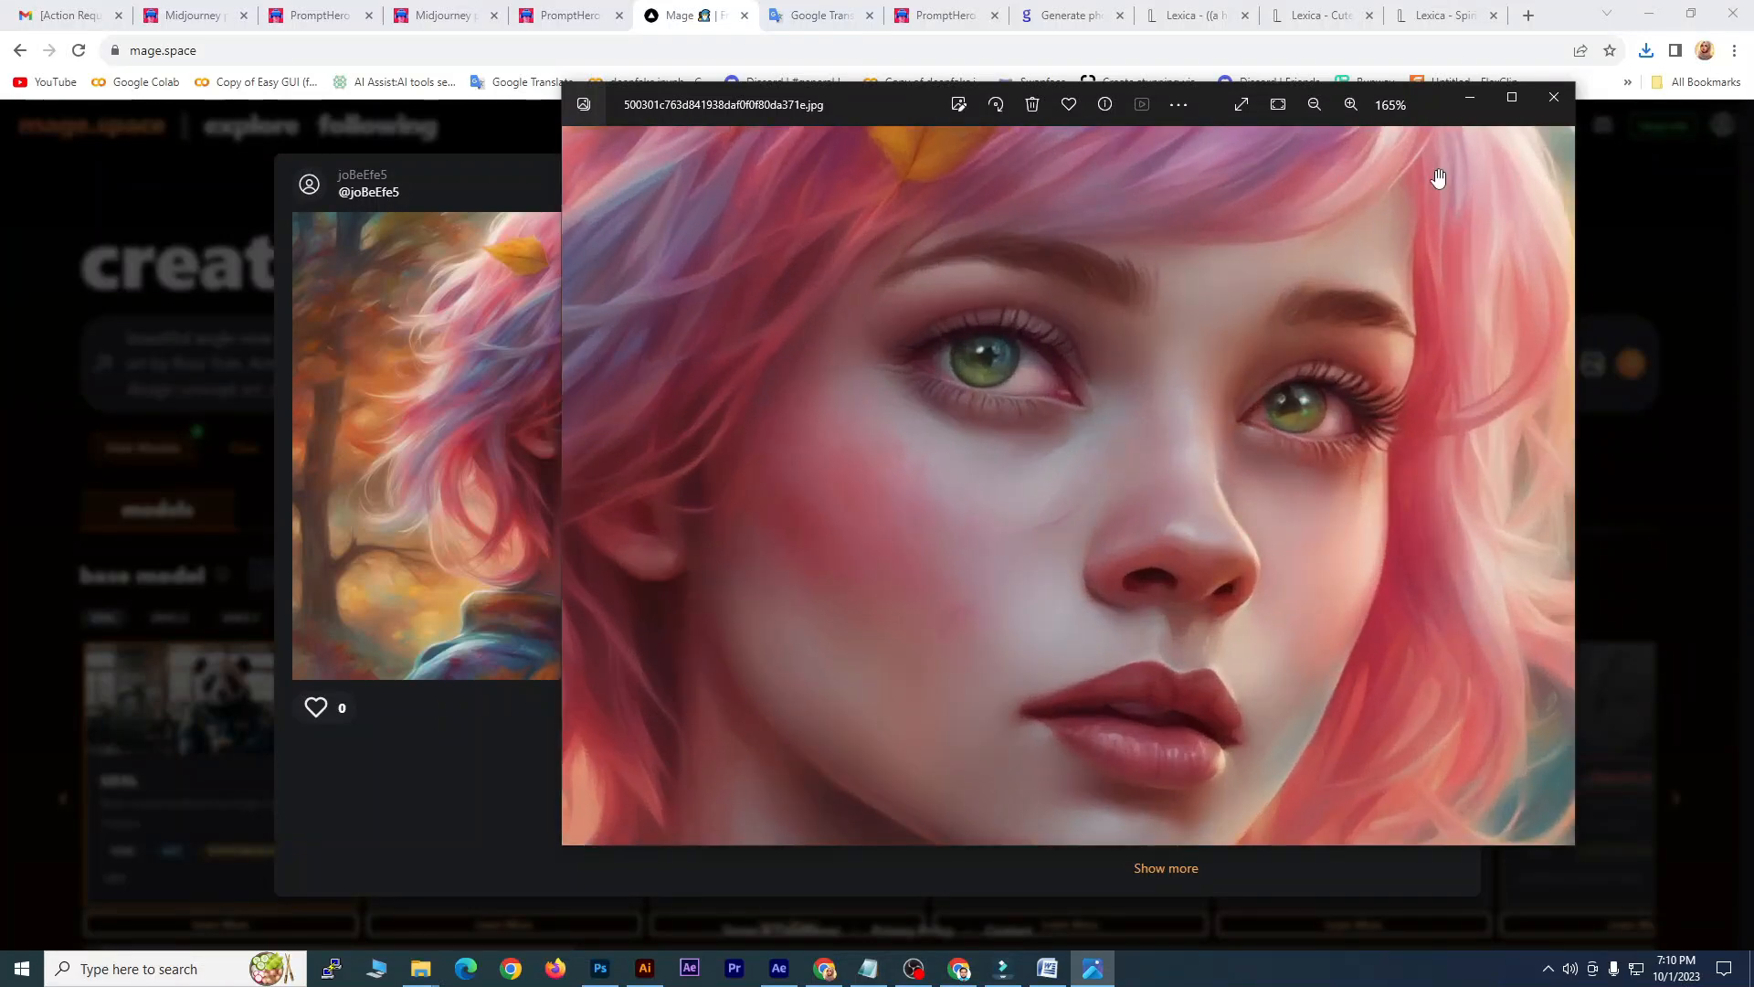
Step: Maximize the image viewer and examine the downloaded pink-haired girl portrait, both as a whole and up close around the face
{"action": "left_click", "coordinate": [1512, 102]}
{"action": "left_click_drag", "start_coordinate": [1107, 397], "coordinate": [1000, 704]}
{"action": "scroll", "coordinate": [955, 437], "scroll_direction": "down", "scroll_amount": 4}
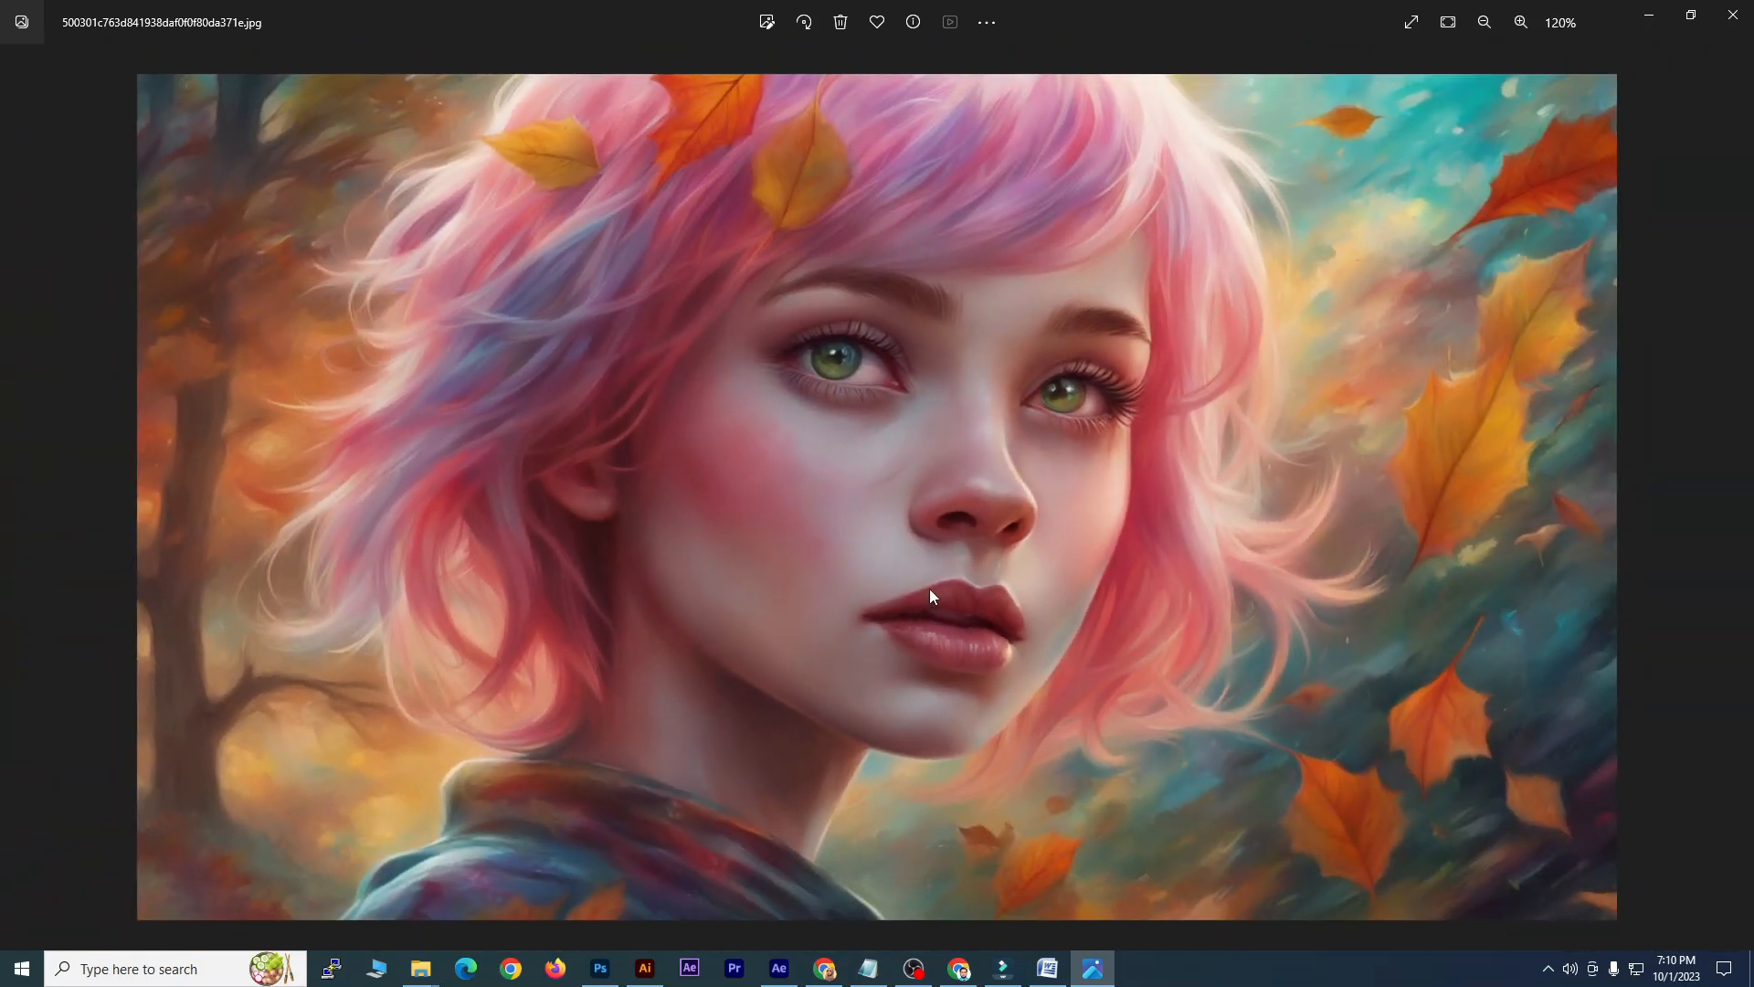
{"action": "scroll", "coordinate": [930, 589], "scroll_direction": "up", "scroll_amount": 1}
{"action": "left_click_drag", "start_coordinate": [940, 552], "coordinate": [1055, 667]}
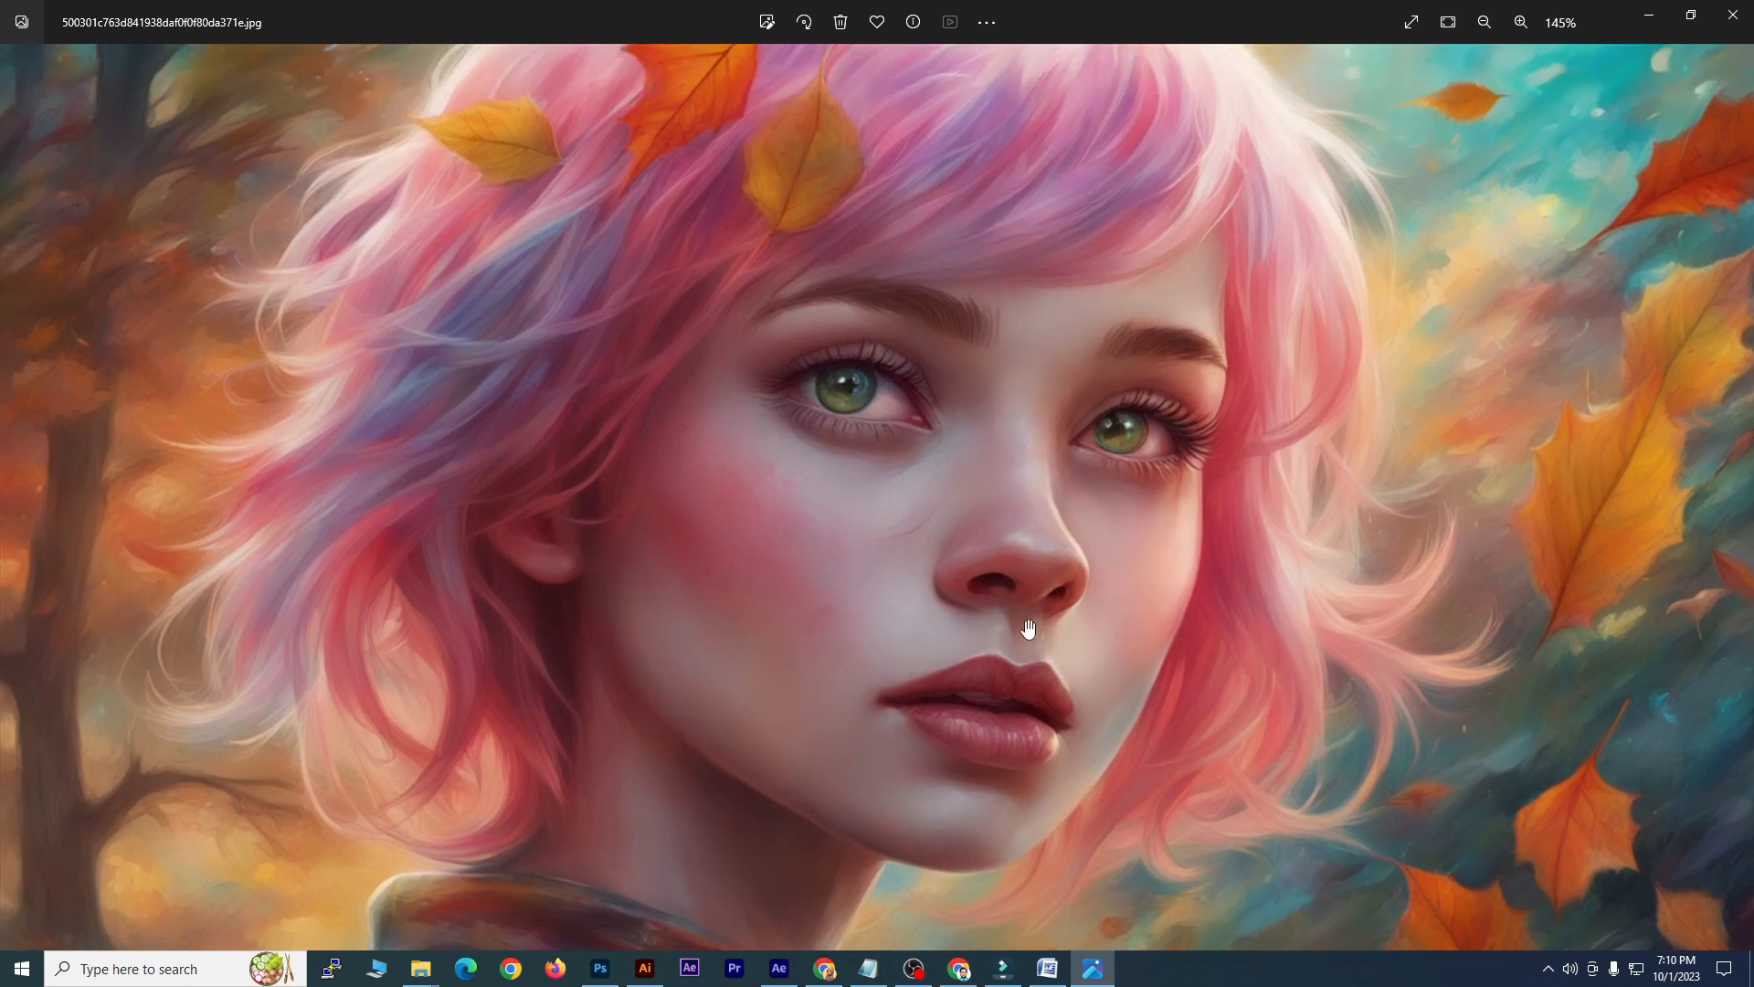
{"action": "left_click_drag", "start_coordinate": [1005, 592], "coordinate": [1041, 612]}
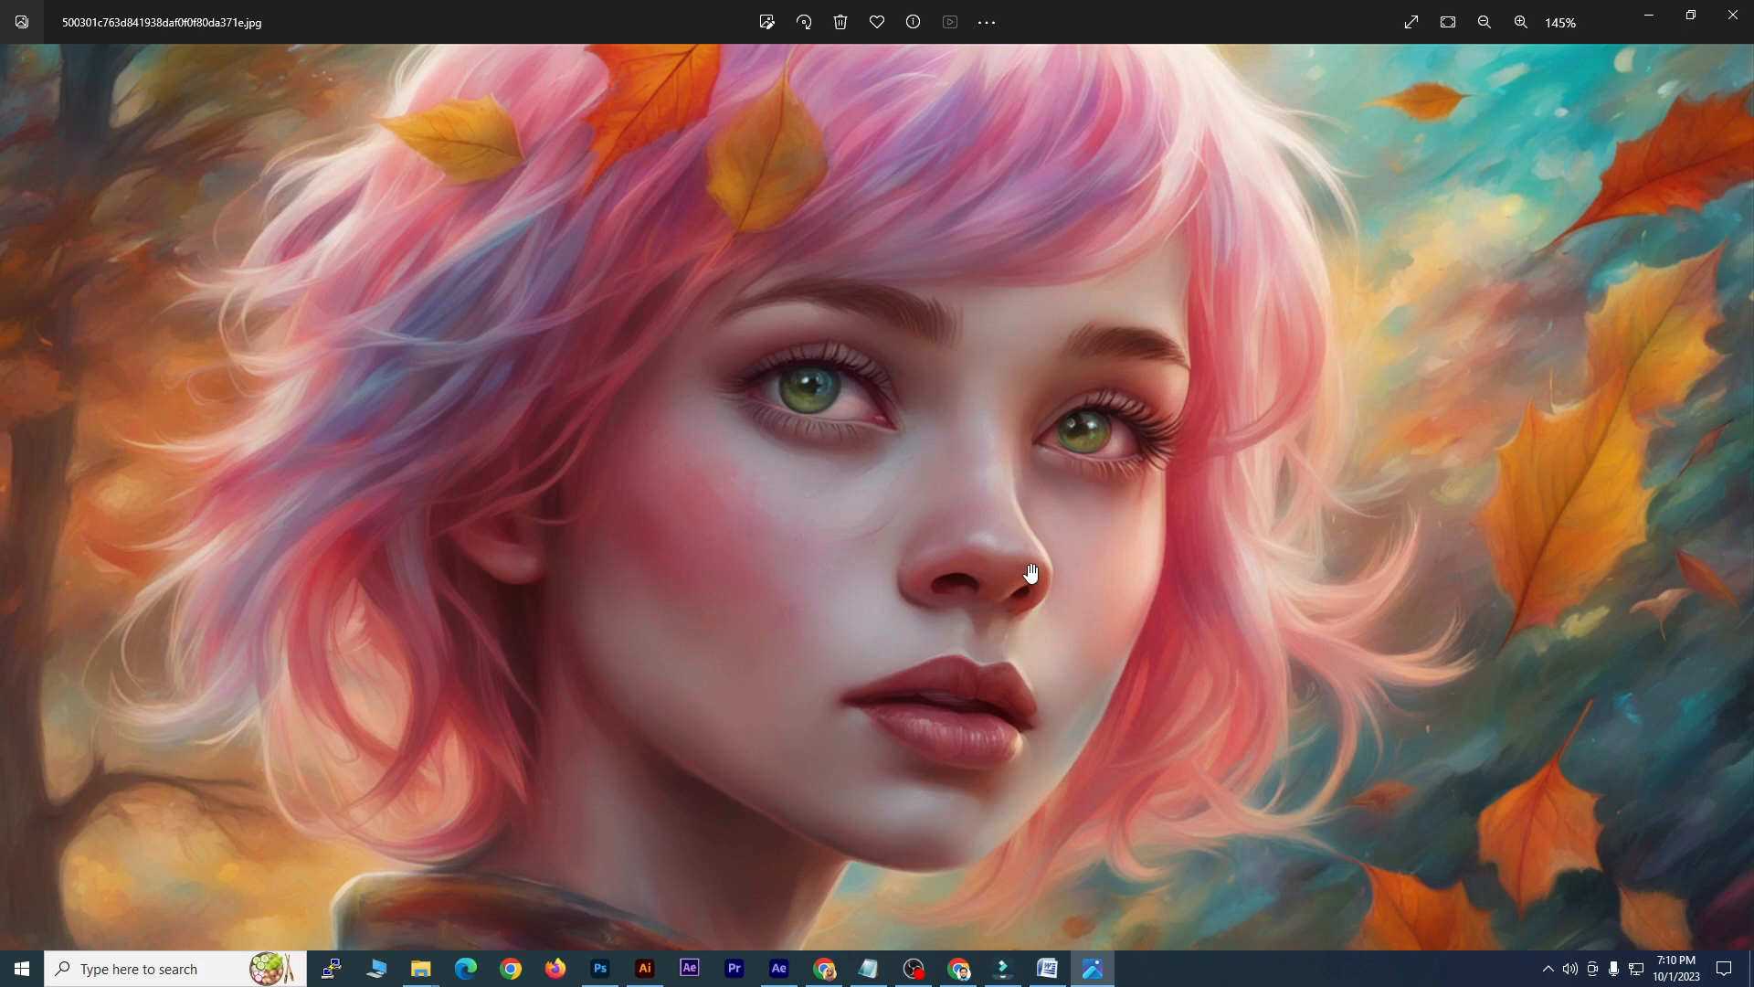
{"action": "left_click_drag", "start_coordinate": [1032, 573], "coordinate": [1115, 594]}
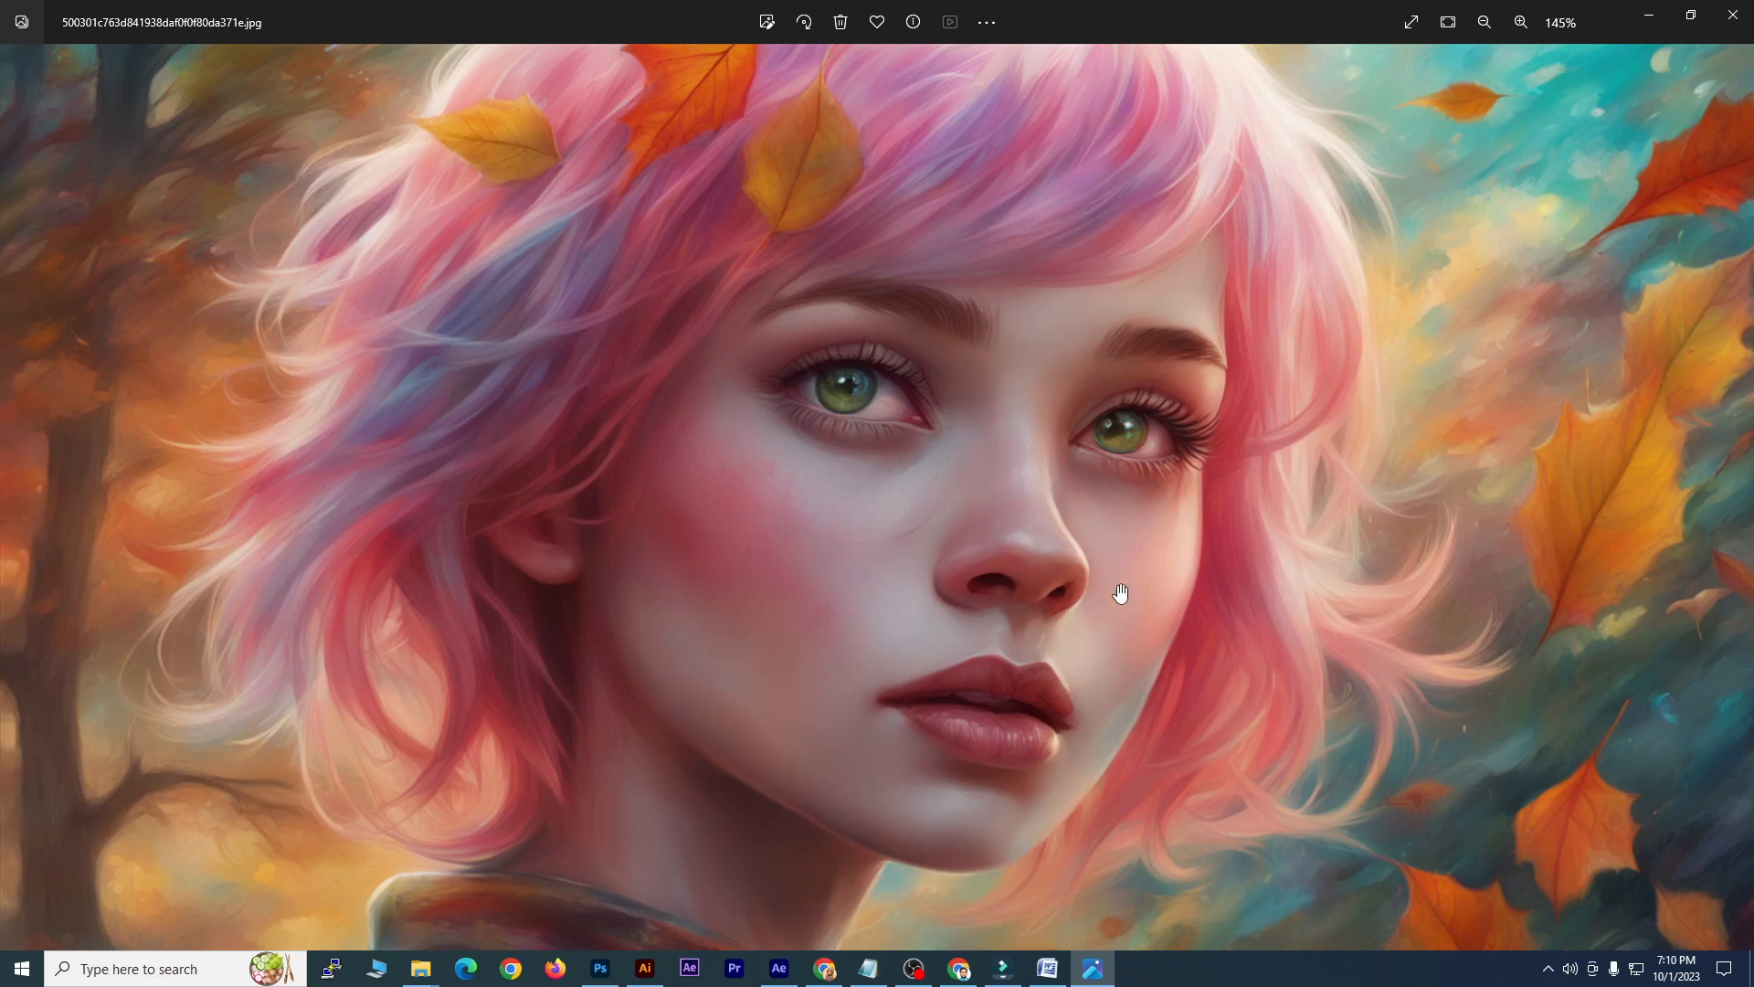
{"action": "scroll", "coordinate": [1109, 586], "scroll_direction": "down", "scroll_amount": 1}
{"action": "scroll", "coordinate": [1106, 580], "scroll_direction": "down", "scroll_amount": 1}
{"action": "scroll", "coordinate": [1106, 580], "scroll_direction": "up", "scroll_amount": 2}
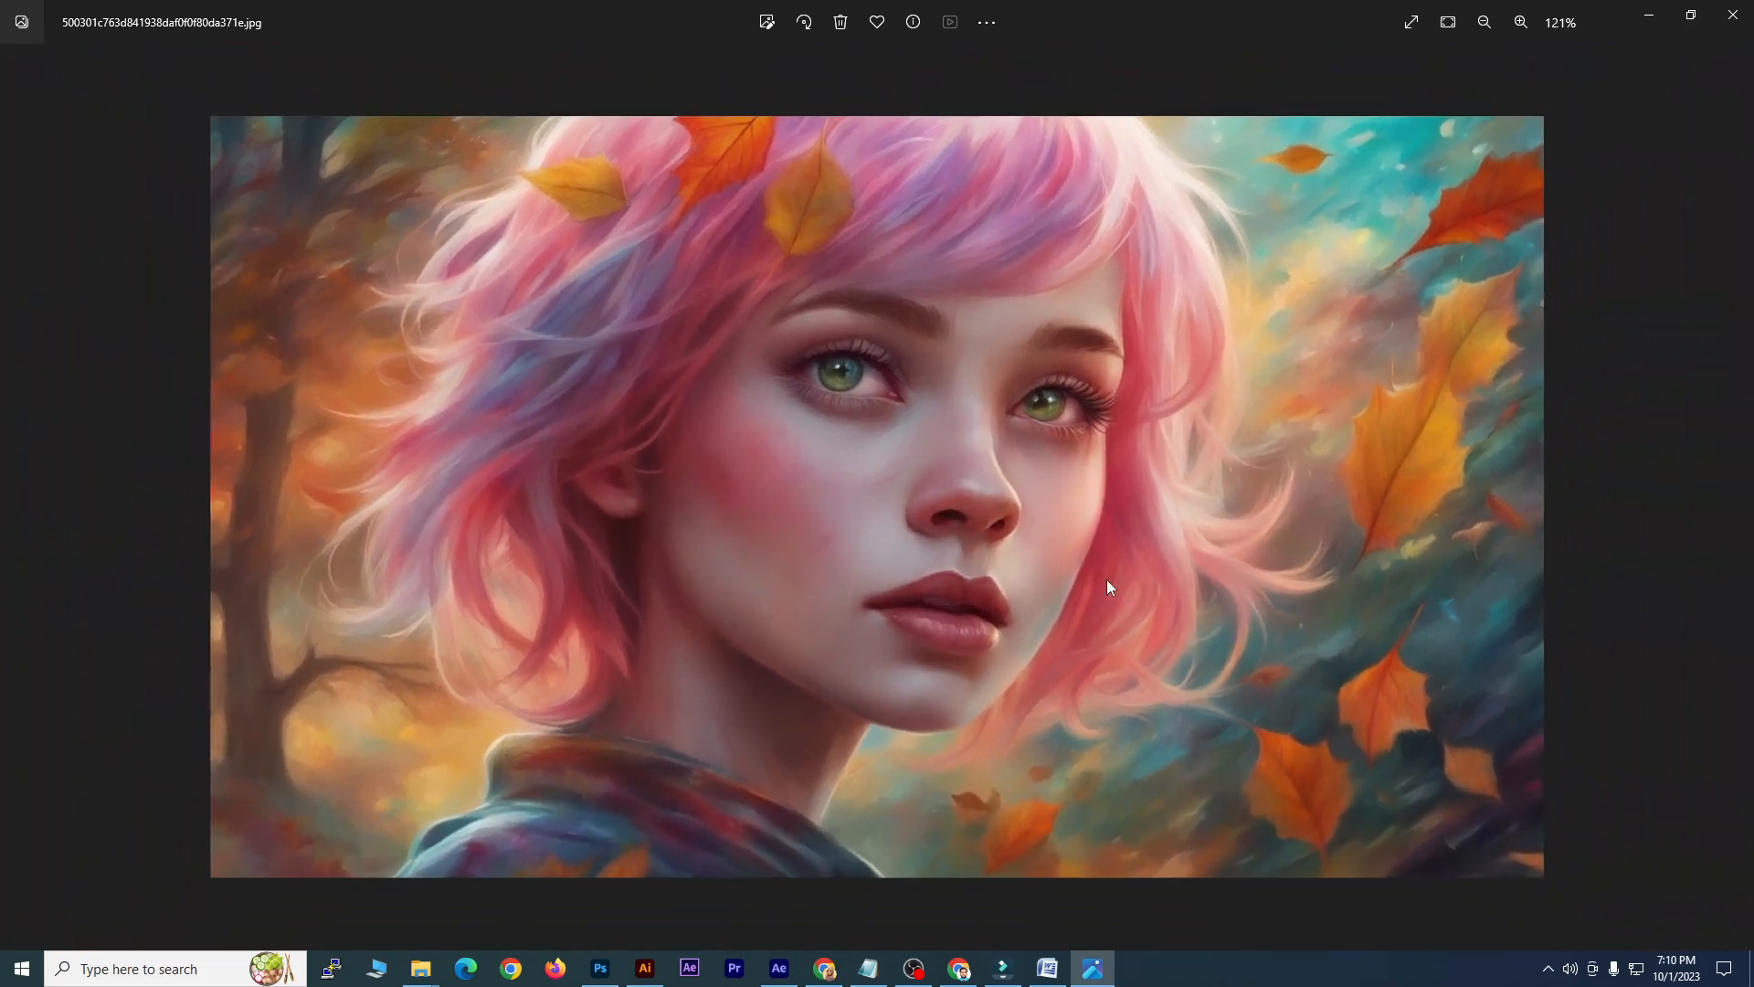
{"action": "scroll", "coordinate": [1105, 579], "scroll_direction": "down", "scroll_amount": 1}
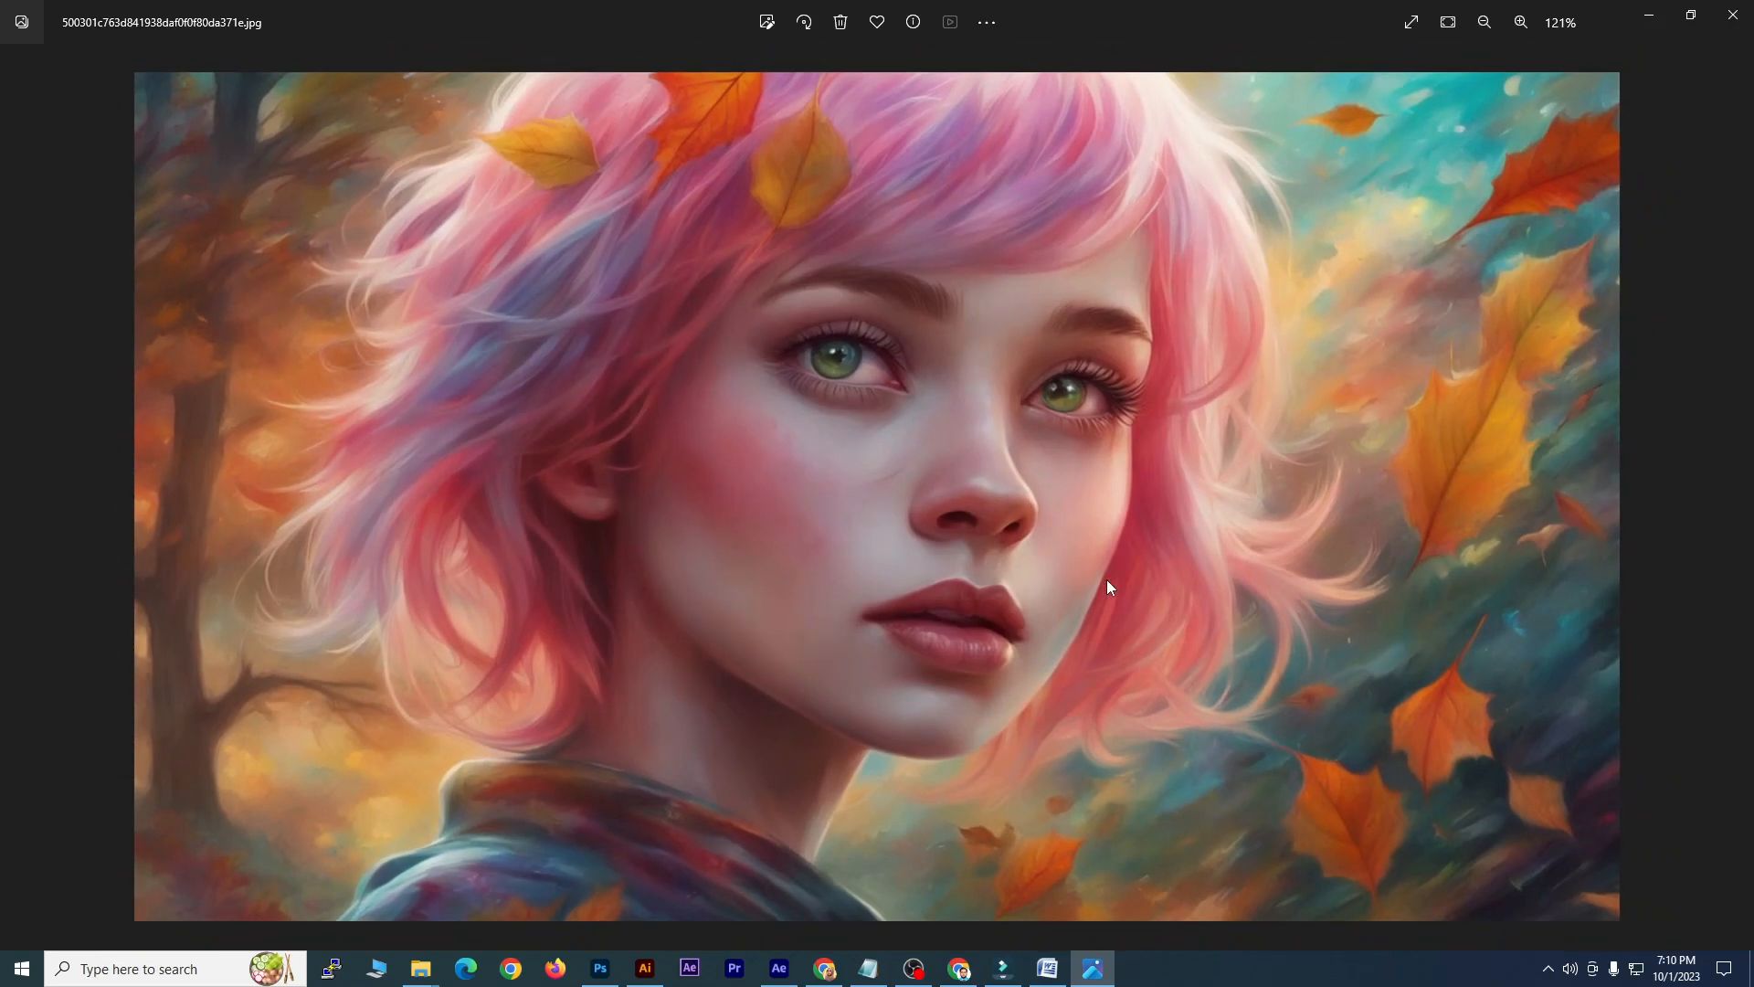
{"action": "scroll", "coordinate": [1106, 585], "scroll_direction": "up", "scroll_amount": 1}
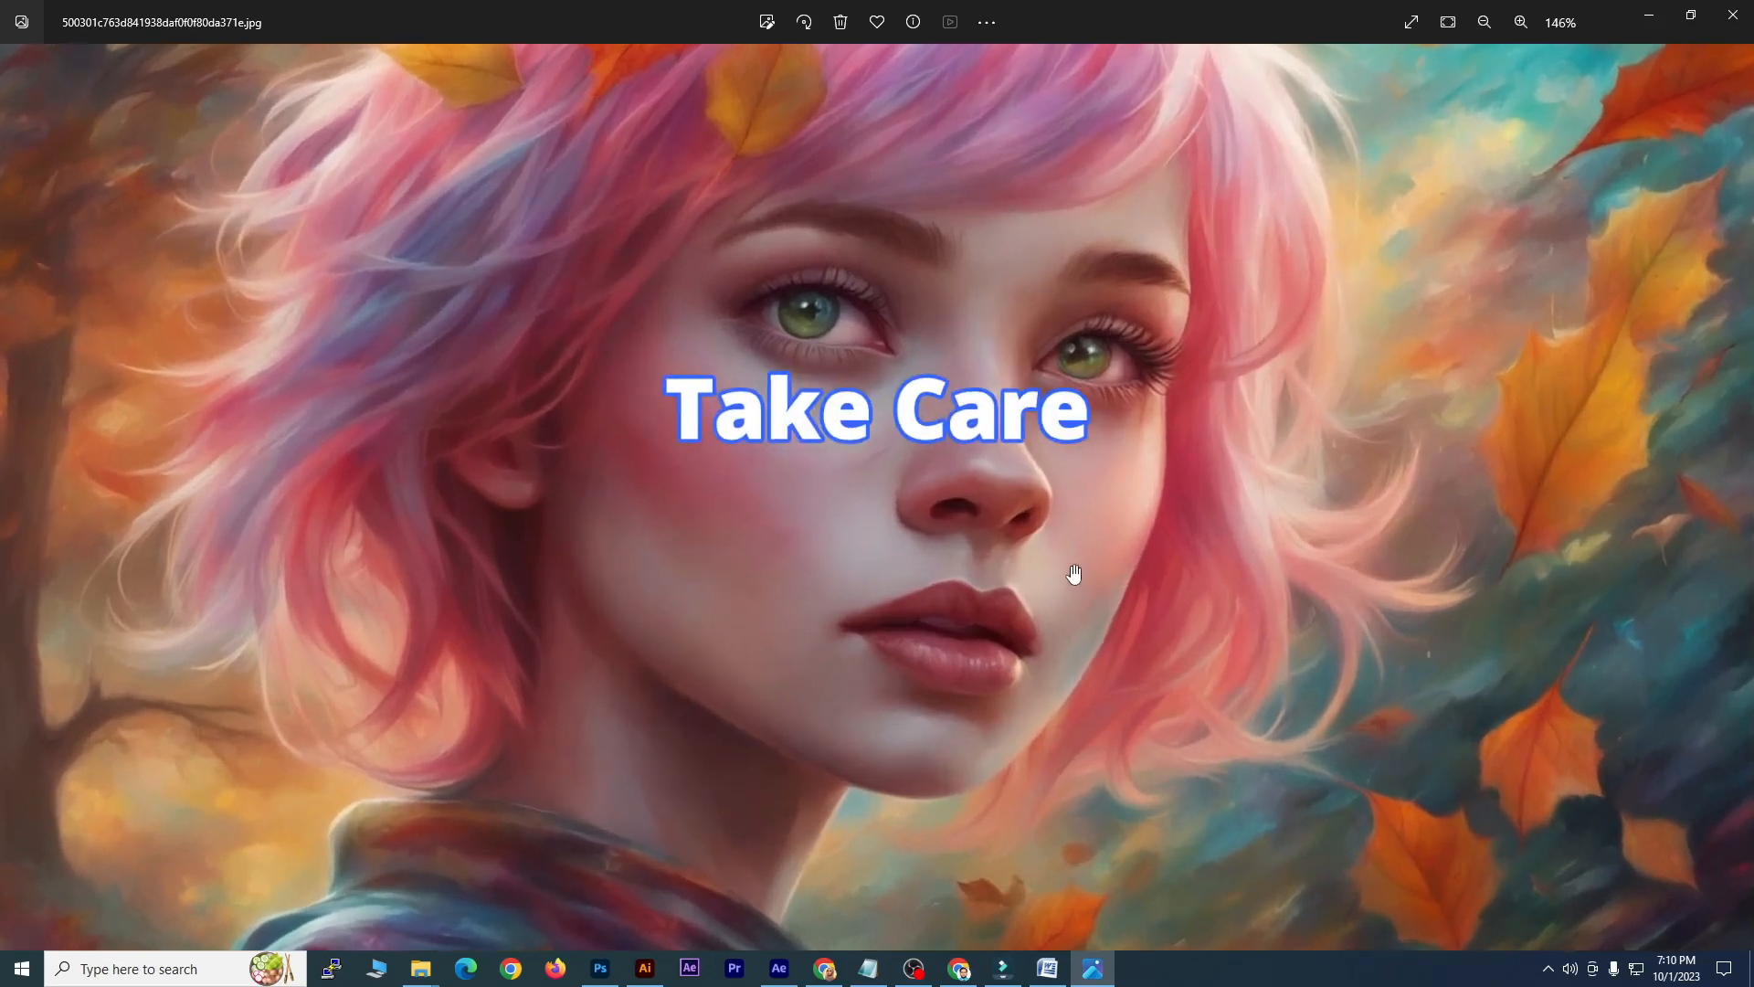